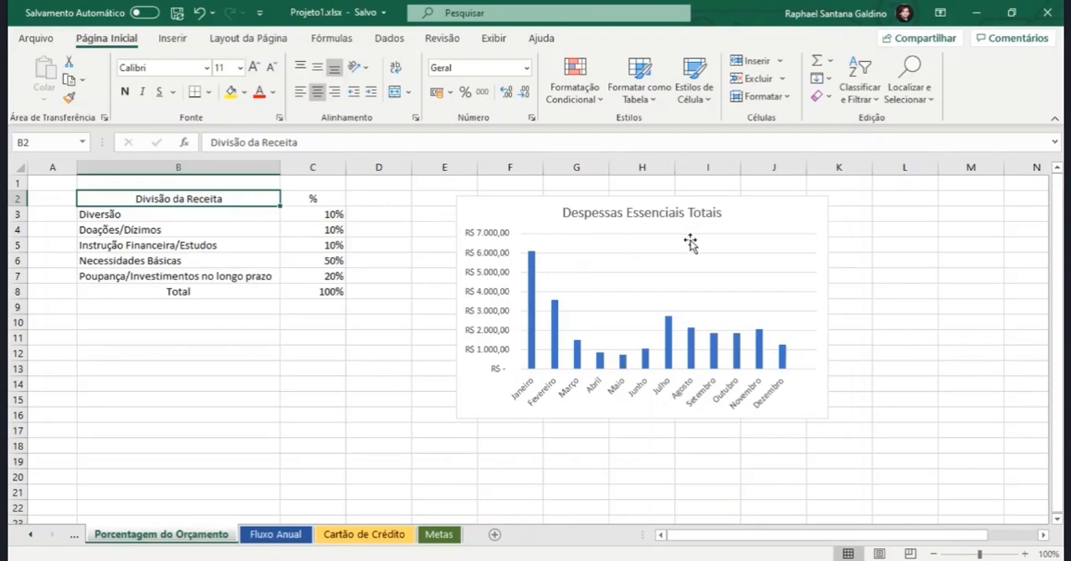
Step: Examine the Despessas Essenciais Totais chart and the monthly source values in row 35 that feed it
{"action": "left_click", "coordinate": [747, 204]}
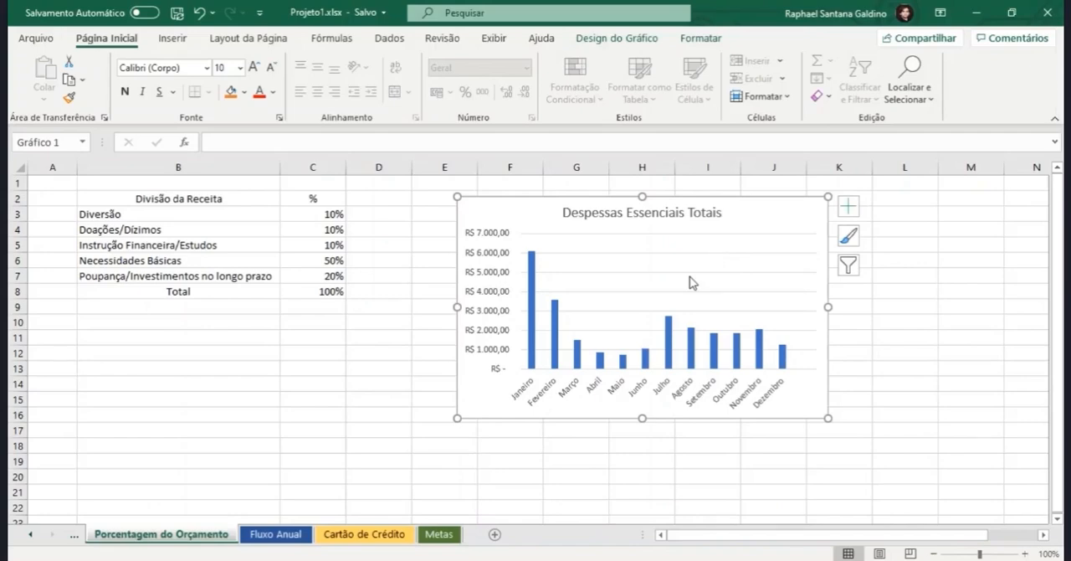
{"action": "scroll", "coordinate": [688, 280], "scroll_direction": "down", "scroll_amount": 8}
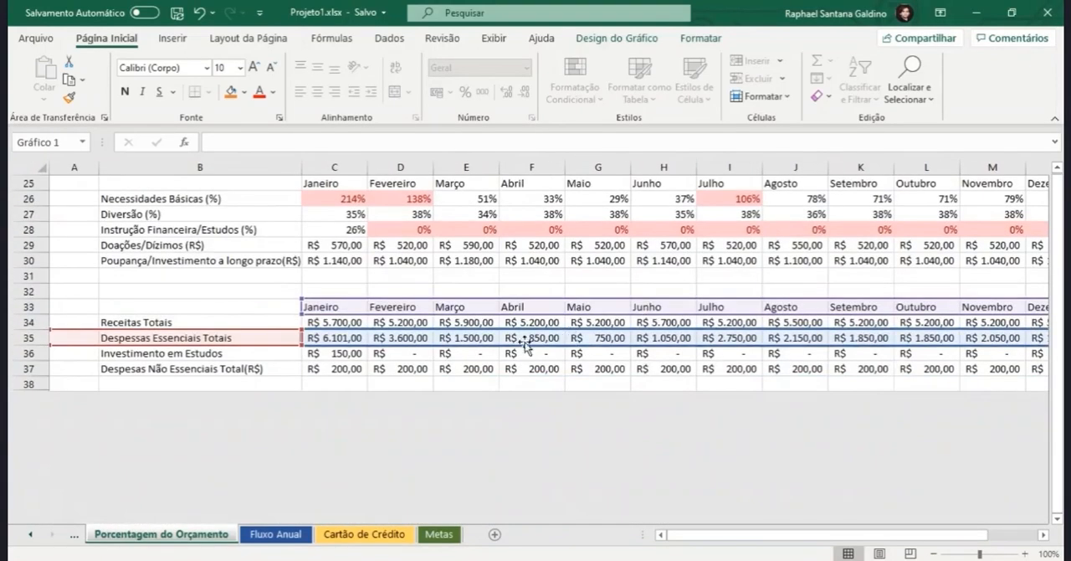
{"action": "left_click", "coordinate": [346, 338]}
{"action": "left_click", "coordinate": [429, 344]}
{"action": "key", "text": "Right"}
{"action": "key", "text": "Right"}
{"action": "key", "text": "Right"}
{"action": "key", "text": "Right"}
{"action": "key", "text": "Right"}
{"action": "key", "text": "Right"}
{"action": "key", "text": "Right"}
{"action": "key", "text": "Right"}
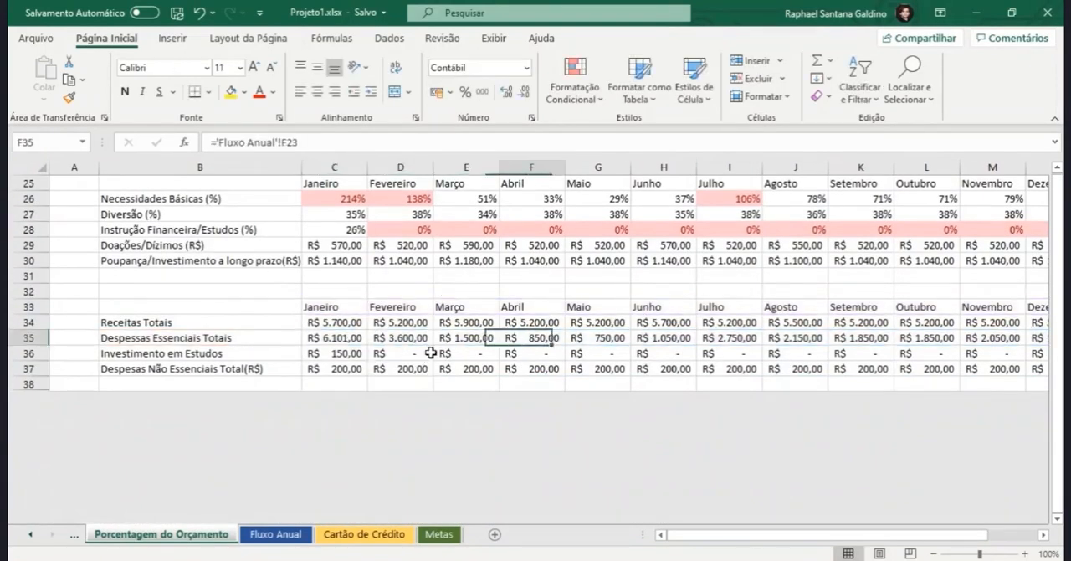
{"action": "scroll", "coordinate": [431, 352], "scroll_direction": "up", "scroll_amount": 8}
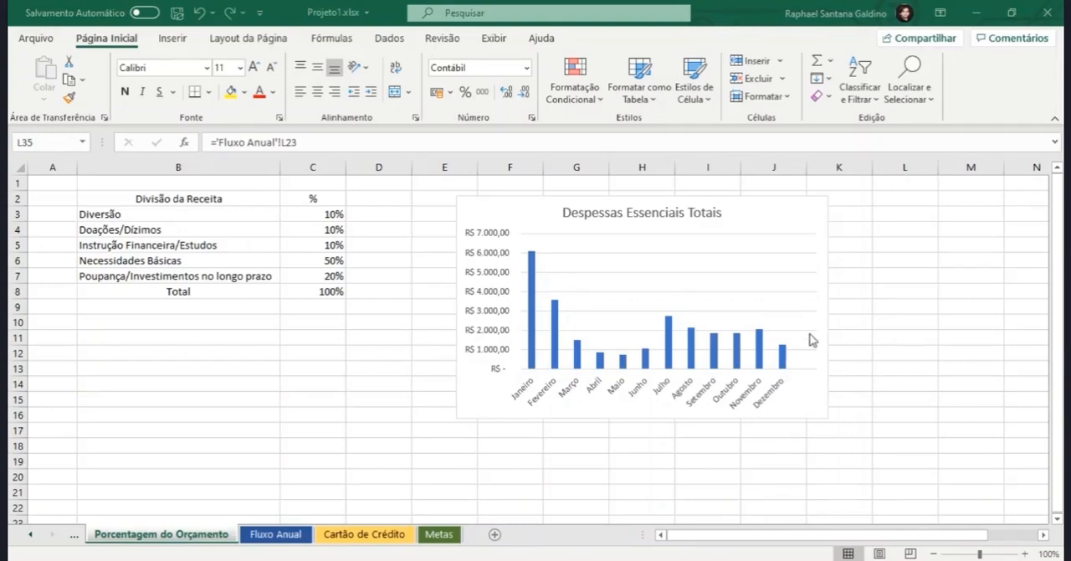
Step: Delete the Despessas Essenciais Totais column chart from the Porcentagem do Orçamento sheet
{"action": "left_click", "coordinate": [492, 203]}
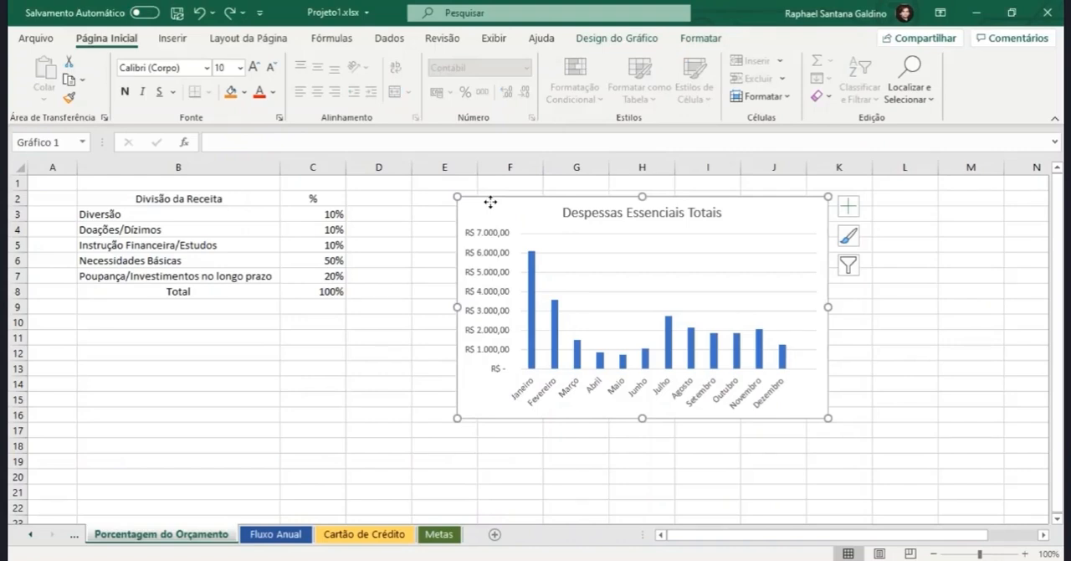
{"action": "key", "text": "Delete"}
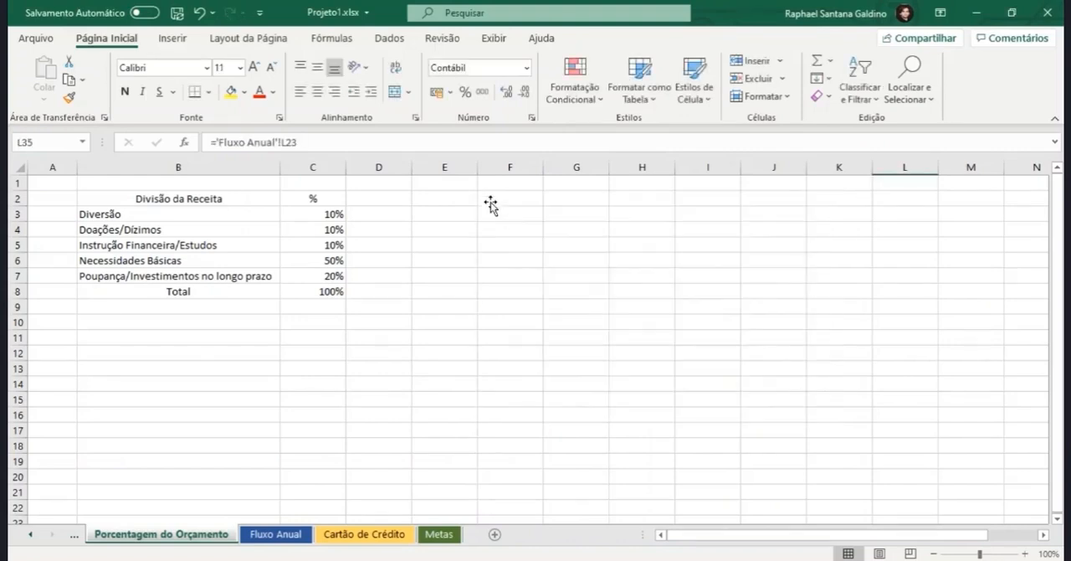
{"action": "left_click", "coordinate": [431, 200]}
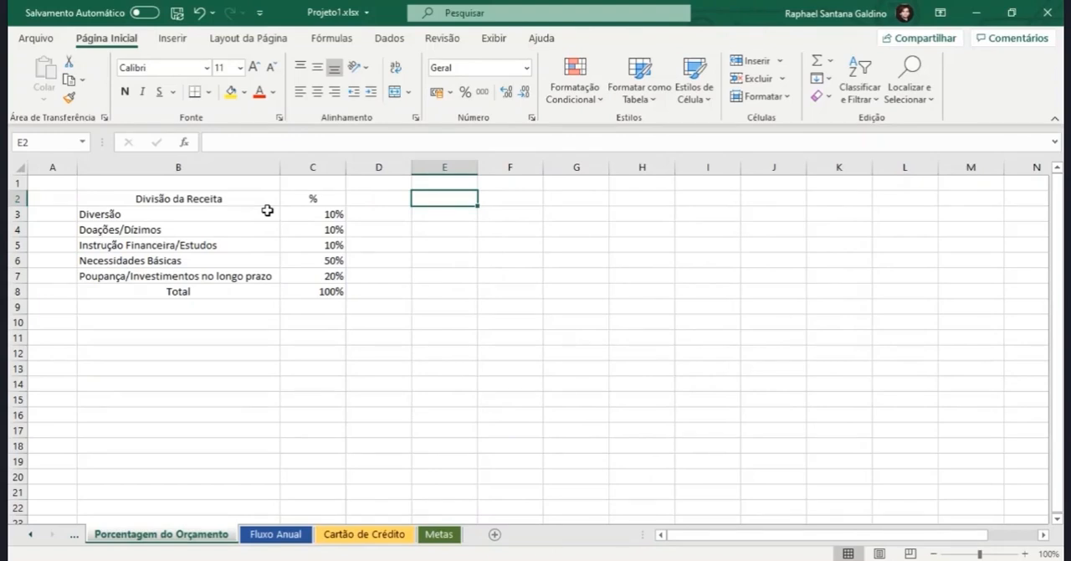
{"action": "left_click", "coordinate": [171, 39]}
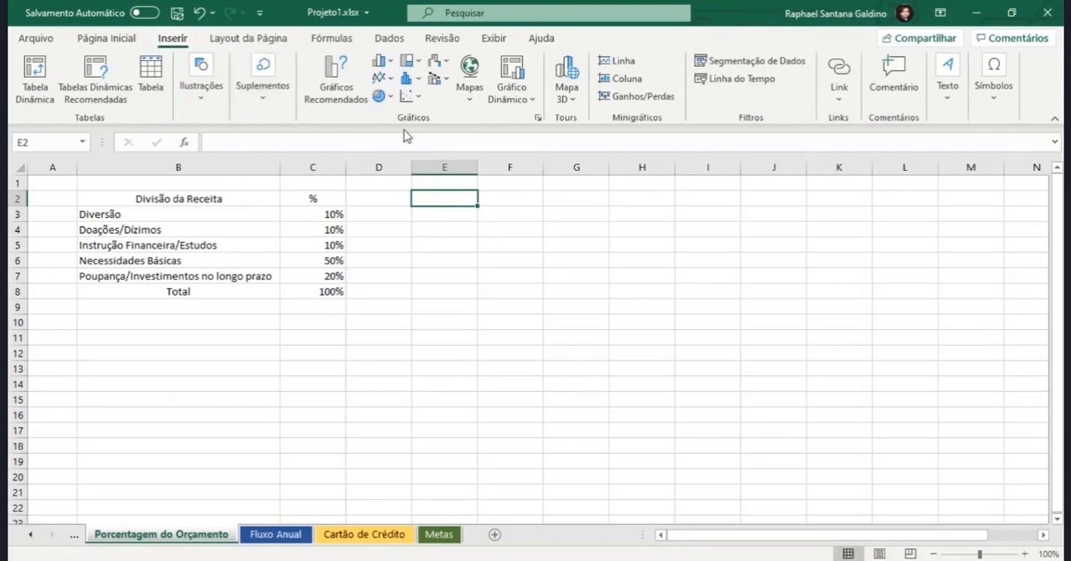
{"action": "left_click", "coordinate": [391, 67]}
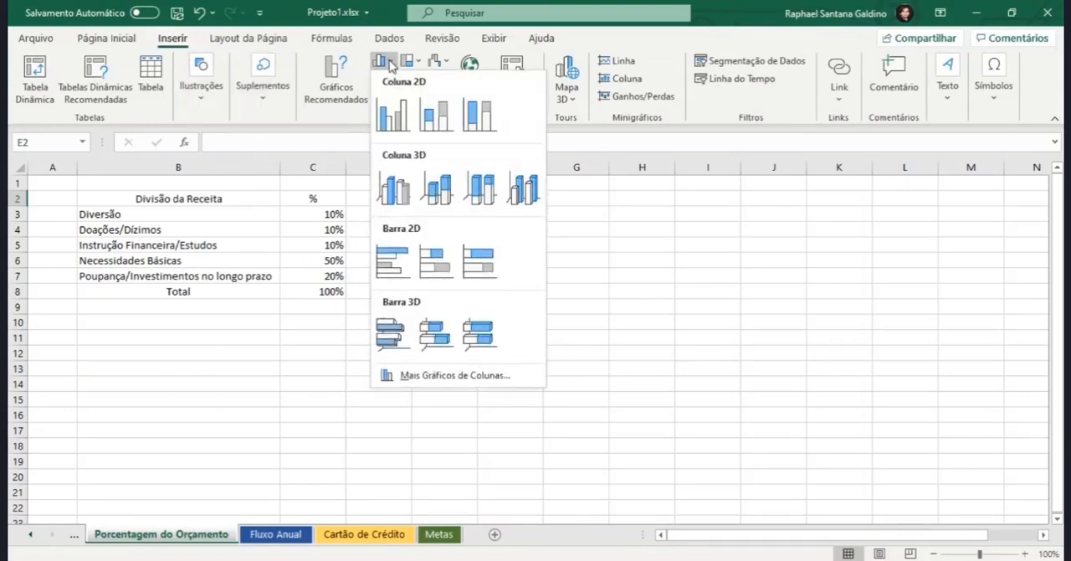
{"action": "left_click", "coordinate": [392, 109]}
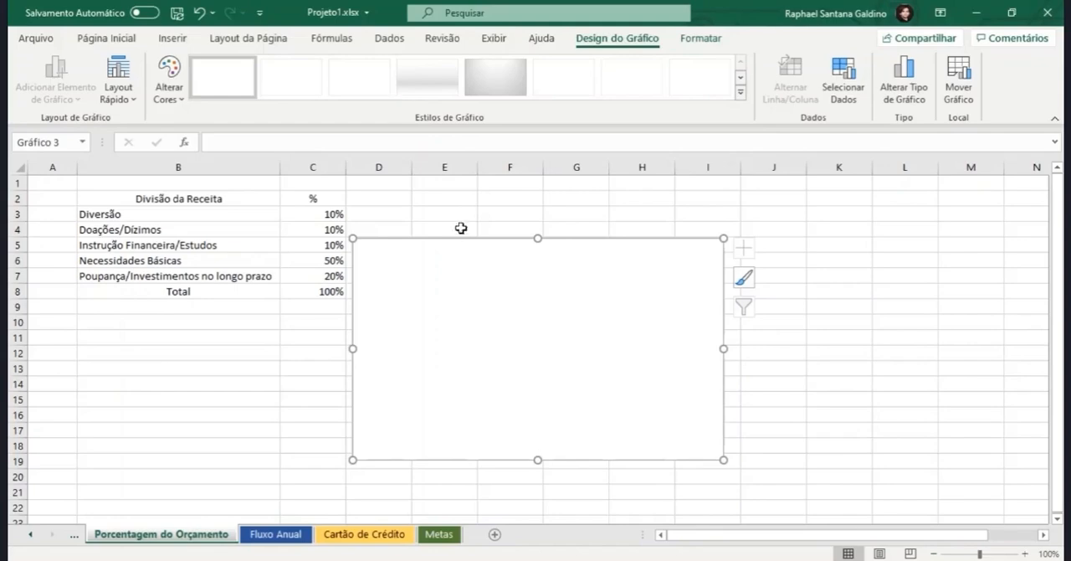
{"action": "key", "text": "Delete"}
Step: Insert a 2D clustered column chart of Necessidades Básicas (%) by month from B25:N26 and place it beside the Divisão da Receita table
{"action": "scroll", "coordinate": [433, 268], "scroll_direction": "down", "scroll_amount": 2}
{"action": "scroll", "coordinate": [427, 315], "scroll_direction": "down", "scroll_amount": 2}
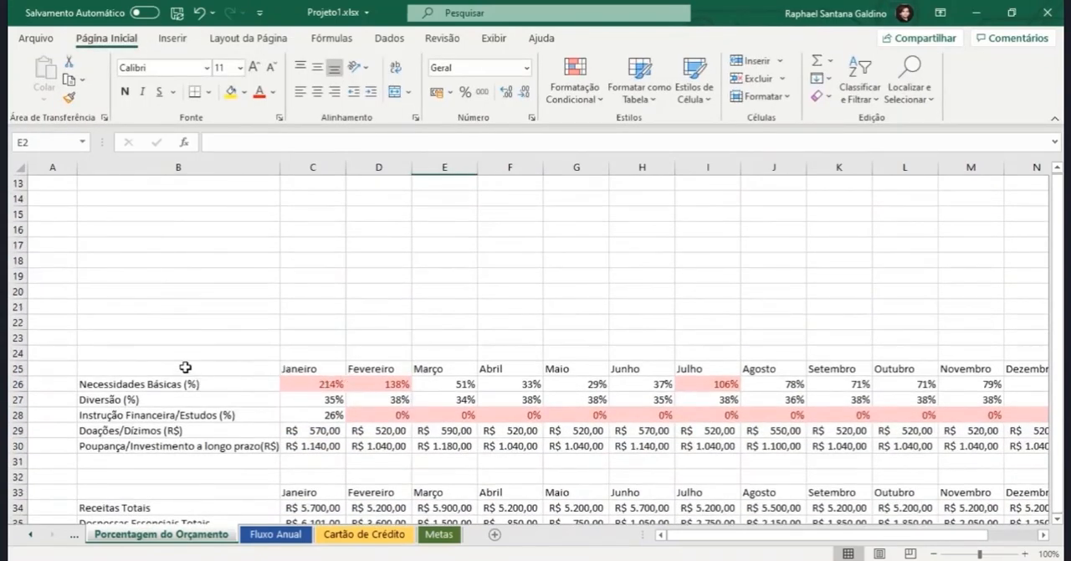
{"action": "left_click_drag", "start_coordinate": [187, 371], "coordinate": [957, 380]}
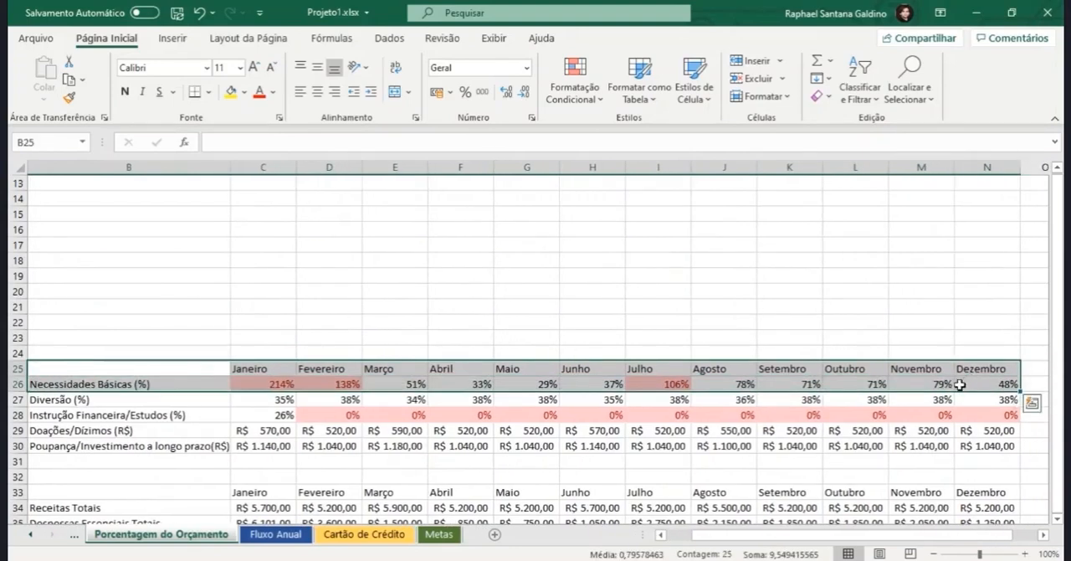
{"action": "scroll", "coordinate": [538, 342], "scroll_direction": "up", "scroll_amount": 4}
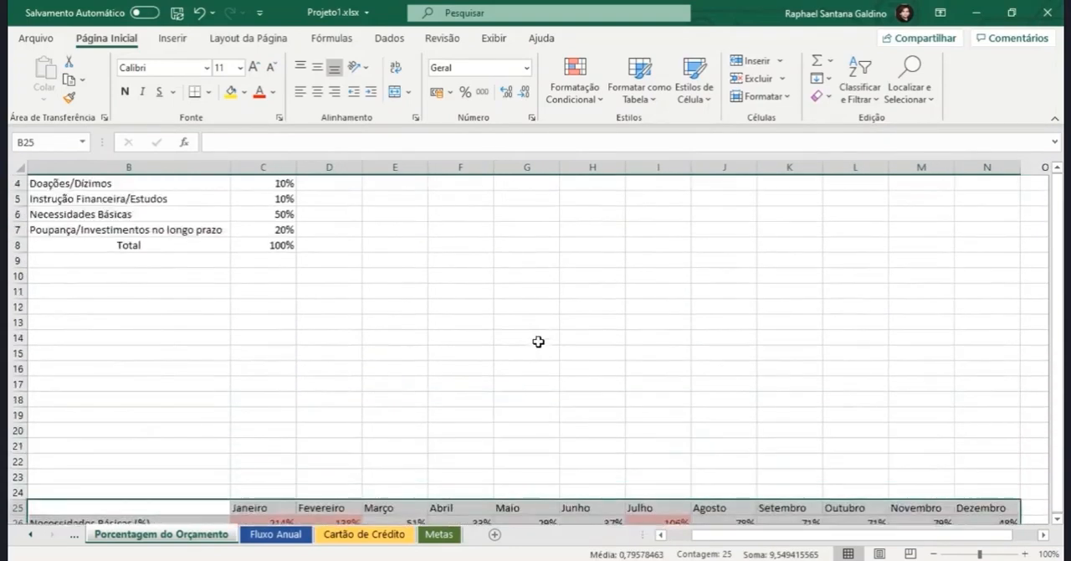
{"action": "left_click", "coordinate": [172, 40]}
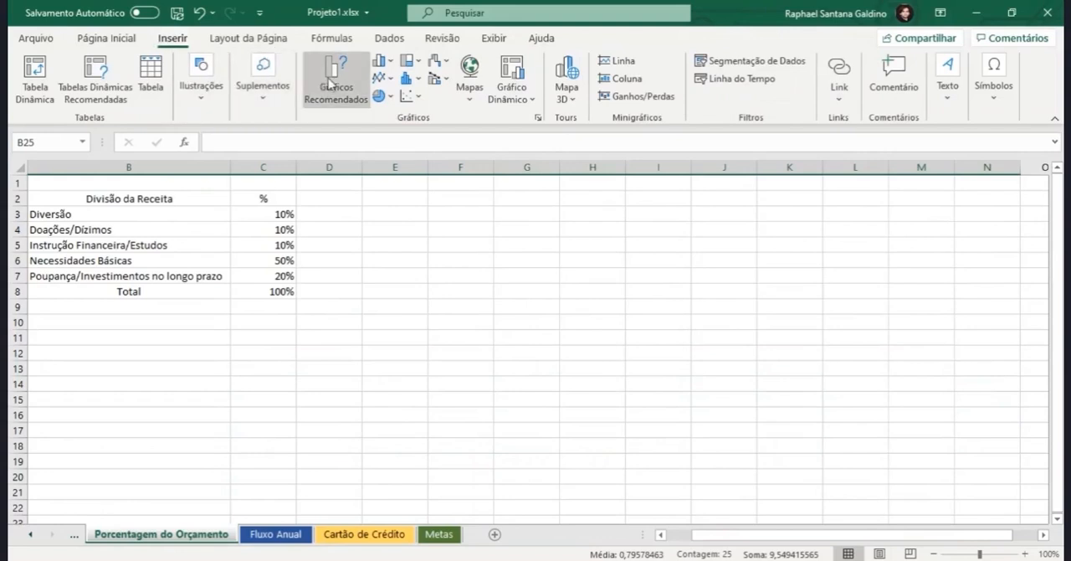
{"action": "left_click", "coordinate": [382, 61]}
{"action": "left_click", "coordinate": [390, 114]}
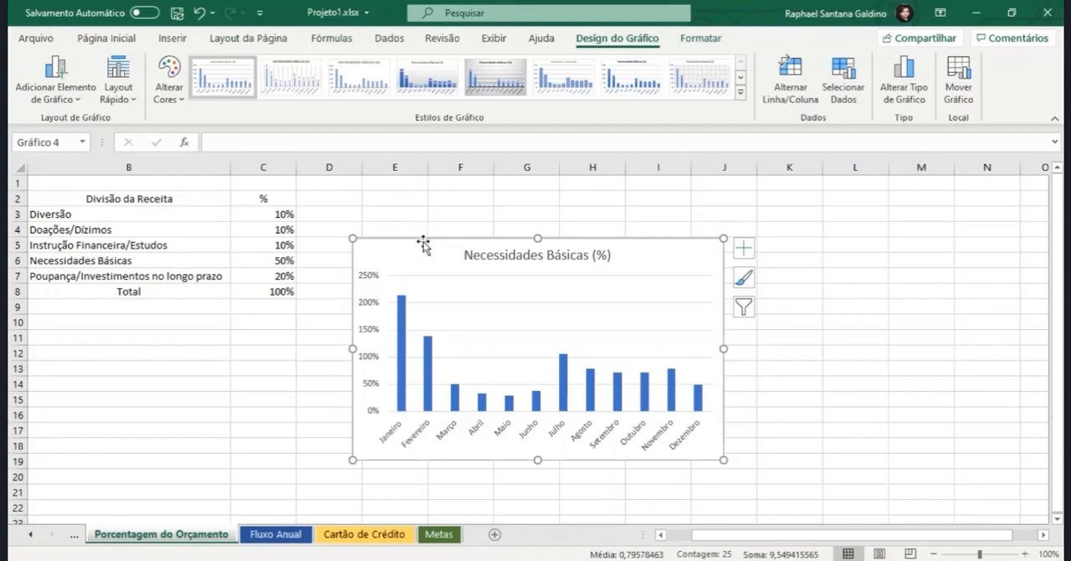
{"action": "left_click_drag", "start_coordinate": [423, 242], "coordinate": [459, 185]}
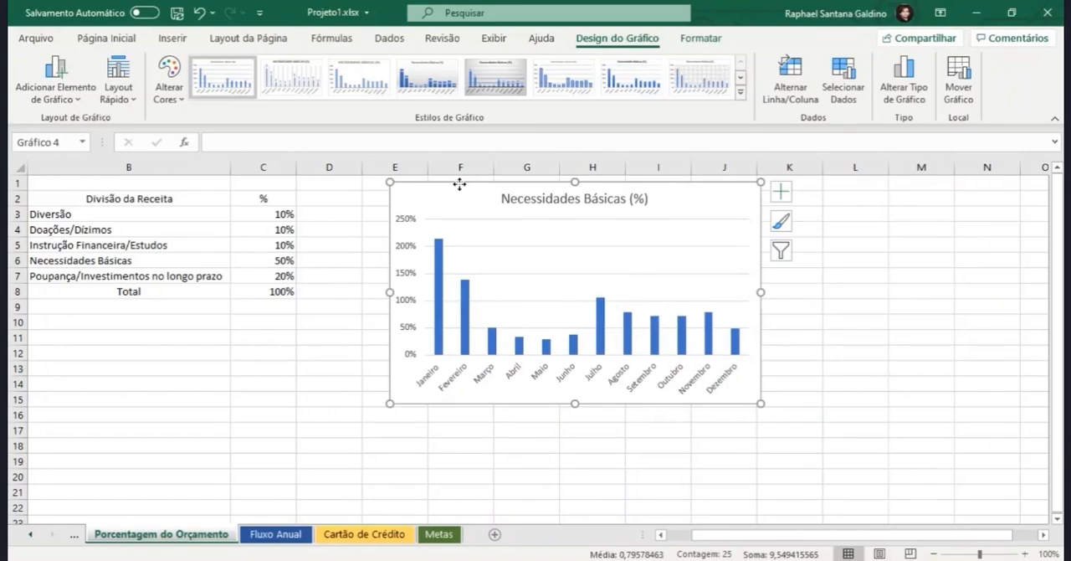
{"action": "left_click", "coordinate": [281, 490]}
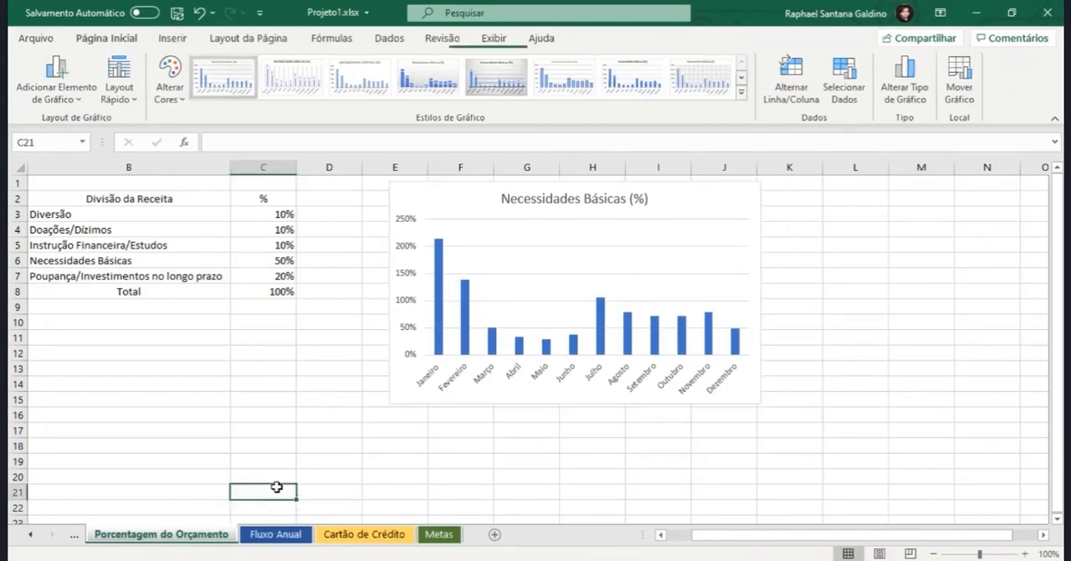
{"action": "scroll", "coordinate": [282, 485], "scroll_direction": "down", "scroll_amount": 4}
{"action": "scroll", "coordinate": [251, 377], "scroll_direction": "down", "scroll_amount": 1}
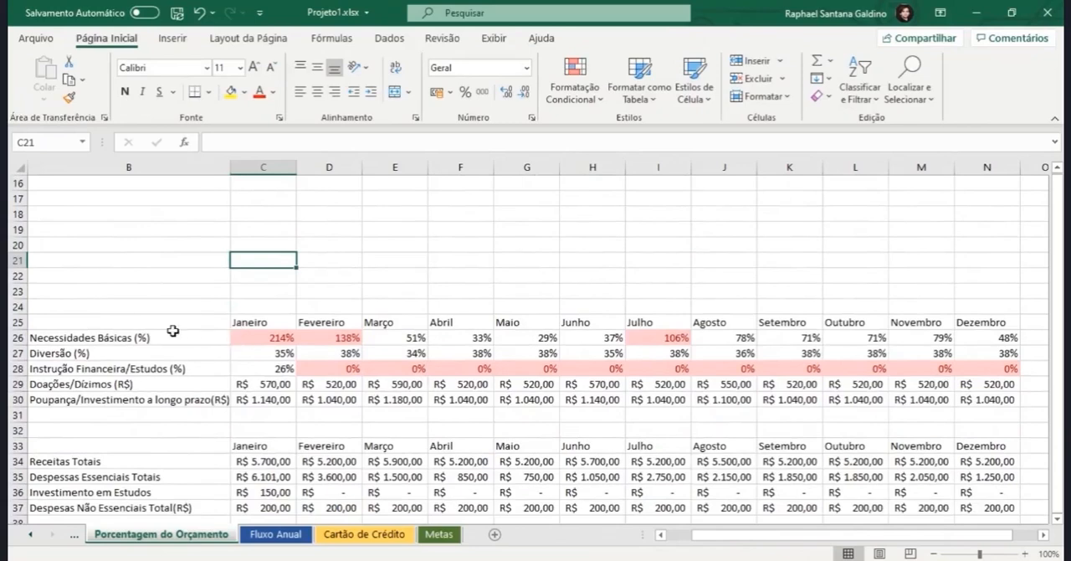
{"action": "left_click", "coordinate": [139, 323]}
{"action": "left_click_drag", "start_coordinate": [369, 324], "coordinate": [275, 322]}
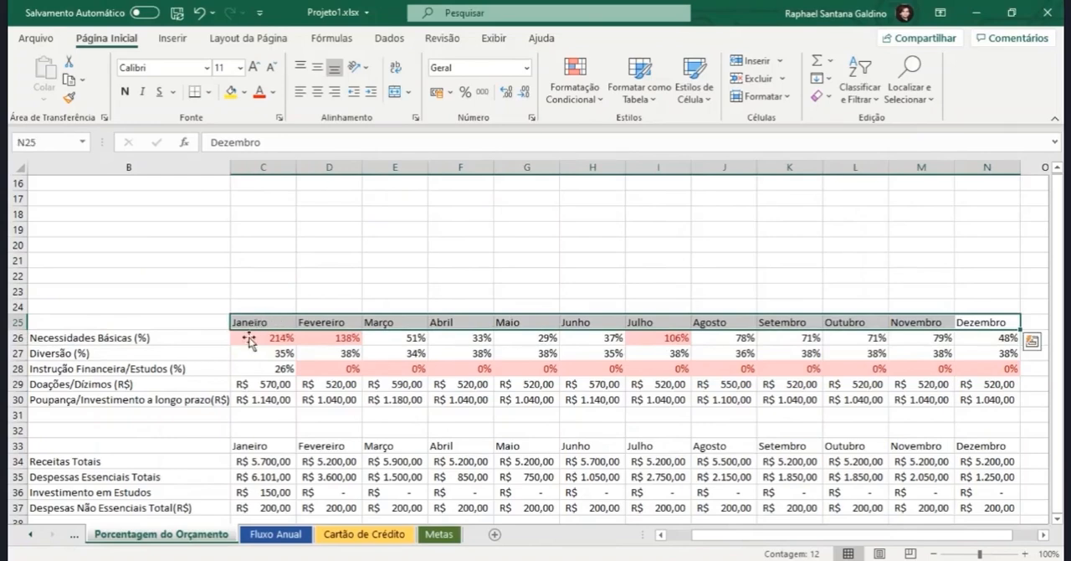
{"action": "left_click_drag", "start_coordinate": [167, 353], "coordinate": [1000, 354]}
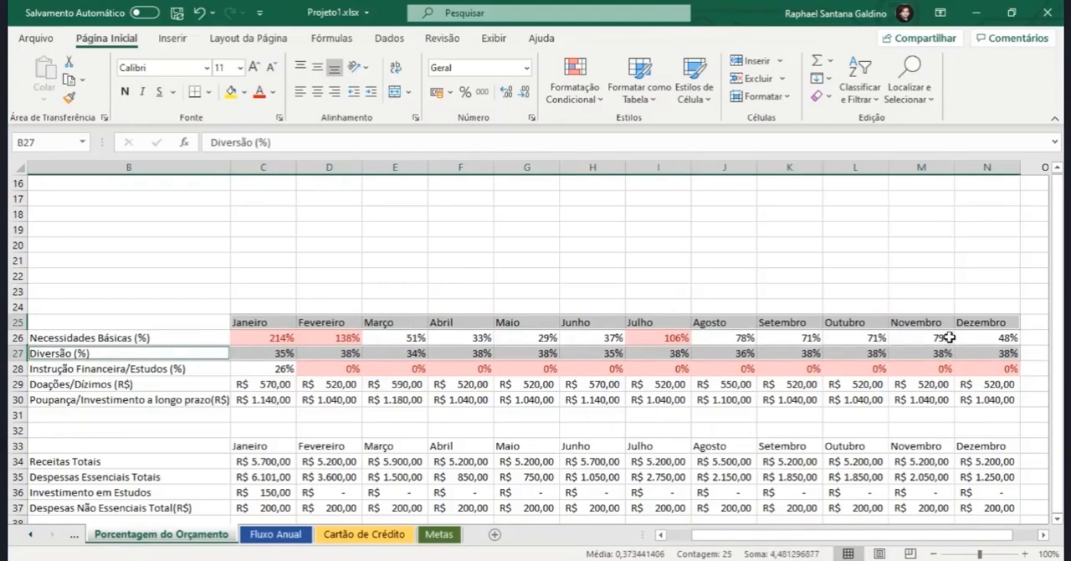
{"action": "left_click", "coordinate": [332, 337]}
{"action": "left_click", "coordinate": [146, 334]}
Step: Create a default column chart from the month headers in B25:N25 and the Diversão (%) row in B27:N27
{"action": "left_click_drag", "start_coordinate": [140, 323], "coordinate": [974, 318]}
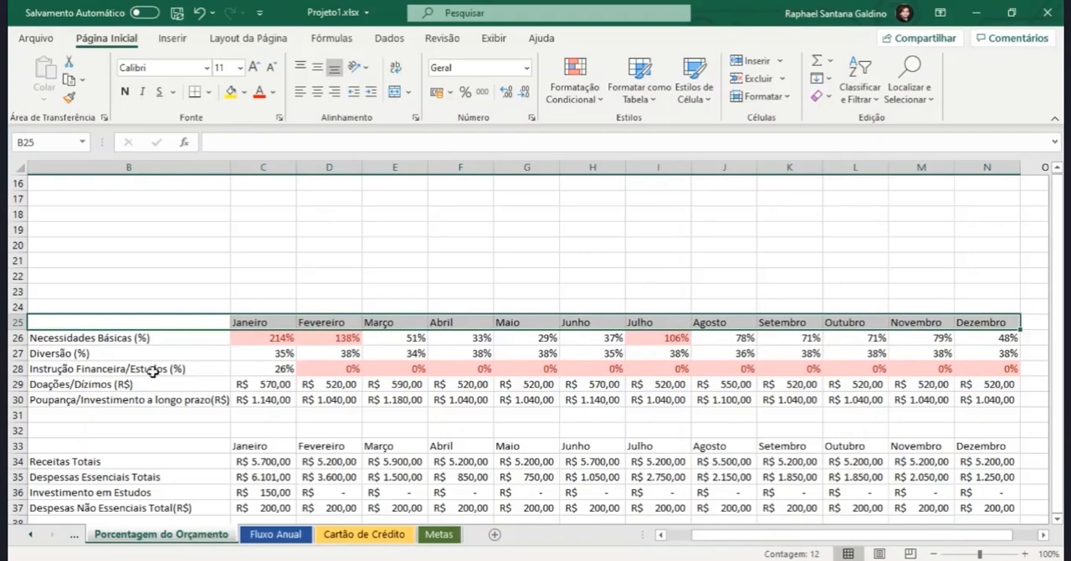
{"action": "left_click", "coordinate": [69, 357], "text": "ctrl"}
{"action": "left_click_drag", "start_coordinate": [376, 355], "coordinate": [983, 355]}
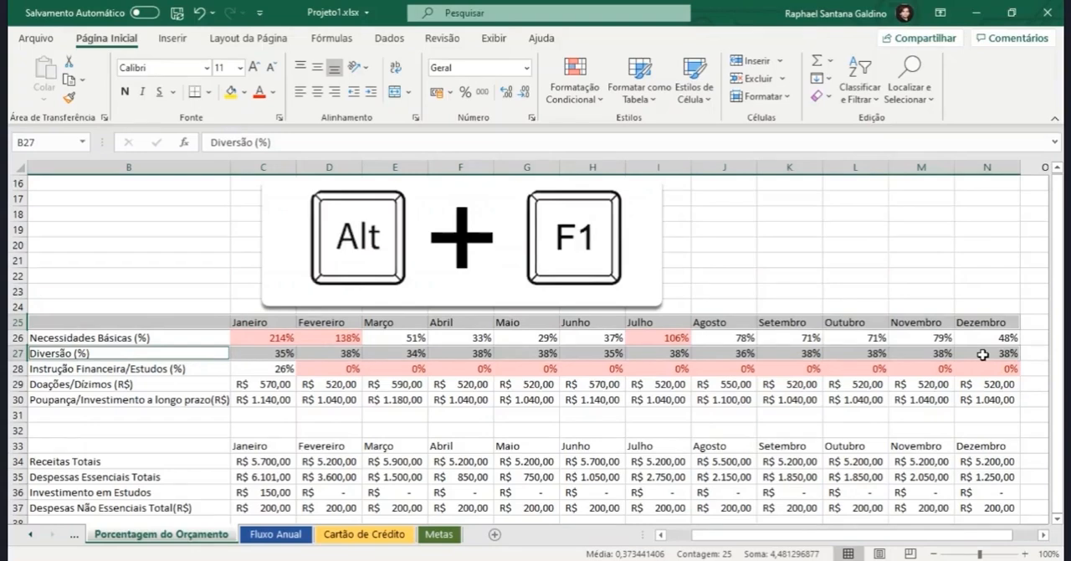
{"action": "key", "text": "alt+F1"}
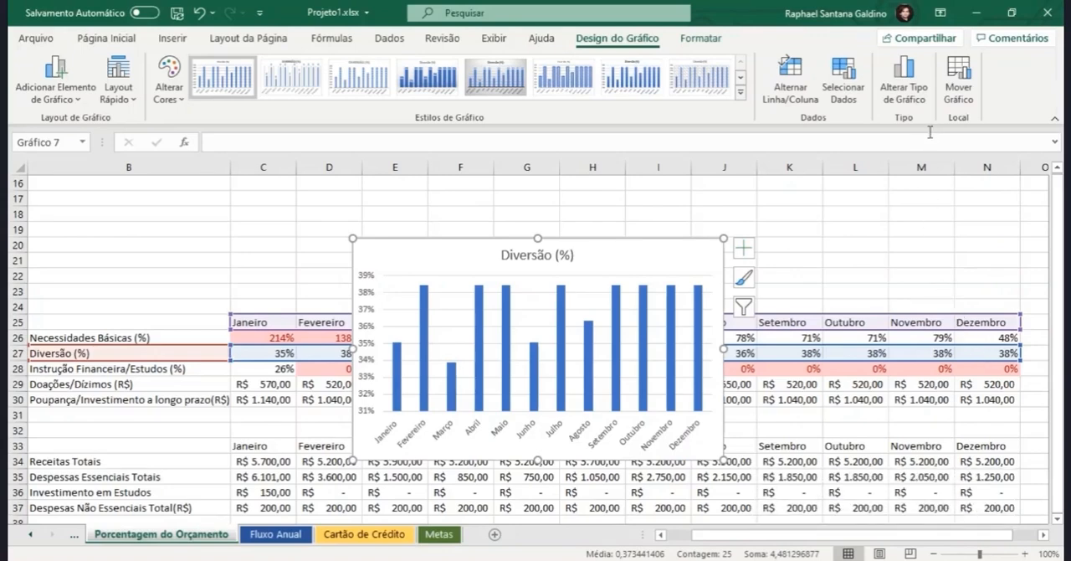
Step: Compare line and bar chart variants for the Diversão (%) chart and change its type to Barras Agrupadas
{"action": "left_click", "coordinate": [912, 90]}
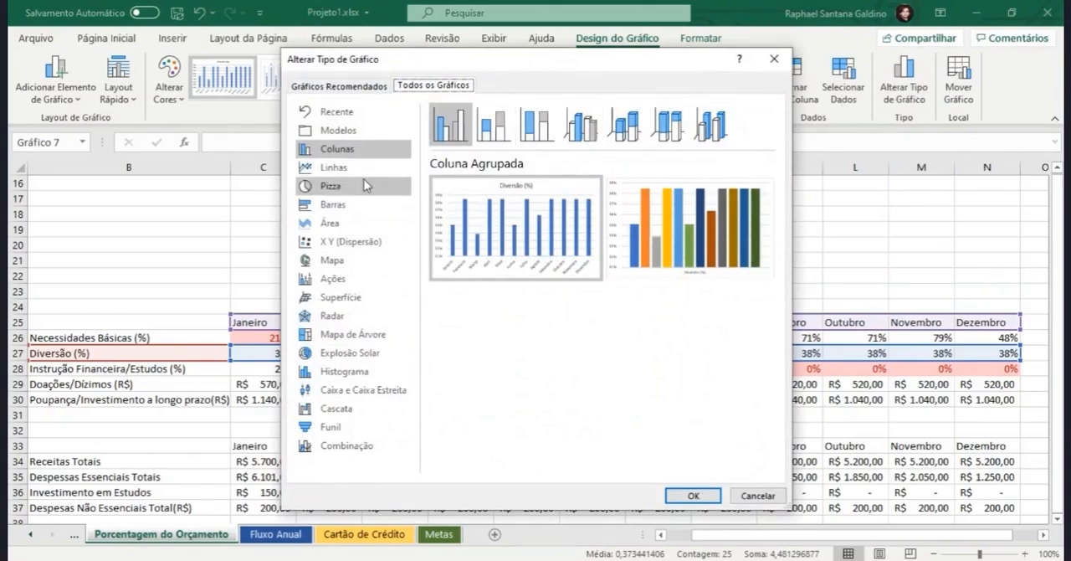
{"action": "left_click", "coordinate": [329, 167]}
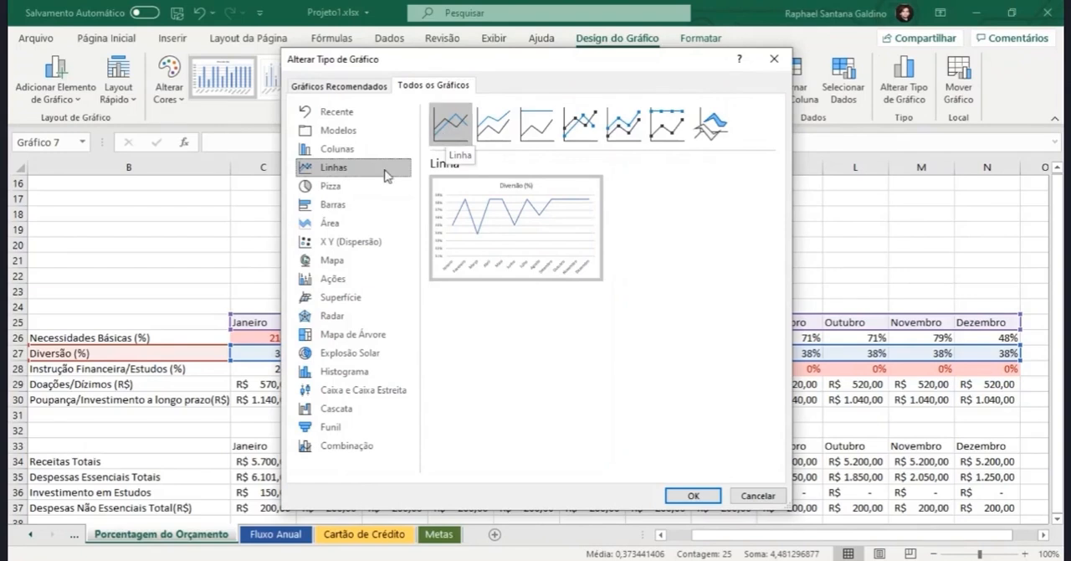
{"action": "left_click", "coordinate": [390, 205]}
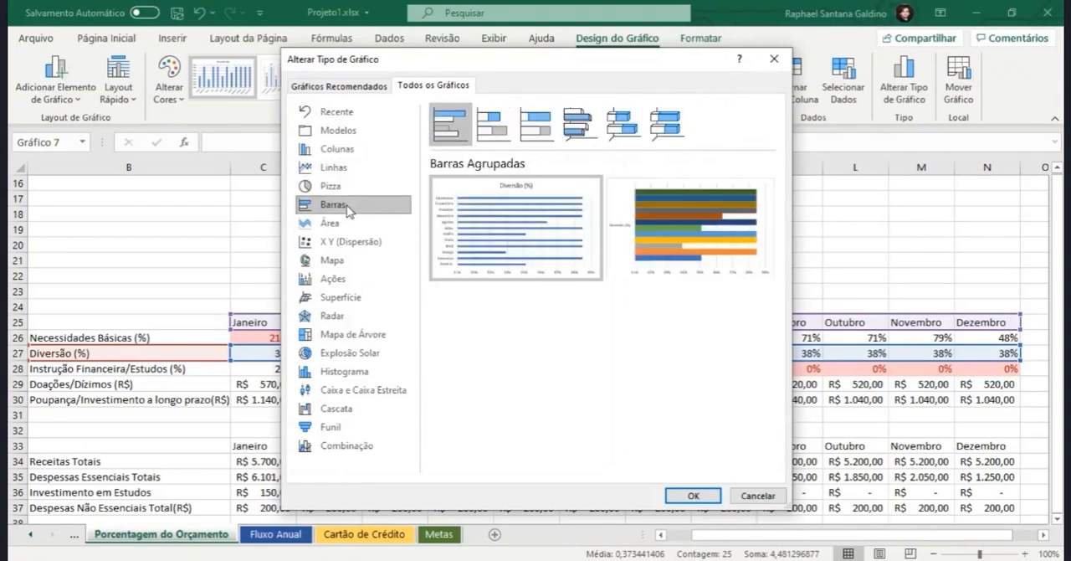
{"action": "left_click", "coordinate": [488, 134]}
{"action": "left_click", "coordinate": [533, 130]}
{"action": "left_click", "coordinate": [578, 127]}
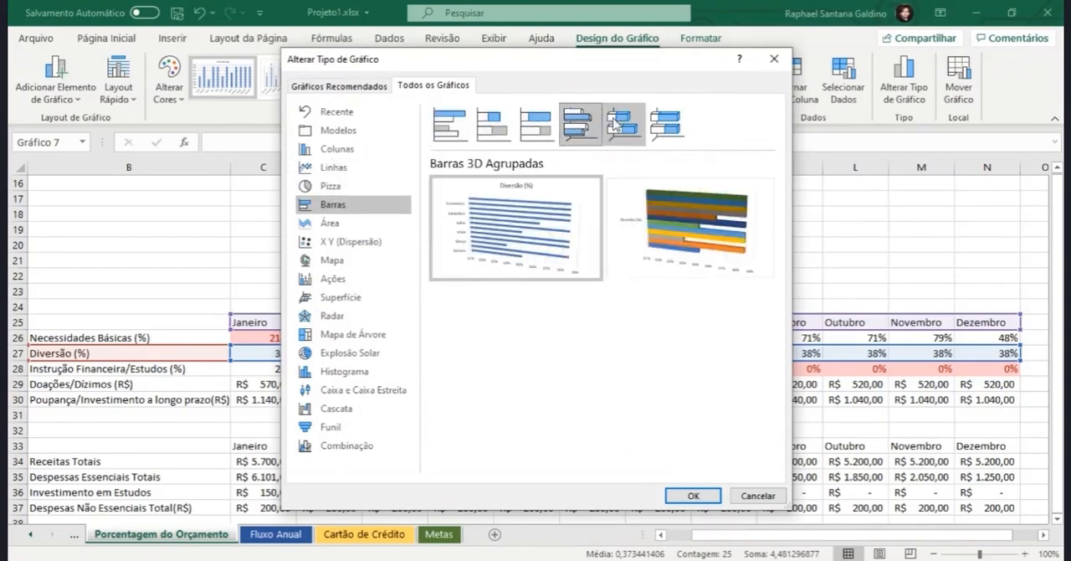
{"action": "left_click", "coordinate": [460, 128]}
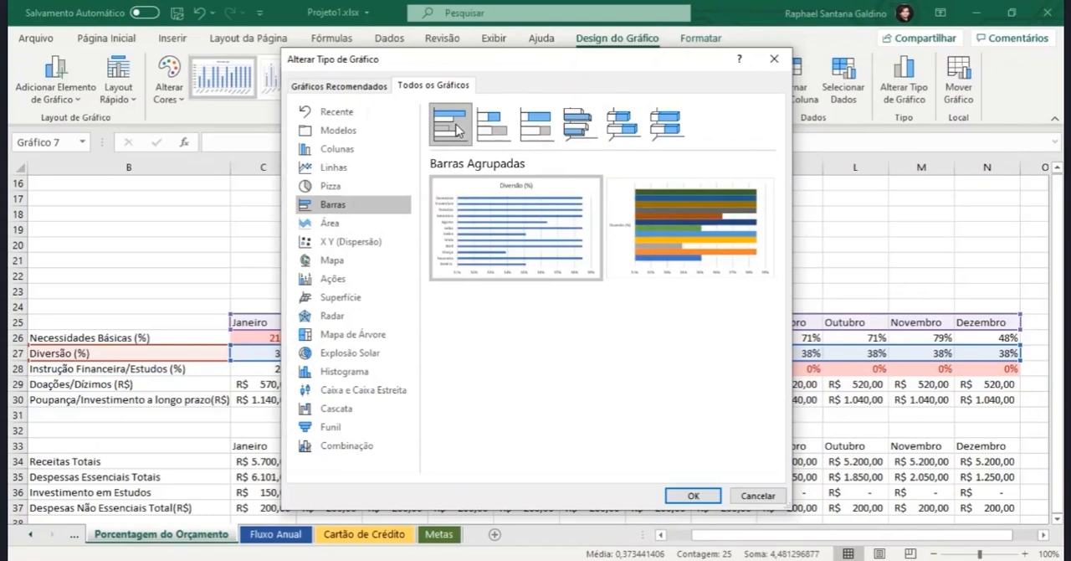
{"action": "left_click", "coordinate": [693, 495]}
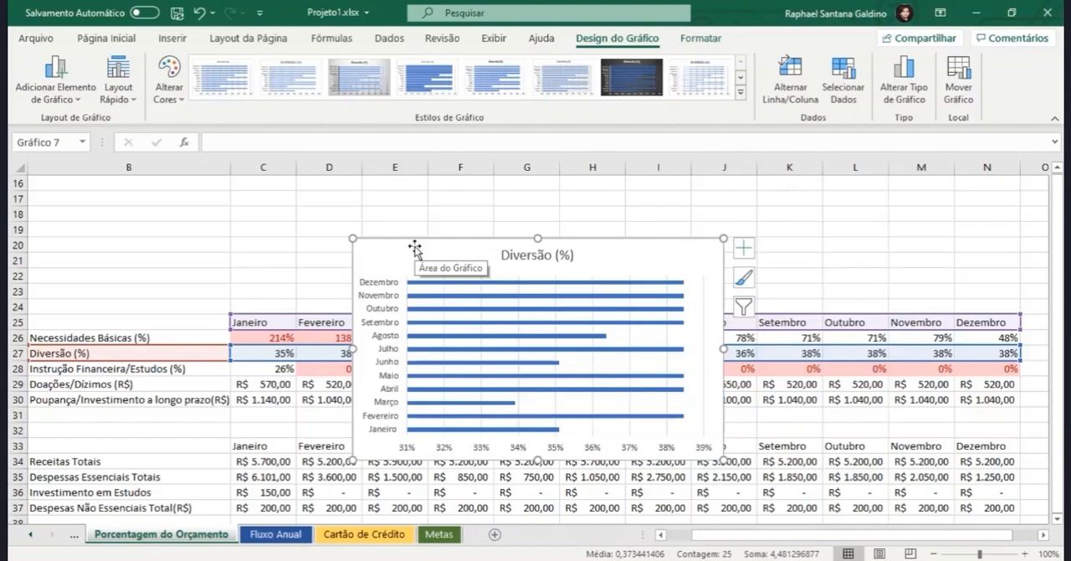
Step: Shift the bar chart's data range down one row to the Instrução Financeira/Estudos (%) values
{"action": "left_click", "coordinate": [267, 346]}
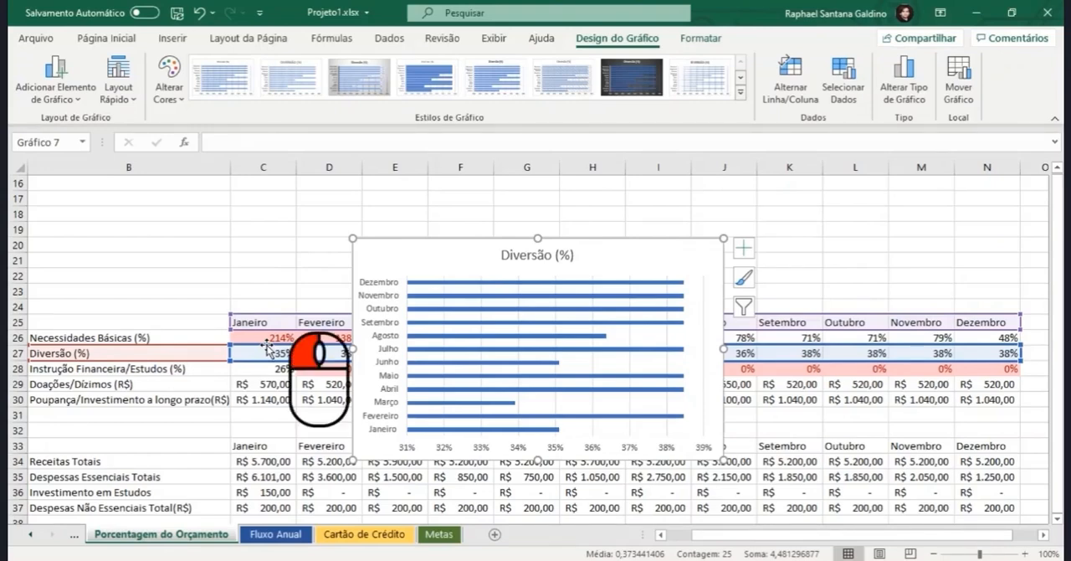
{"action": "left_click_drag", "start_coordinate": [267, 347], "coordinate": [267, 369]}
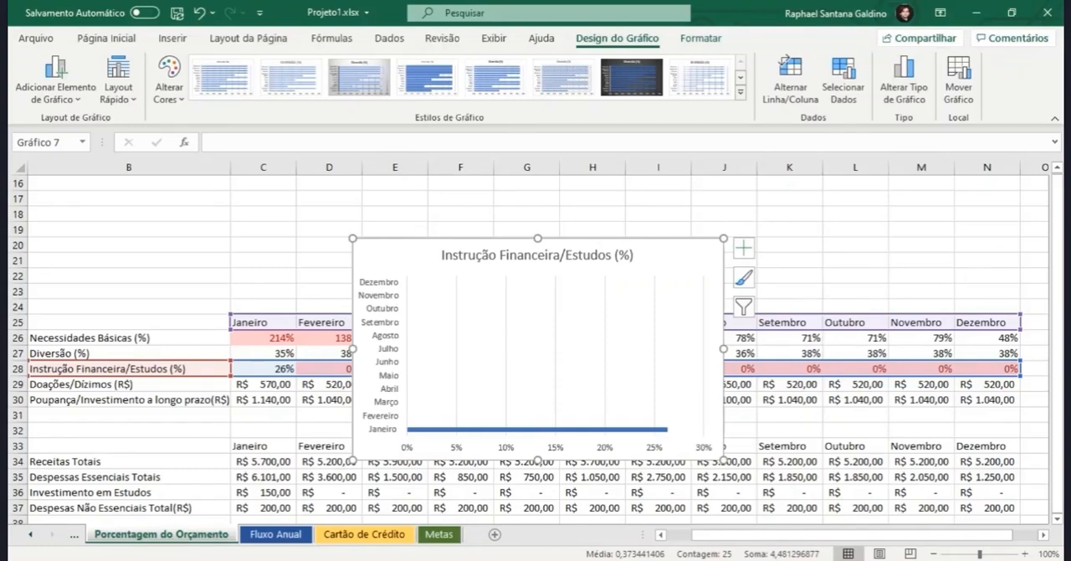
Step: Edit the bar chart's series to use the name Diversão (%) from B27 and the values in C27:N27, keeping the month axis labels
{"action": "left_click", "coordinate": [833, 84]}
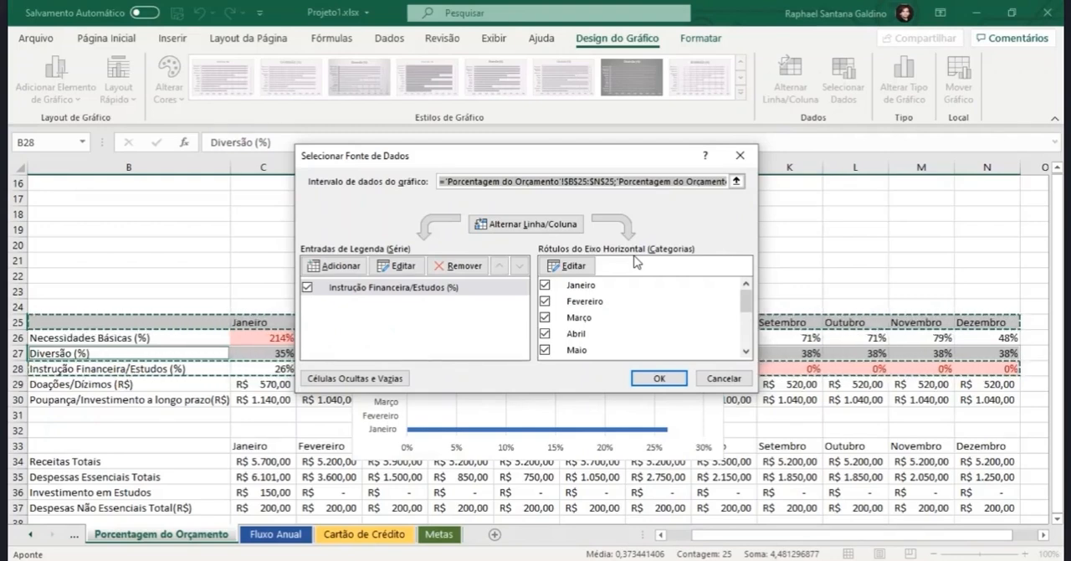
{"action": "left_click", "coordinate": [363, 290]}
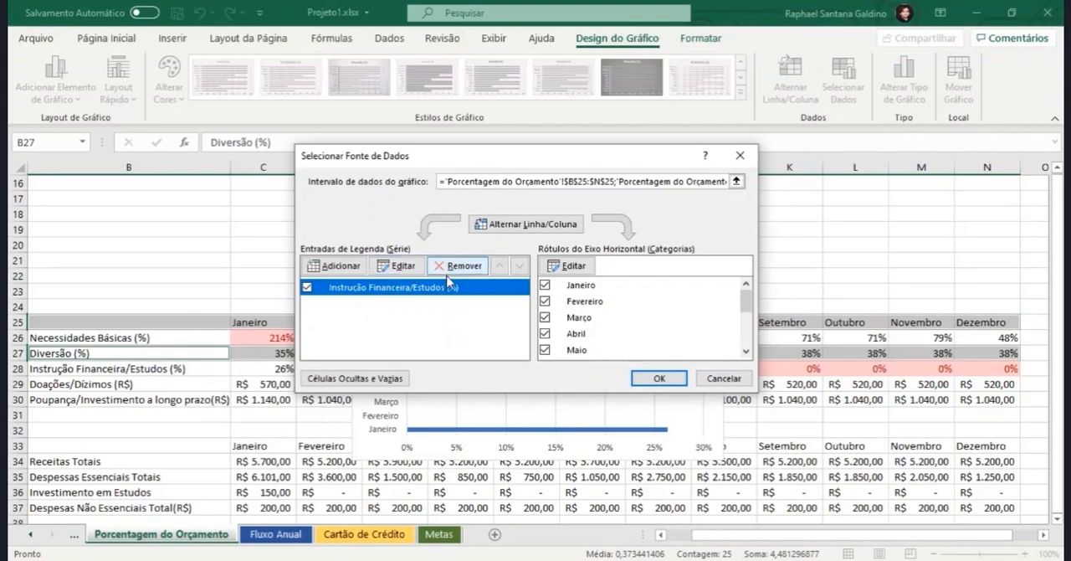
{"action": "left_click", "coordinate": [398, 266]}
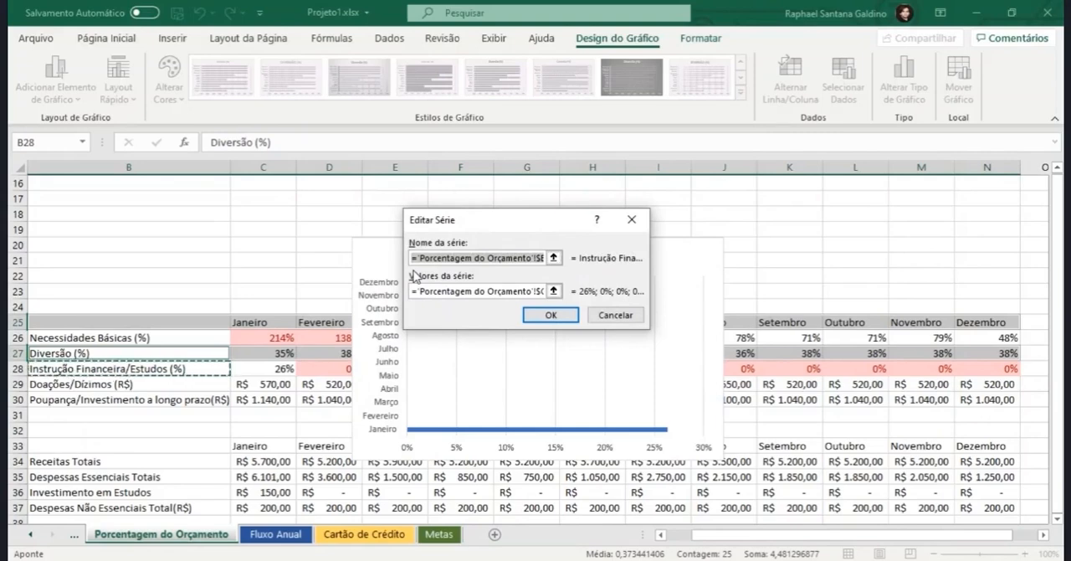
{"action": "type", "text": "="}
{"action": "left_click", "coordinate": [122, 353]}
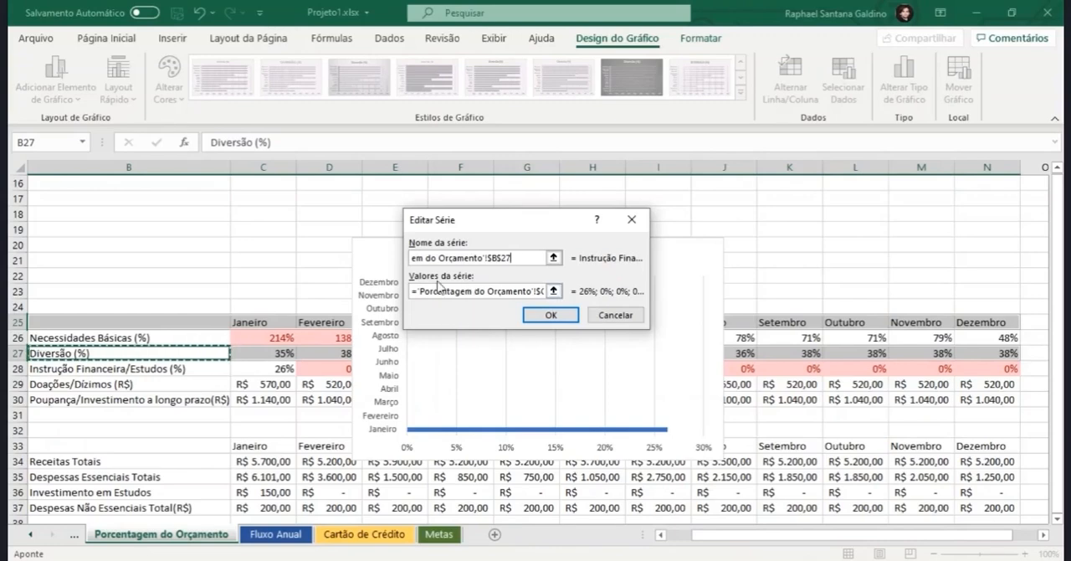
{"action": "left_click", "coordinate": [553, 291]}
{"action": "left_click_drag", "start_coordinate": [251, 353], "coordinate": [993, 352]}
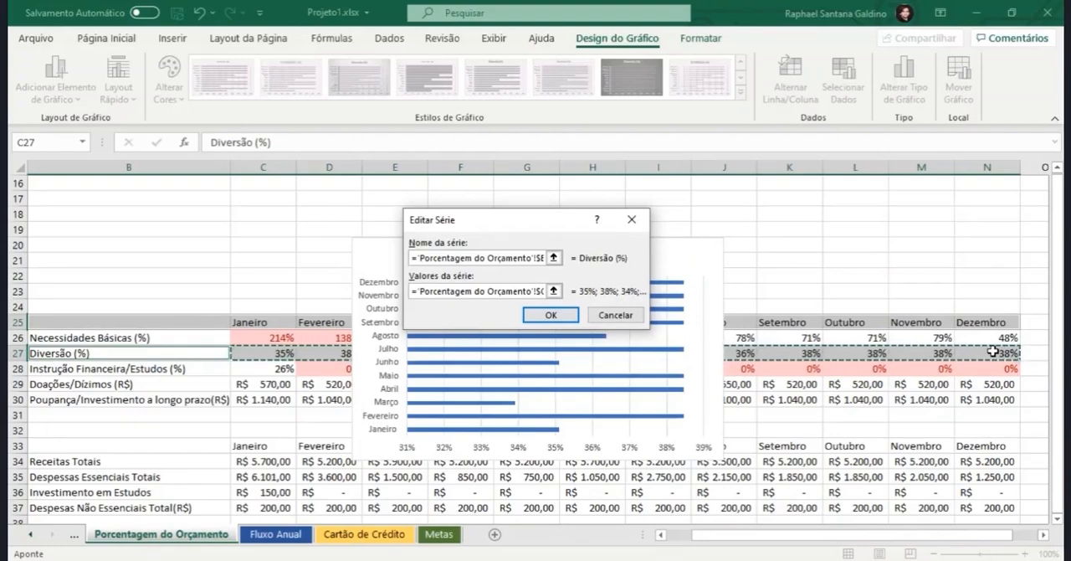
{"action": "left_click", "coordinate": [540, 316]}
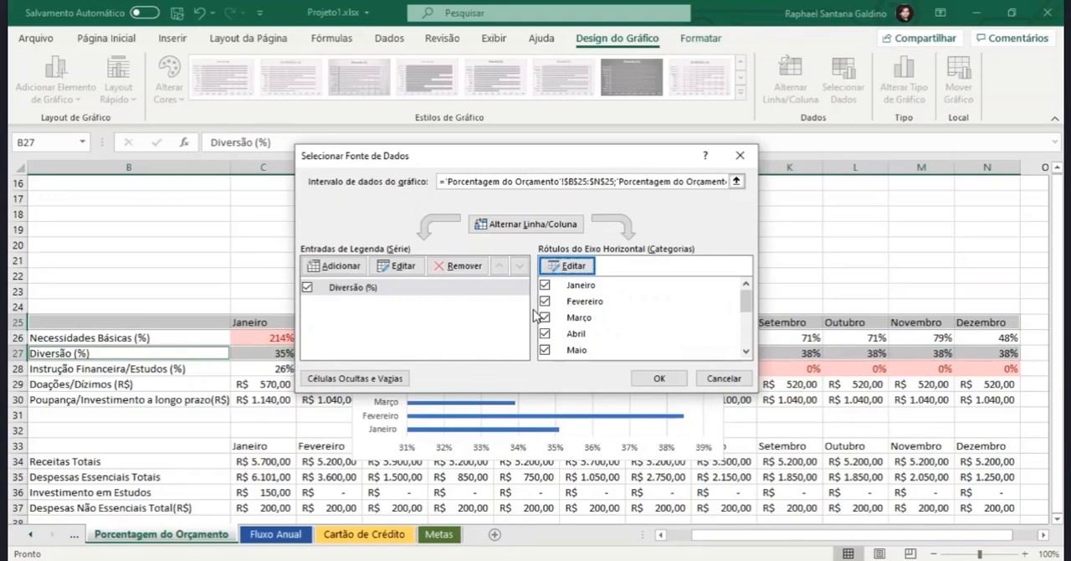
{"action": "left_click", "coordinate": [559, 268]}
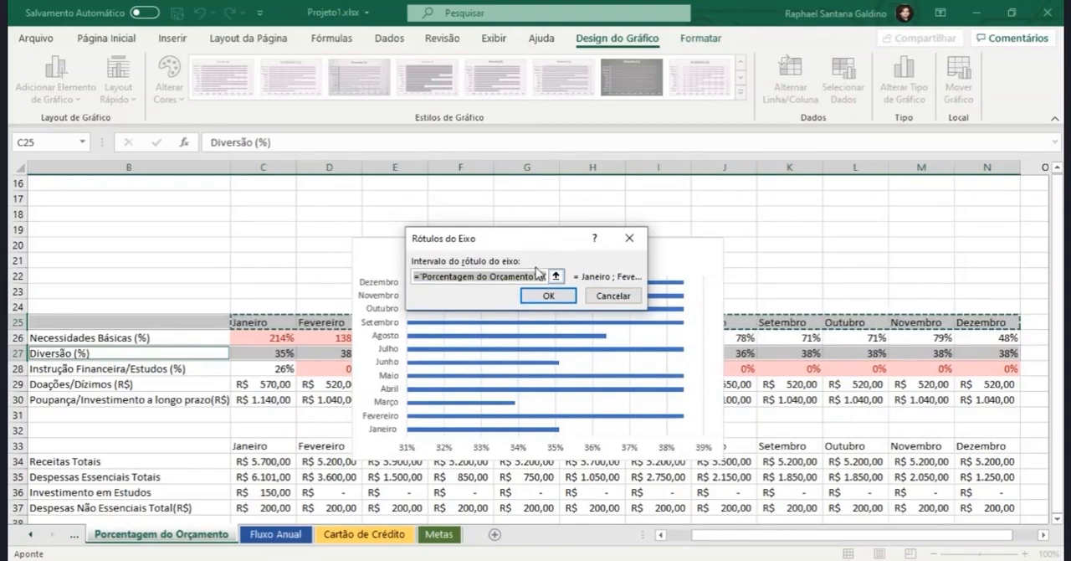
{"action": "left_click", "coordinate": [630, 238]}
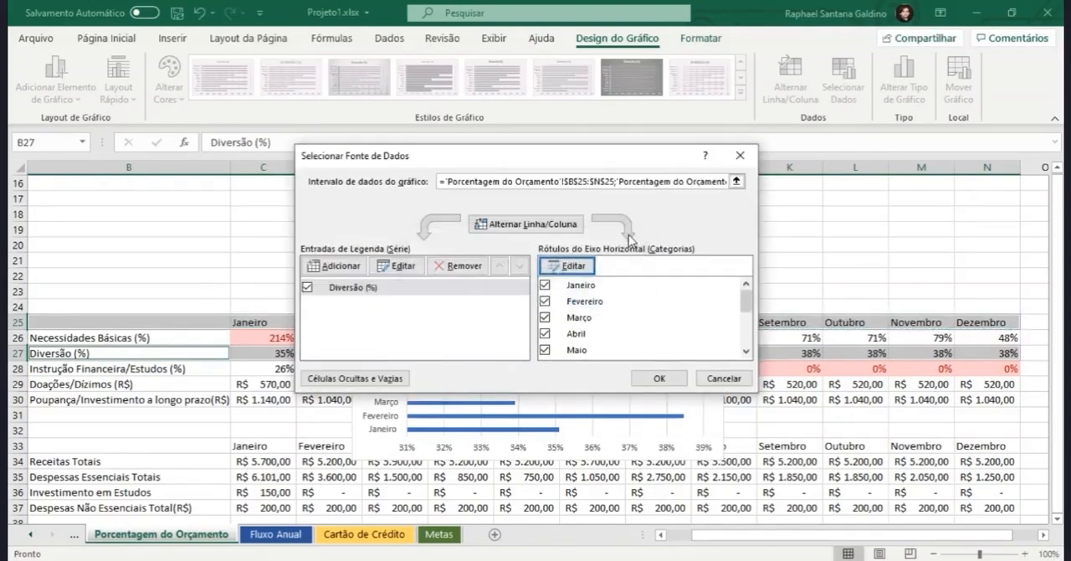
{"action": "left_click", "coordinate": [658, 379]}
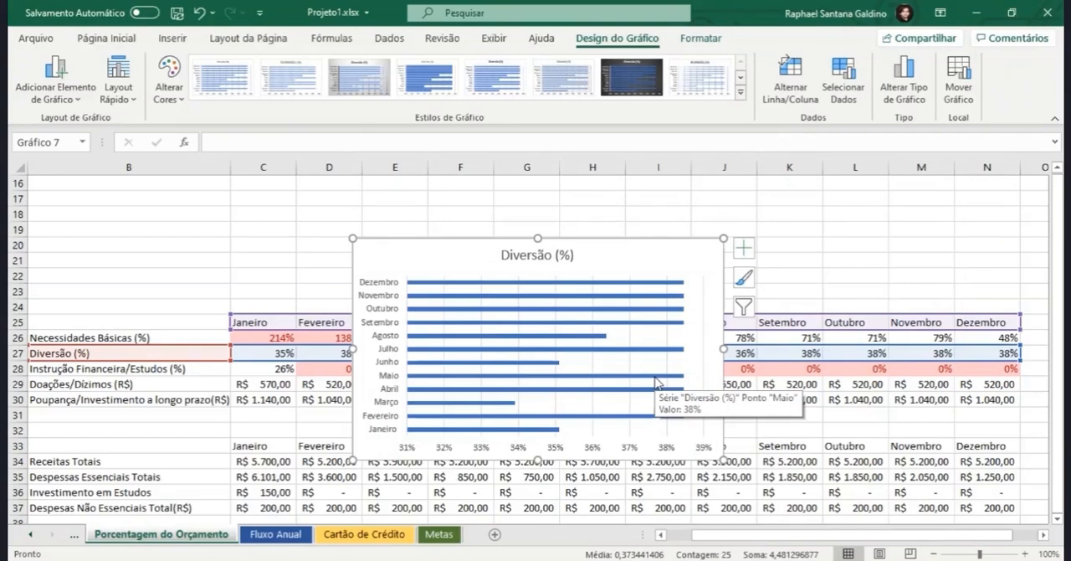
Step: Insert an empty 2D line chart on the sheet and move it slightly lower over the existing charts
{"action": "left_click", "coordinate": [800, 246]}
{"action": "scroll", "coordinate": [800, 248], "scroll_direction": "up", "scroll_amount": 5}
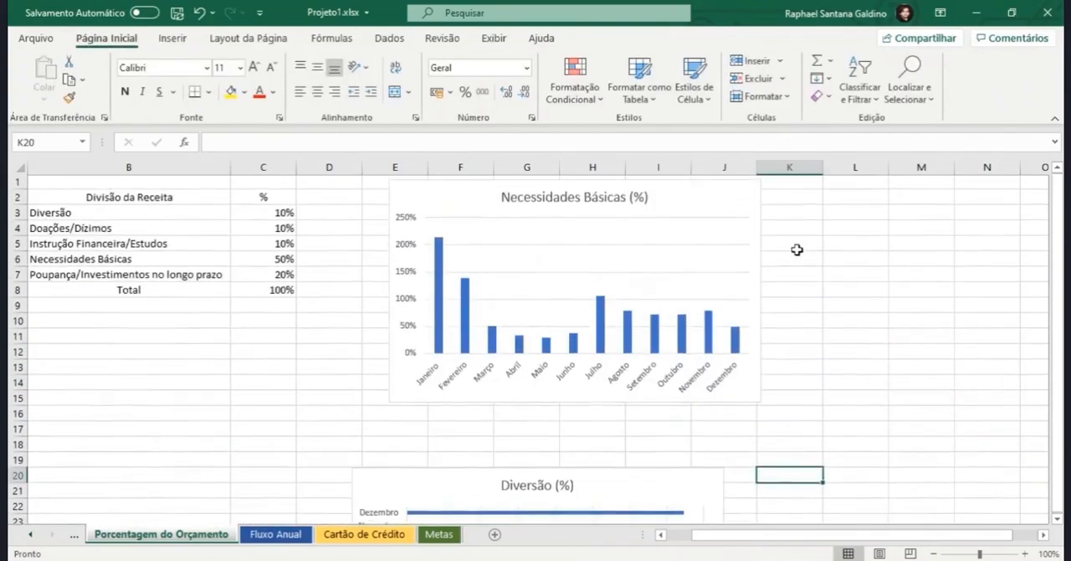
{"action": "left_click", "coordinate": [172, 38]}
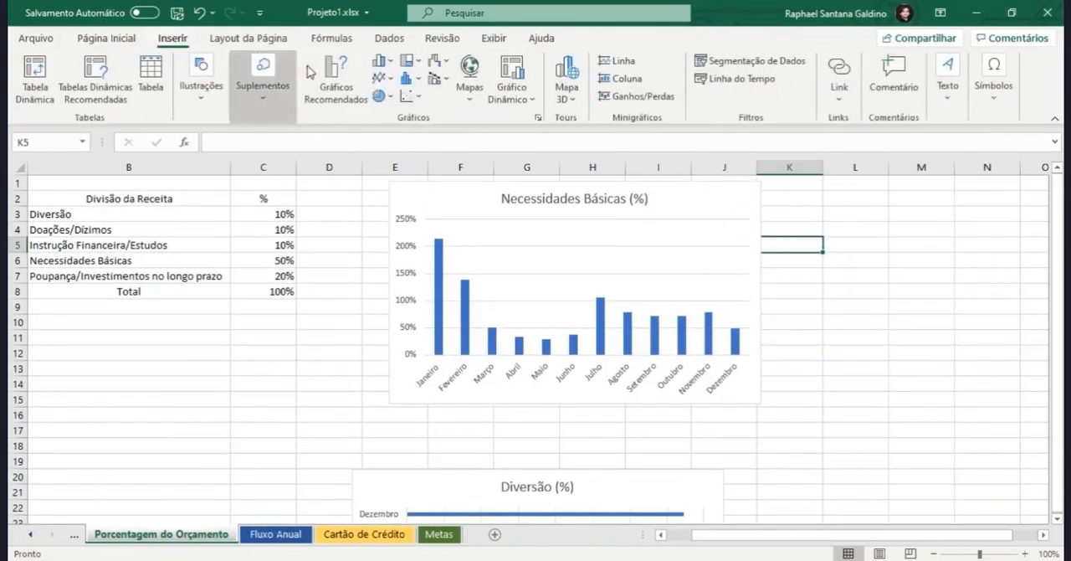
{"action": "left_click", "coordinate": [380, 82]}
{"action": "left_click", "coordinate": [389, 131]}
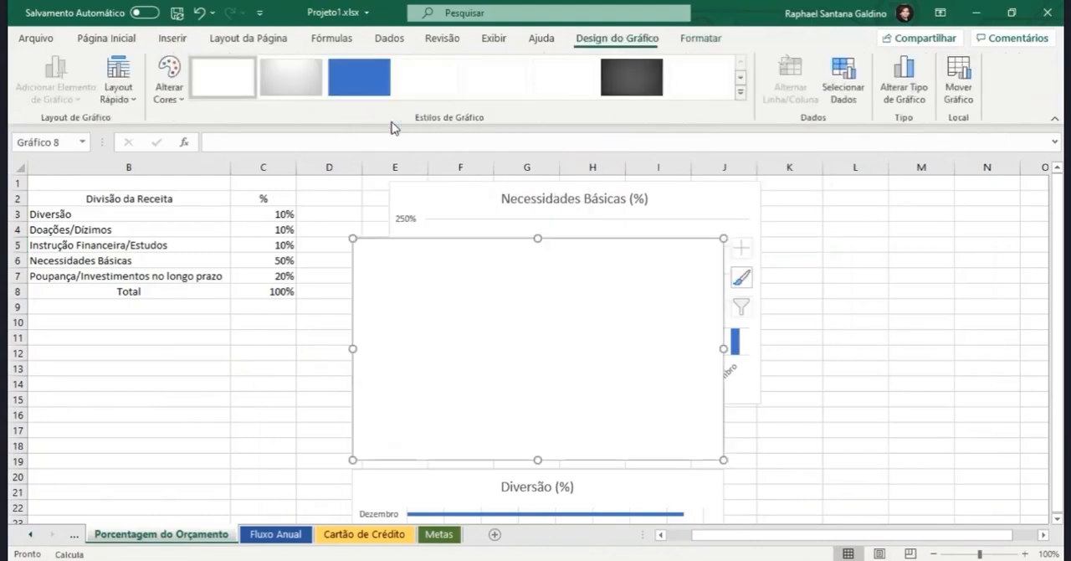
{"action": "left_click_drag", "start_coordinate": [471, 244], "coordinate": [468, 343]}
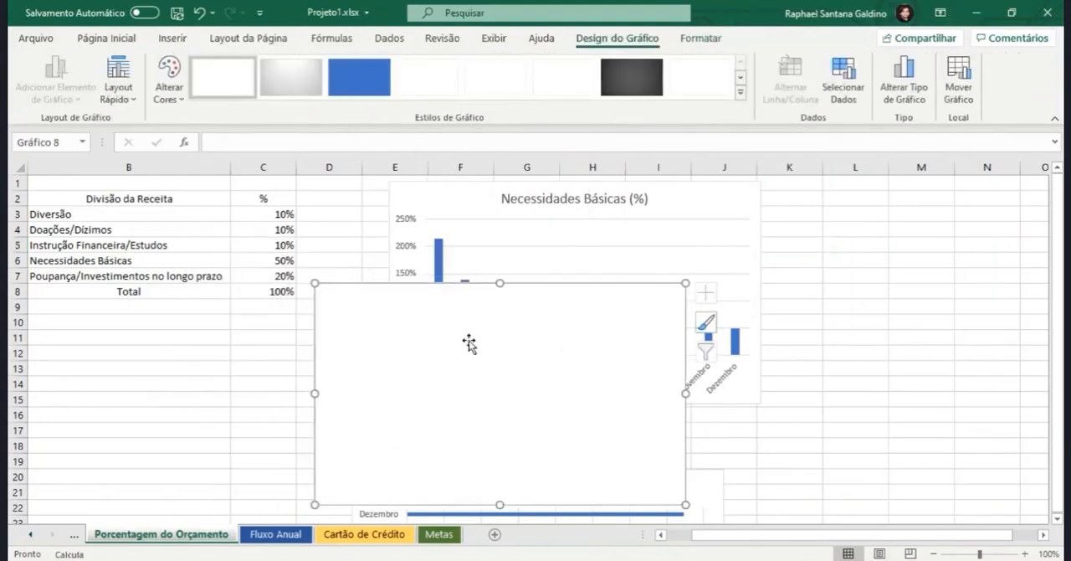
Step: Add a series to the empty line chart, named from Instrução Financeira/Estudos (%) in B28 with values from C28:N28
{"action": "left_click", "coordinate": [843, 99]}
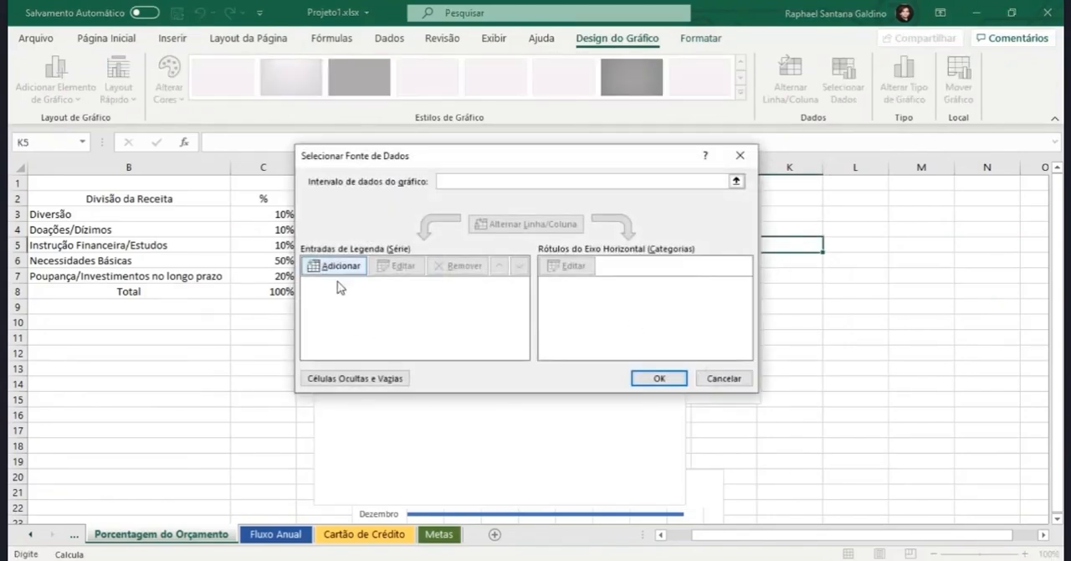
{"action": "left_click", "coordinate": [334, 269]}
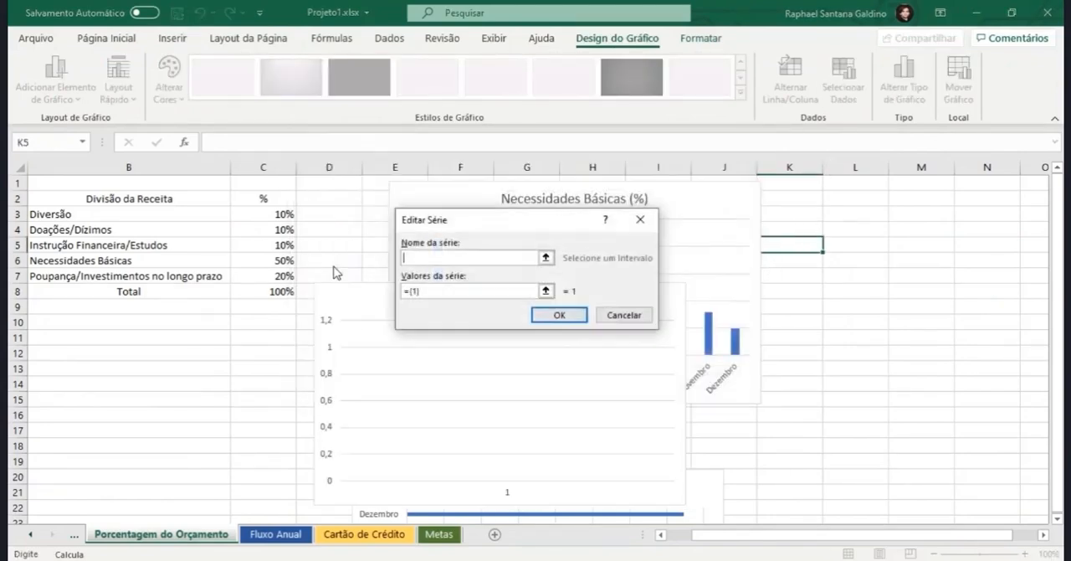
{"action": "left_click", "coordinate": [546, 255]}
{"action": "scroll", "coordinate": [283, 358], "scroll_direction": "down", "scroll_amount": 4}
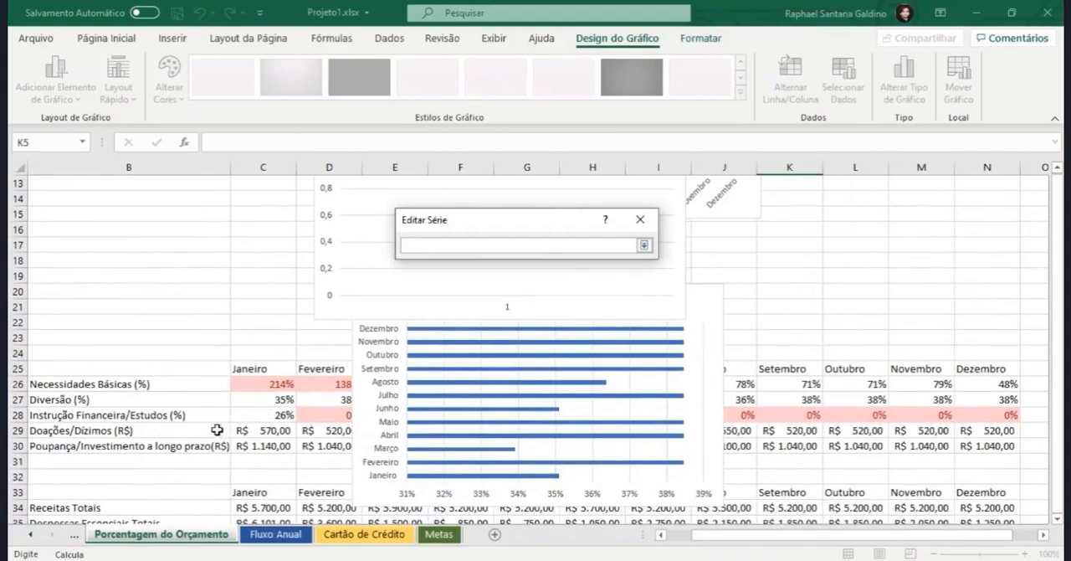
{"action": "left_click", "coordinate": [184, 416]}
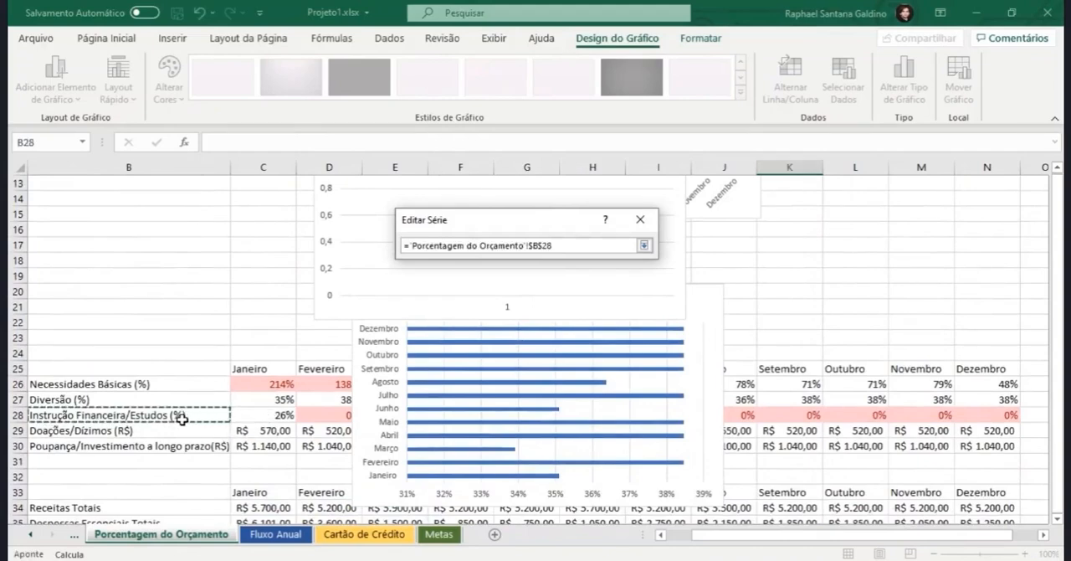
{"action": "key", "text": "Return"}
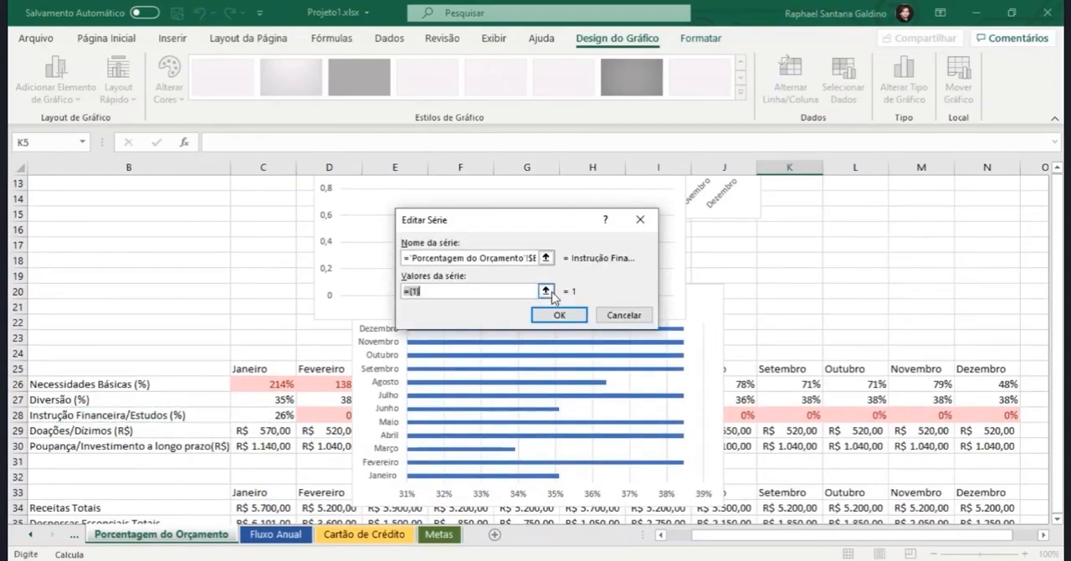
{"action": "left_click", "coordinate": [546, 291]}
{"action": "left_click_drag", "start_coordinate": [269, 416], "coordinate": [986, 415]}
{"action": "key", "text": "Return"}
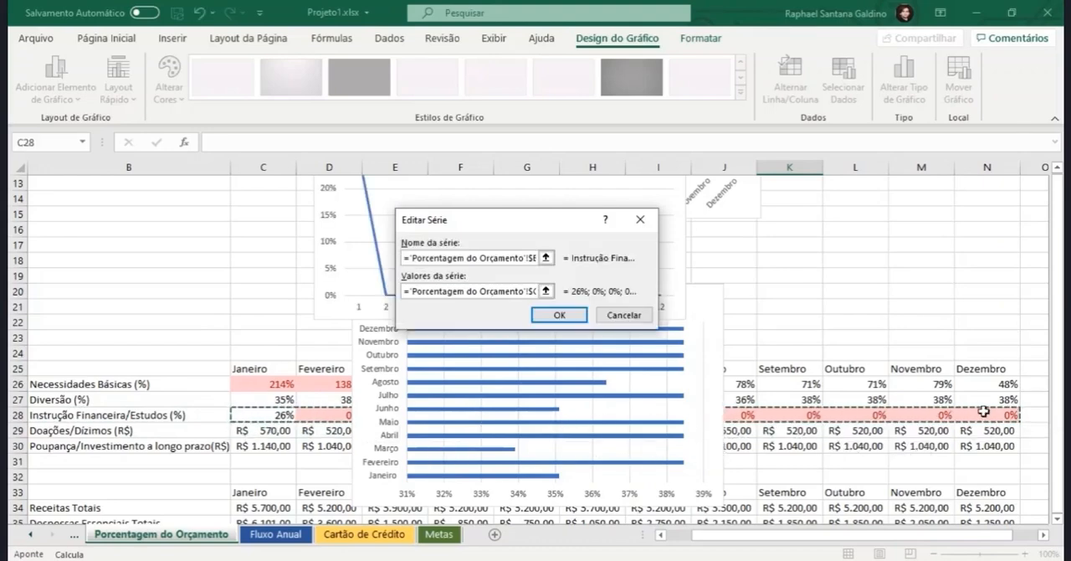
{"action": "left_click", "coordinate": [559, 315]}
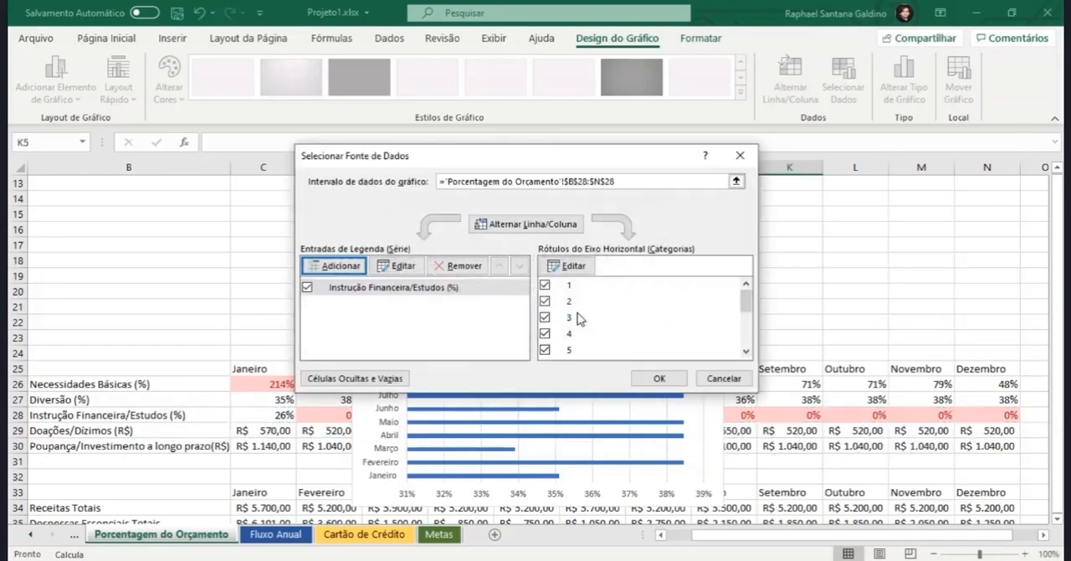
Step: Set the line chart's horizontal axis labels to the month headers in C25:N25 and apply the data source
{"action": "left_click", "coordinate": [573, 278]}
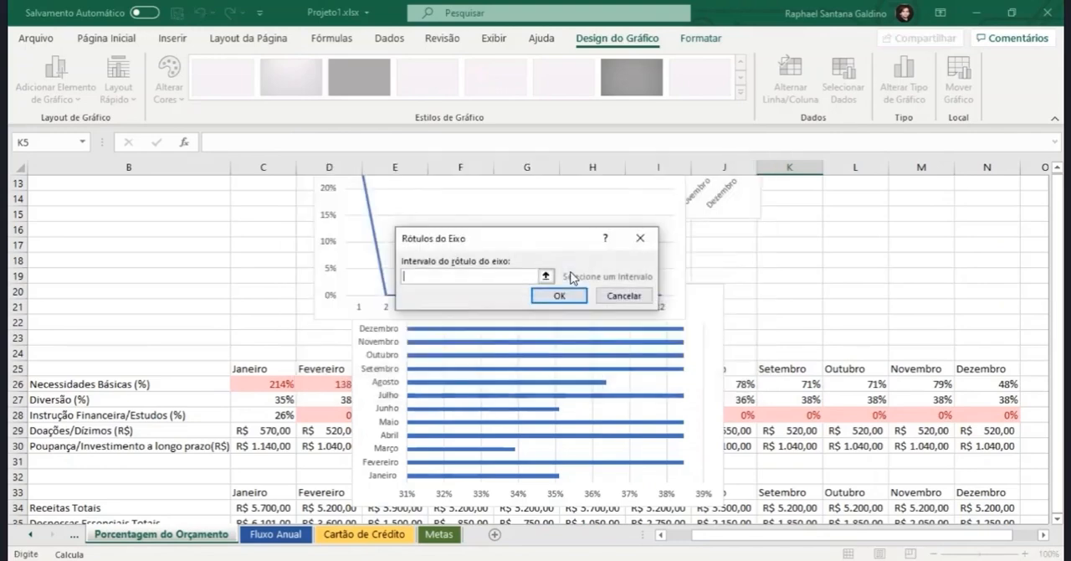
{"action": "left_click", "coordinate": [549, 281]}
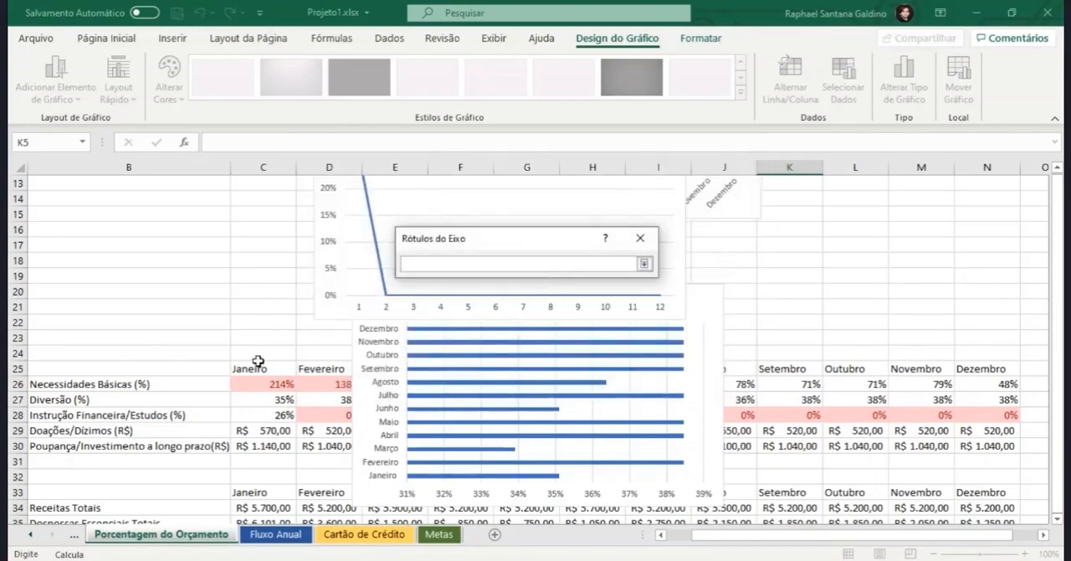
{"action": "left_click_drag", "start_coordinate": [256, 368], "coordinate": [992, 363]}
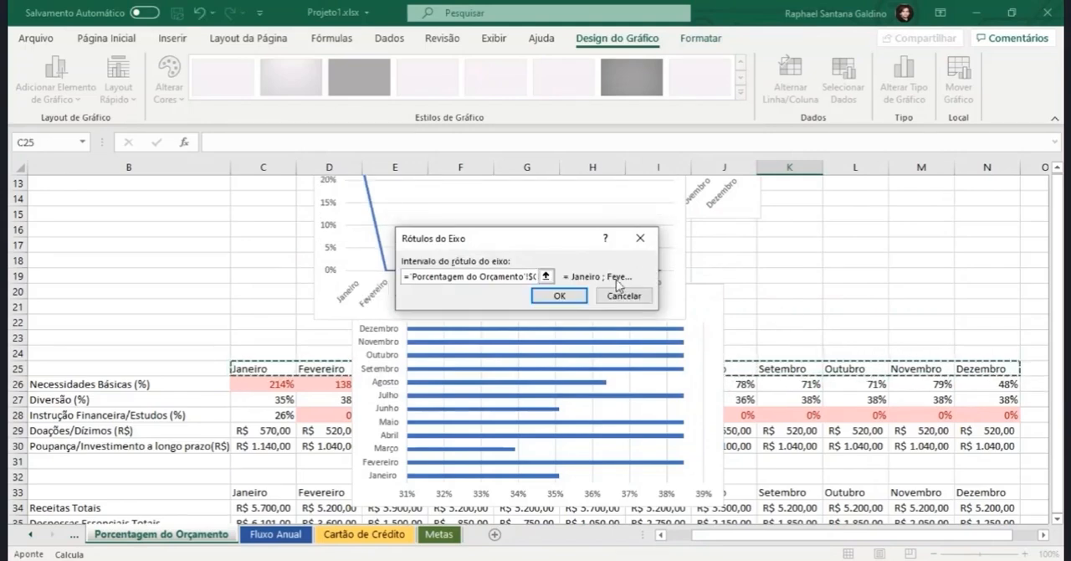
{"action": "left_click", "coordinate": [581, 297]}
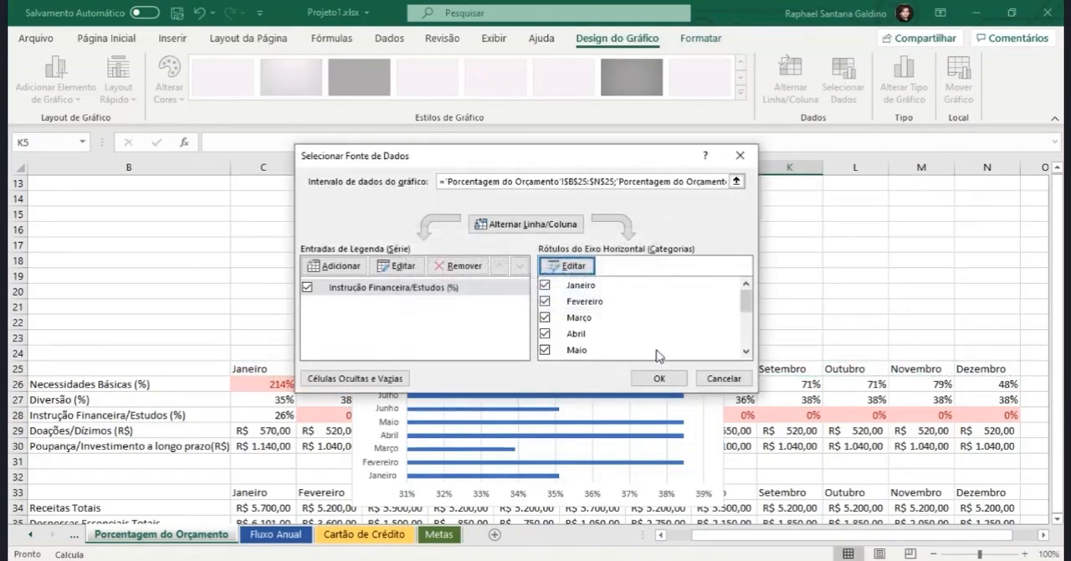
{"action": "left_click", "coordinate": [657, 382]}
{"action": "scroll", "coordinate": [657, 383], "scroll_direction": "up", "scroll_amount": 4}
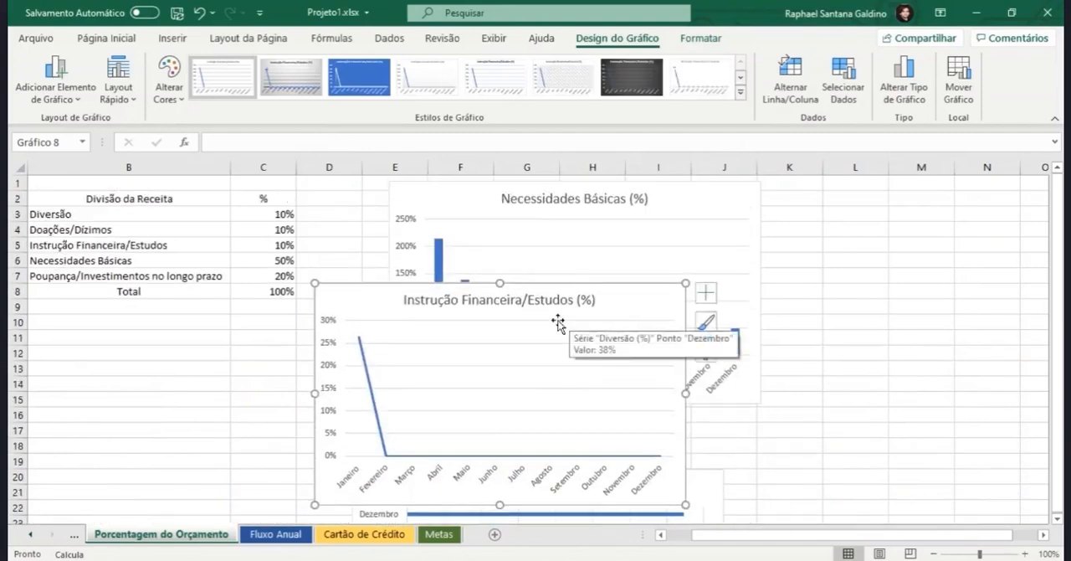
{"action": "left_click_drag", "start_coordinate": [515, 293], "coordinate": [548, 320]}
{"action": "key", "text": "ctrl+z"}
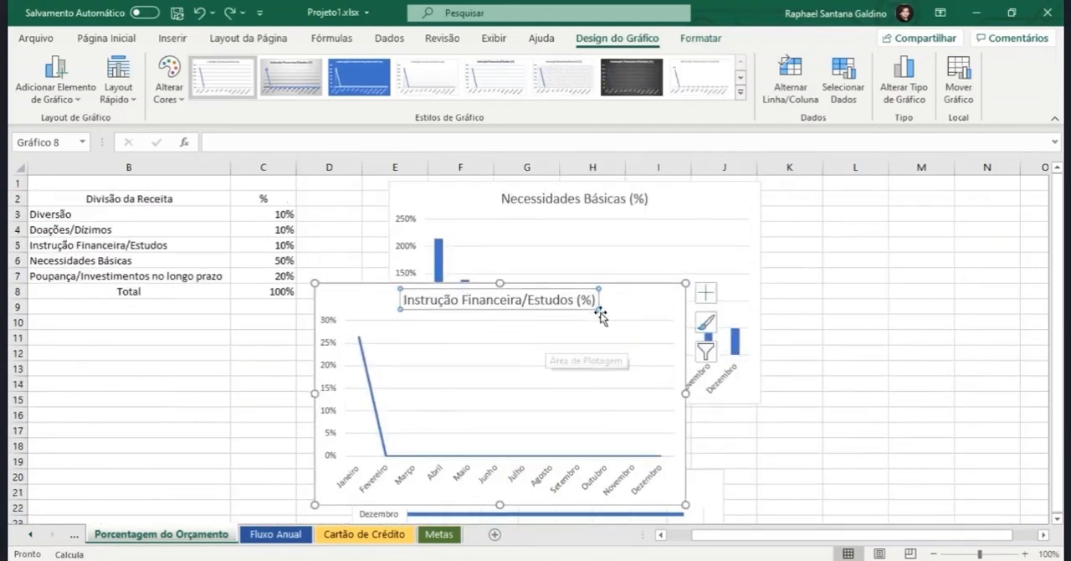
{"action": "left_click", "coordinate": [620, 297]}
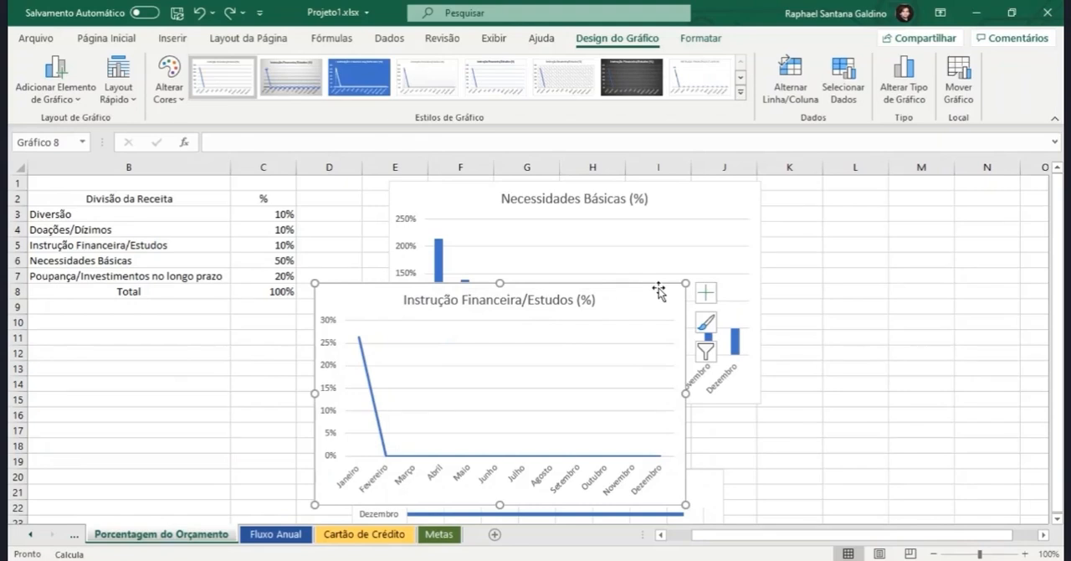
Step: Place the Instrução Financeira/Estudos (%) chart to the right of Necessidades Básicas (%) and the Diversão (%) chart below the Divisão da Receita table
{"action": "left_click_drag", "start_coordinate": [661, 289], "coordinate": [844, 187]}
{"action": "left_click_drag", "start_coordinate": [234, 192], "coordinate": [149, 189]}
{"action": "scroll", "coordinate": [372, 406], "scroll_direction": "down", "scroll_amount": 2}
{"action": "left_click_drag", "start_coordinate": [418, 382], "coordinate": [213, 288]}
{"action": "left_click_drag", "start_coordinate": [679, 536], "coordinate": [646, 538]}
{"action": "left_click_drag", "start_coordinate": [308, 297], "coordinate": [154, 240]}
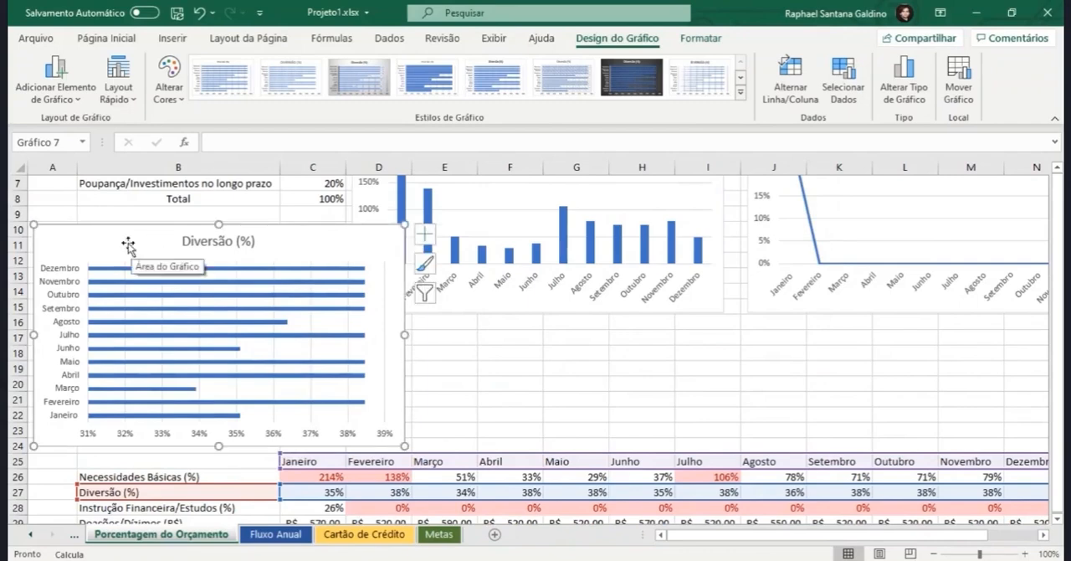
{"action": "scroll", "coordinate": [524, 323], "scroll_direction": "up", "scroll_amount": 2}
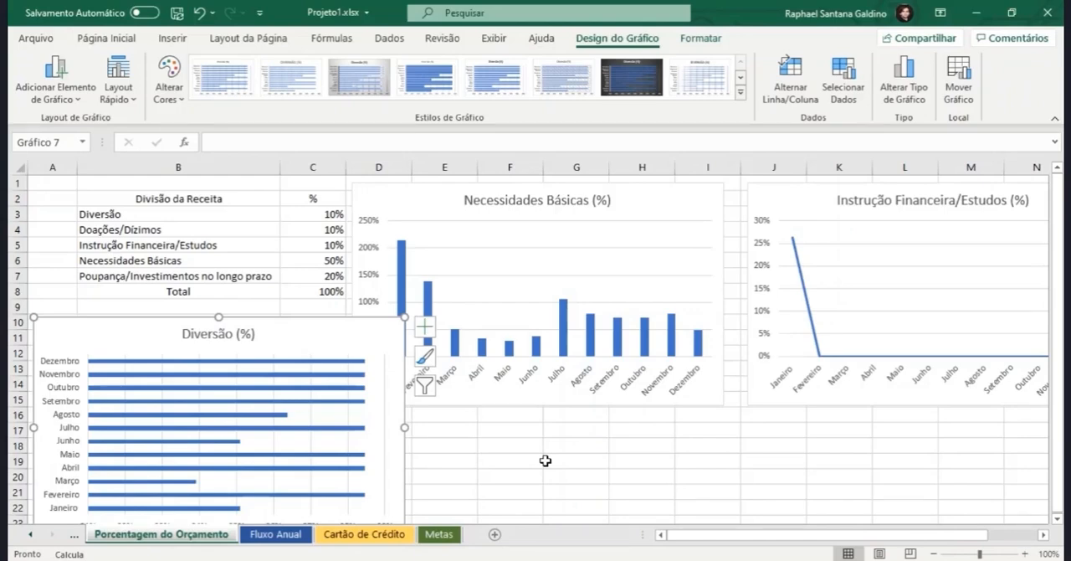
{"action": "key", "text": "Escape"}
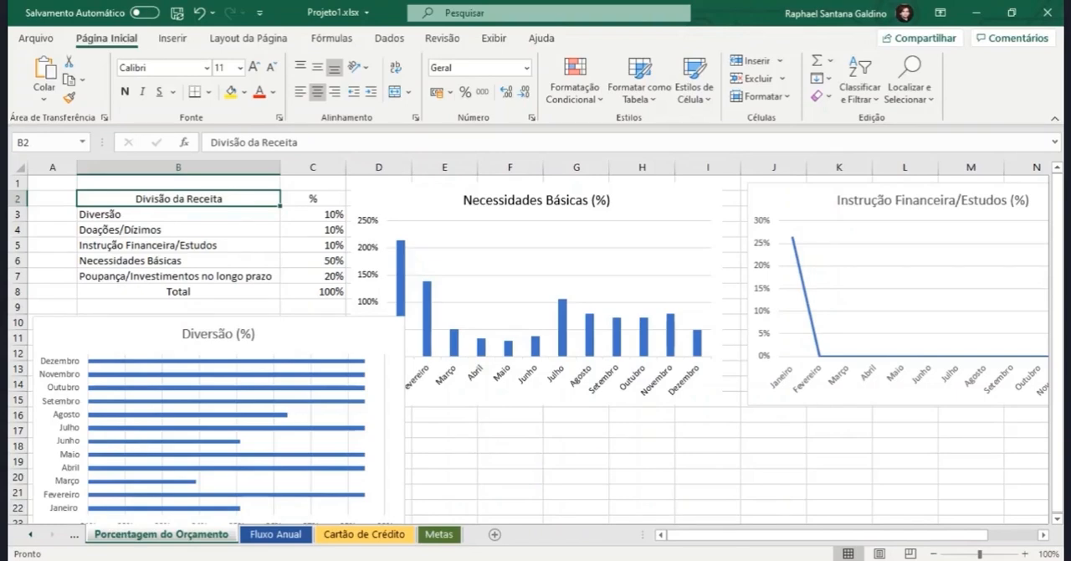
Step: Shrink the Diversão (%) chart to fit within columns A to C below the Divisão da Receita table, clear of the Necessidades Básicas (%) chart
{"action": "left_click_drag", "start_coordinate": [879, 538], "coordinate": [806, 549]}
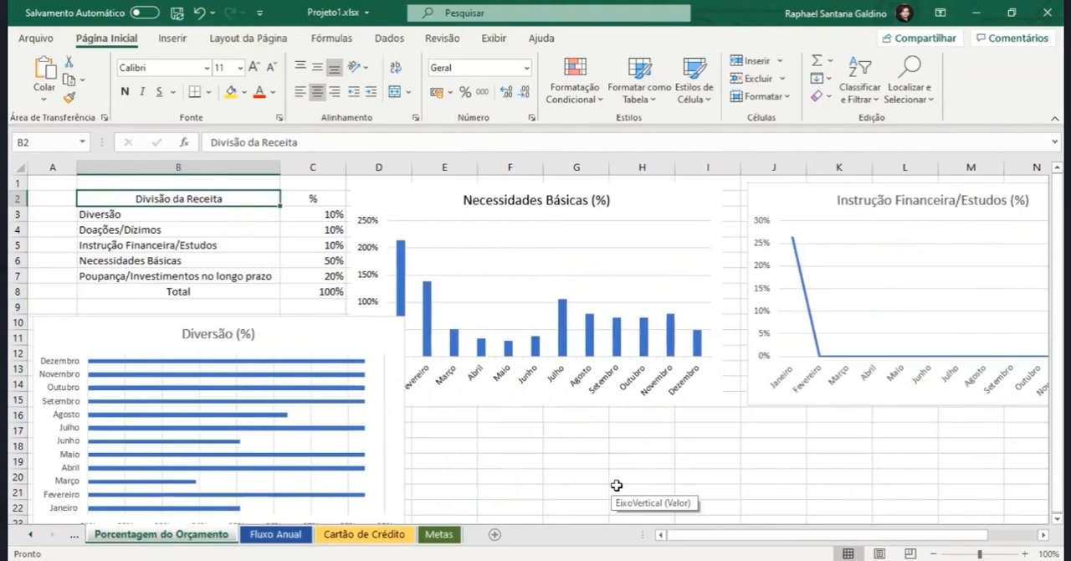
{"action": "left_click", "coordinate": [432, 200]}
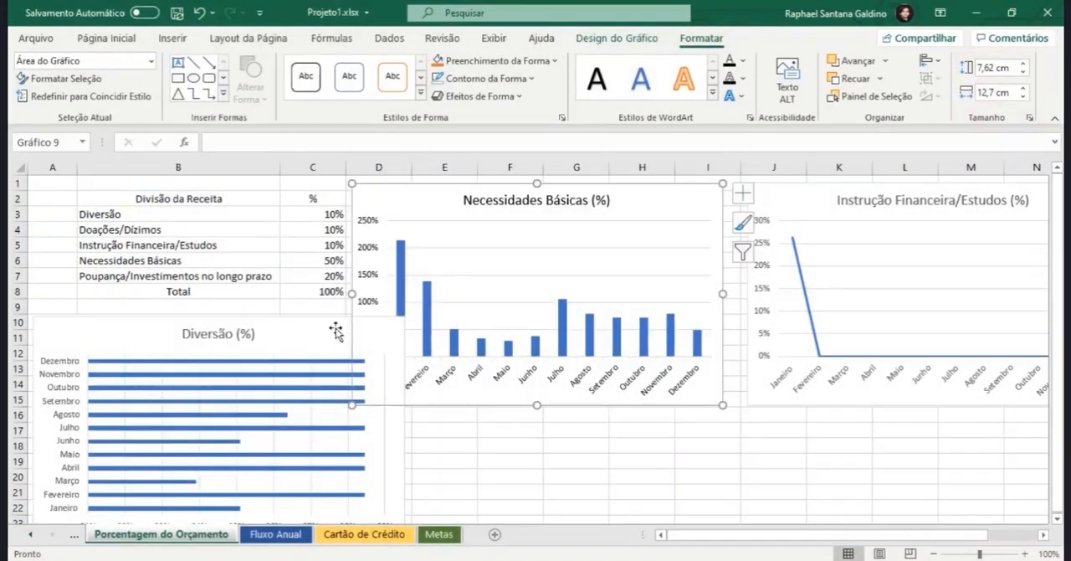
{"action": "left_click", "coordinate": [368, 329]}
{"action": "left_click_drag", "start_coordinate": [392, 328], "coordinate": [282, 326]}
Step: Shrink the Necessidades Básicas (%) chart to about 6,42 × 10,82 cm and the Instrução Financeira/Estudos (%) chart to about 6,44 × 9,98 cm, side by side
{"action": "left_click", "coordinate": [376, 193]}
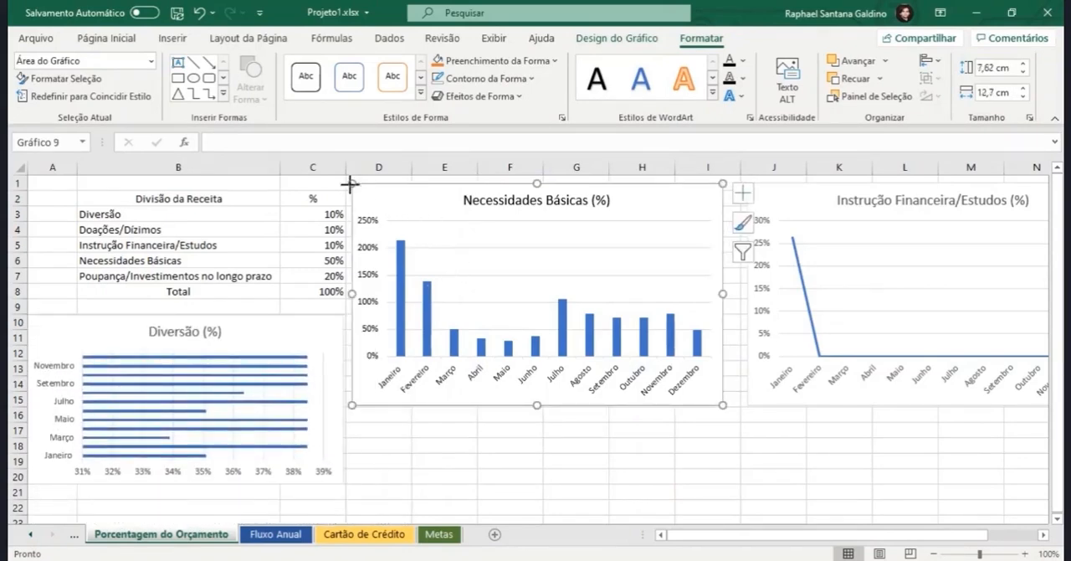
{"action": "left_click_drag", "start_coordinate": [351, 183], "coordinate": [384, 198]}
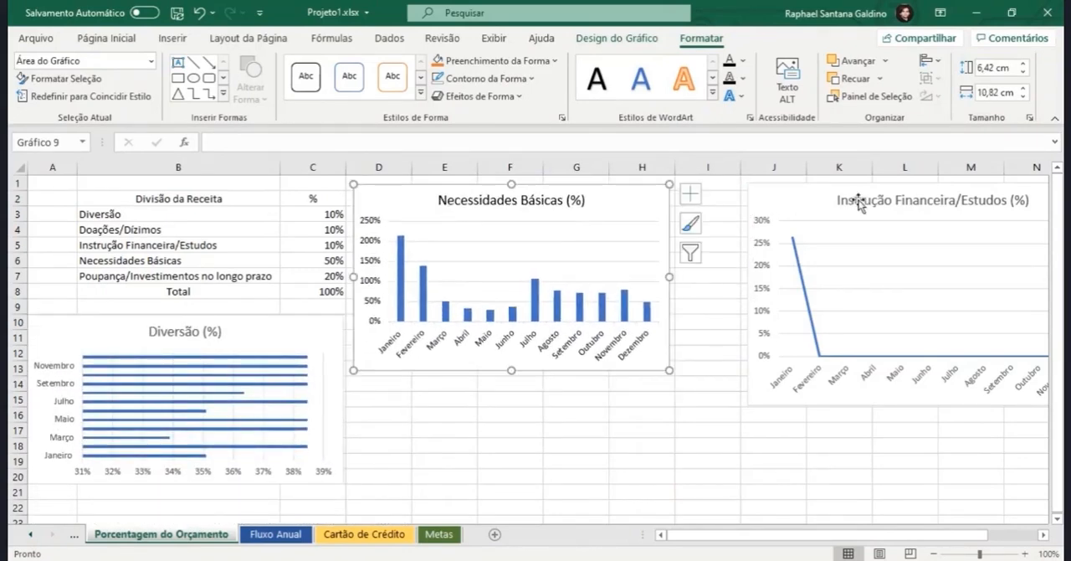
{"action": "left_click", "coordinate": [750, 183]}
{"action": "left_click_drag", "start_coordinate": [750, 183], "coordinate": [722, 199]}
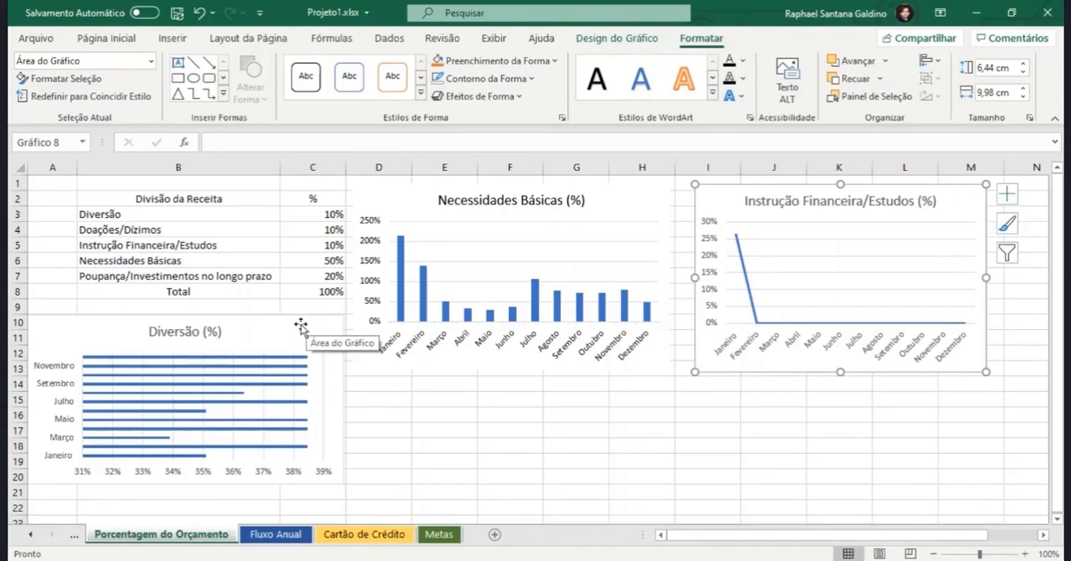
Step: Apply the dark grey gradient chart style with blue columns to the Necessidades Básicas (%) chart
{"action": "left_click", "coordinate": [631, 202]}
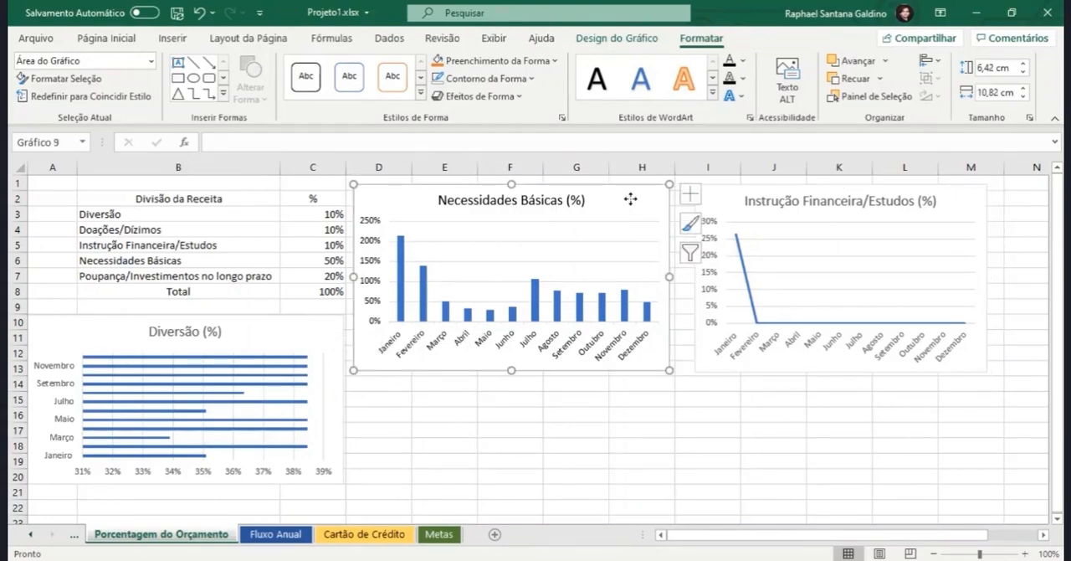
{"action": "left_click", "coordinate": [610, 40]}
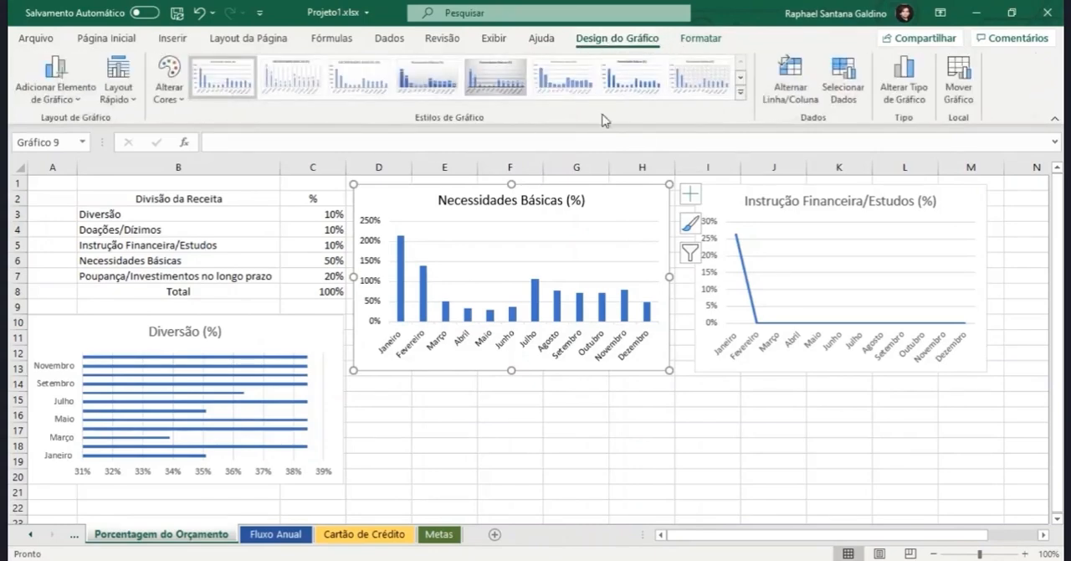
{"action": "left_click", "coordinate": [741, 96]}
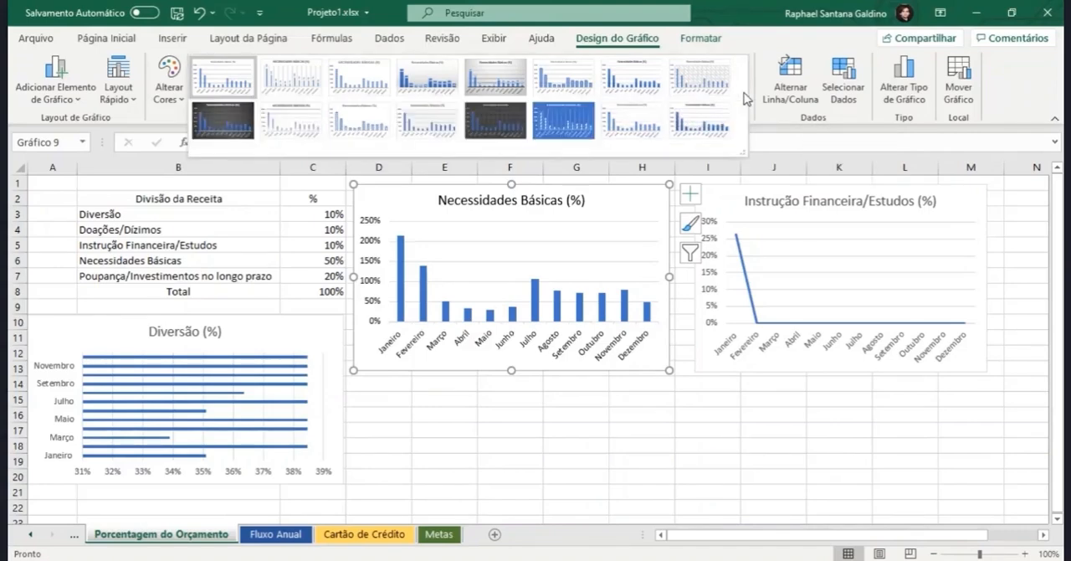
{"action": "left_click", "coordinate": [210, 128]}
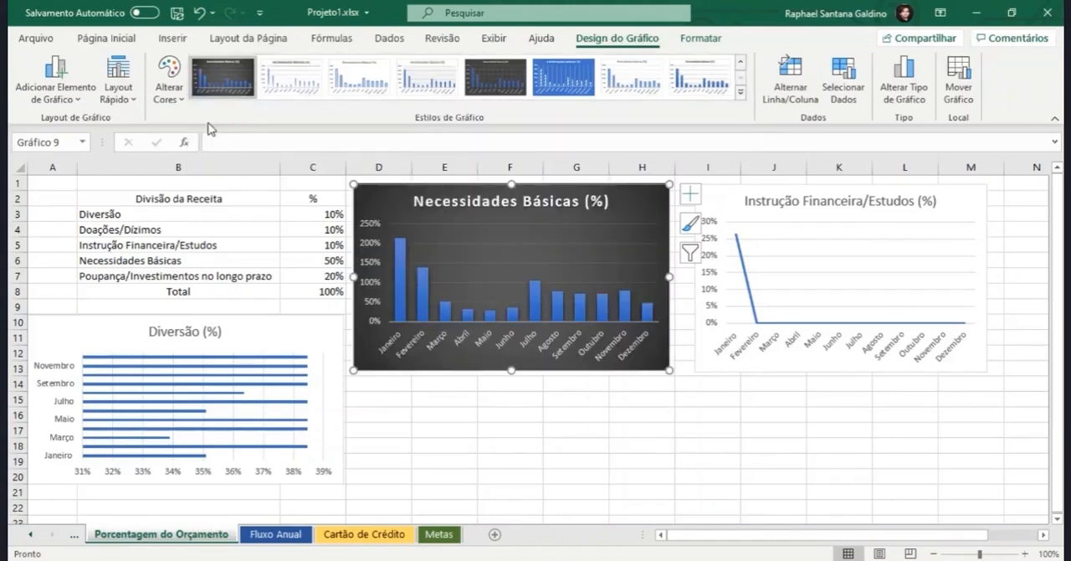
{"action": "left_click", "coordinate": [170, 92]}
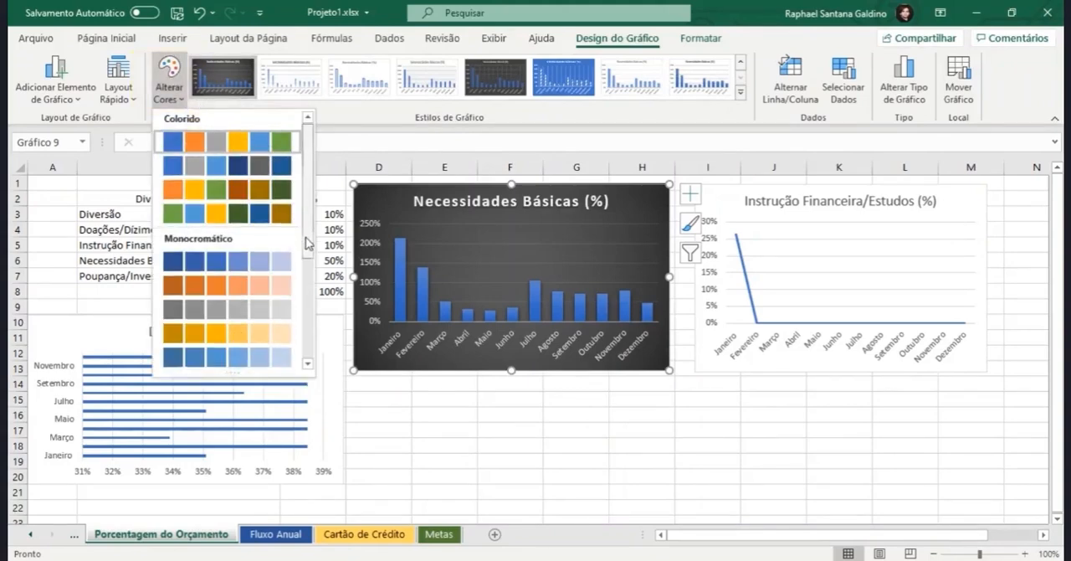
{"action": "left_click_drag", "start_coordinate": [306, 230], "coordinate": [318, 168]}
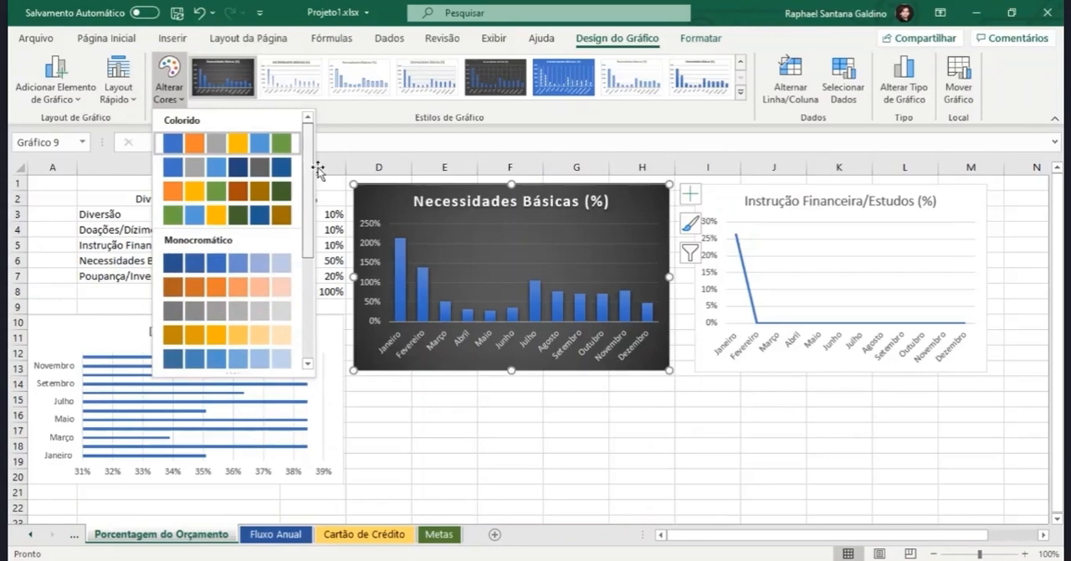
{"action": "left_click", "coordinate": [175, 101]}
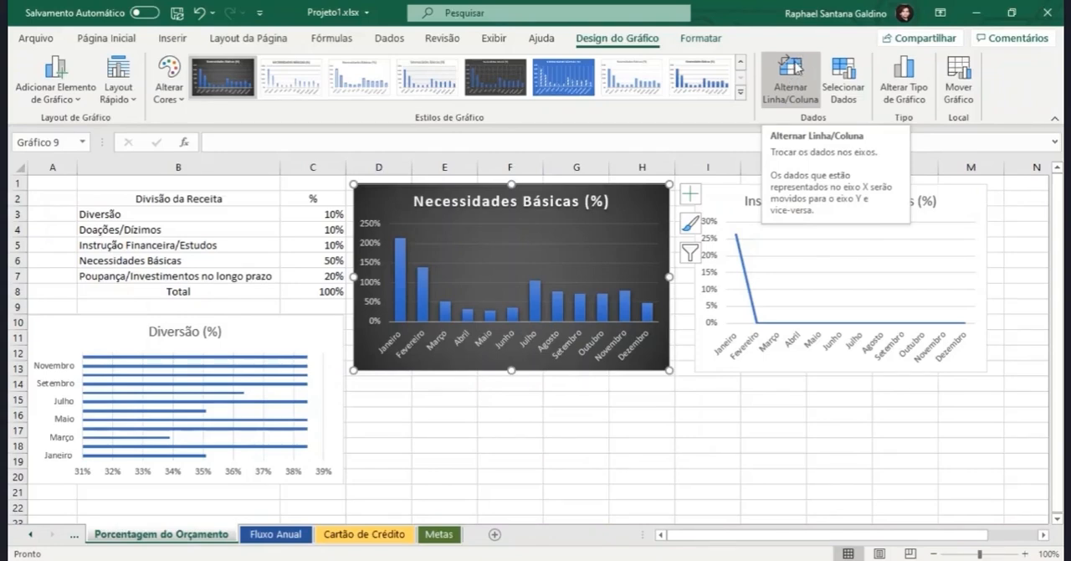
Step: Swap the rows and columns of the Necessidades Básicas (%) chart, and swap them back in its data source settings
{"action": "left_click", "coordinate": [795, 66]}
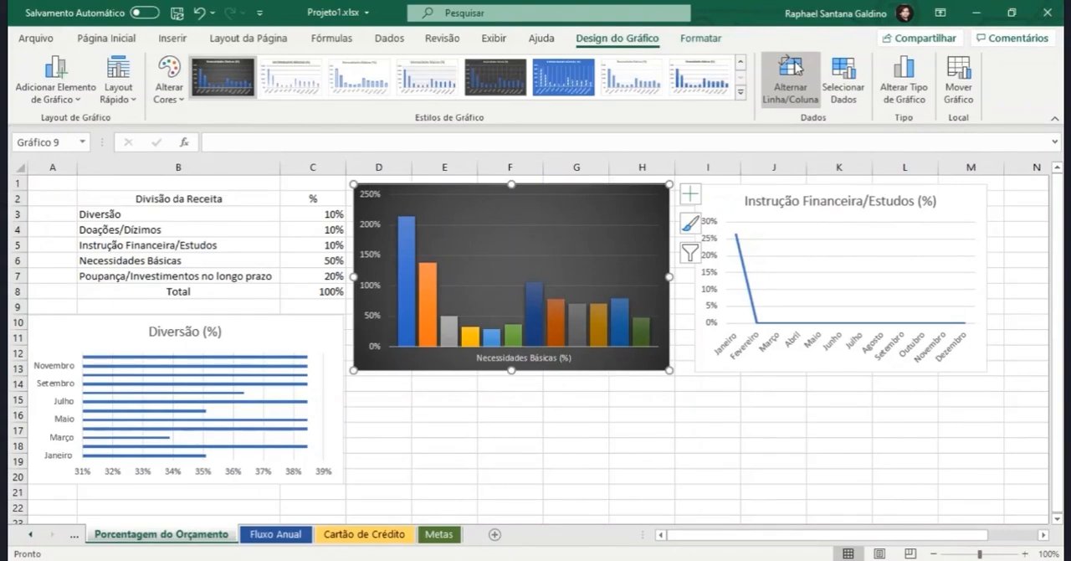
{"action": "left_click", "coordinate": [834, 82]}
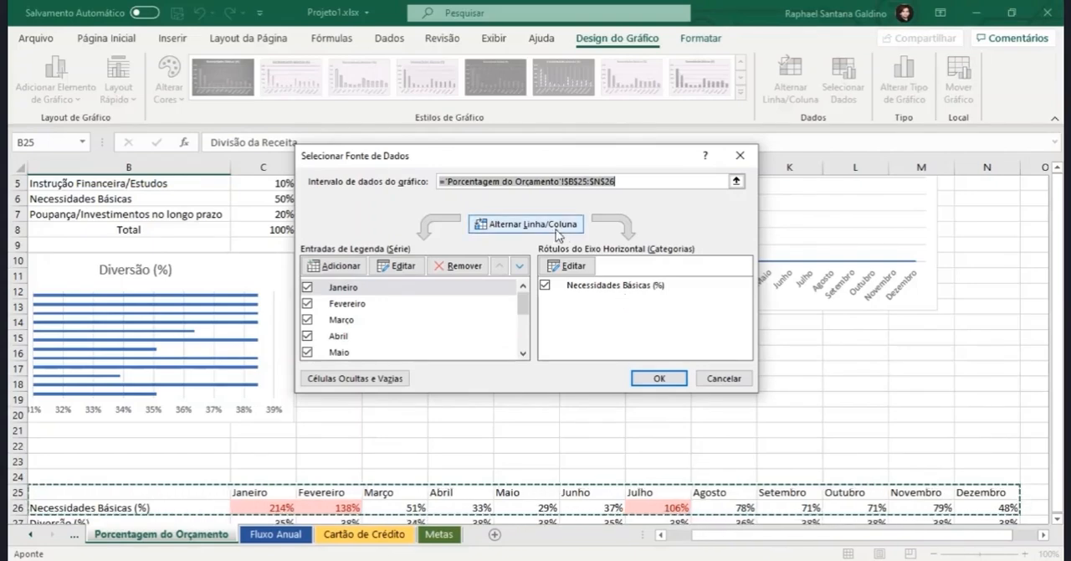
{"action": "left_click", "coordinate": [553, 230]}
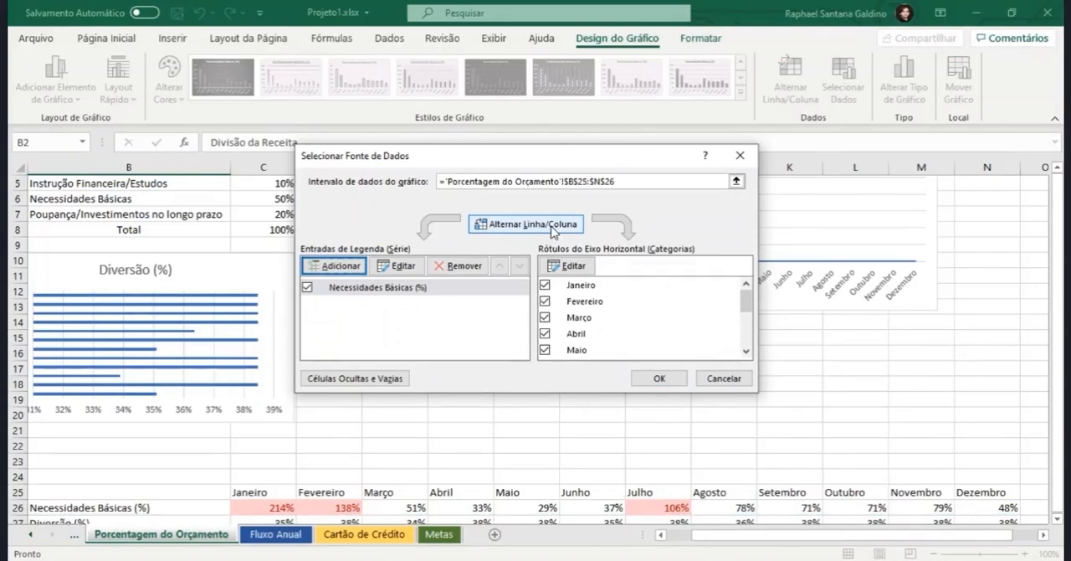
{"action": "left_click_drag", "start_coordinate": [509, 159], "coordinate": [529, 343]}
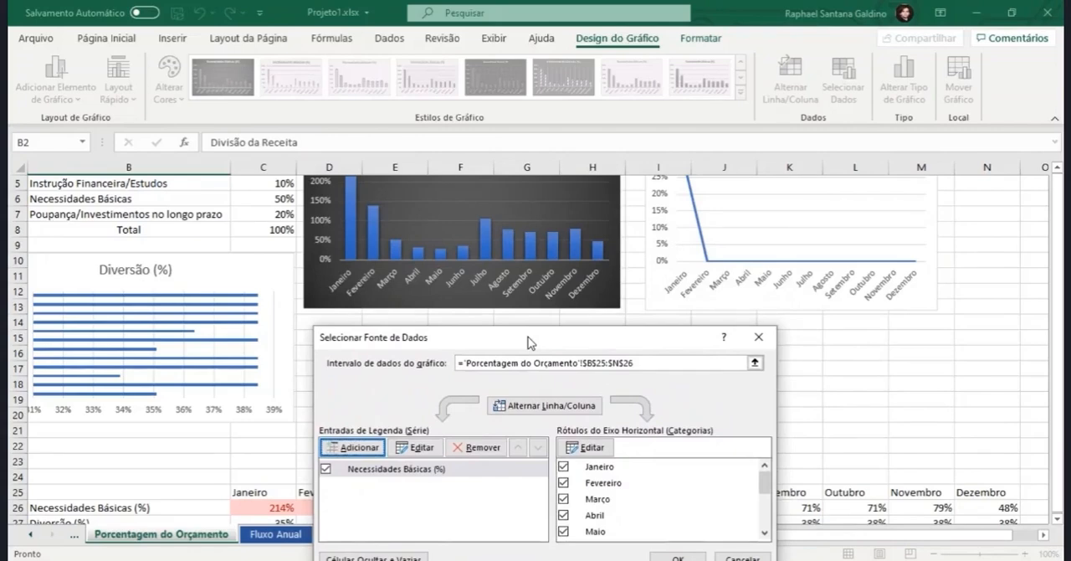
{"action": "left_click", "coordinate": [678, 557]}
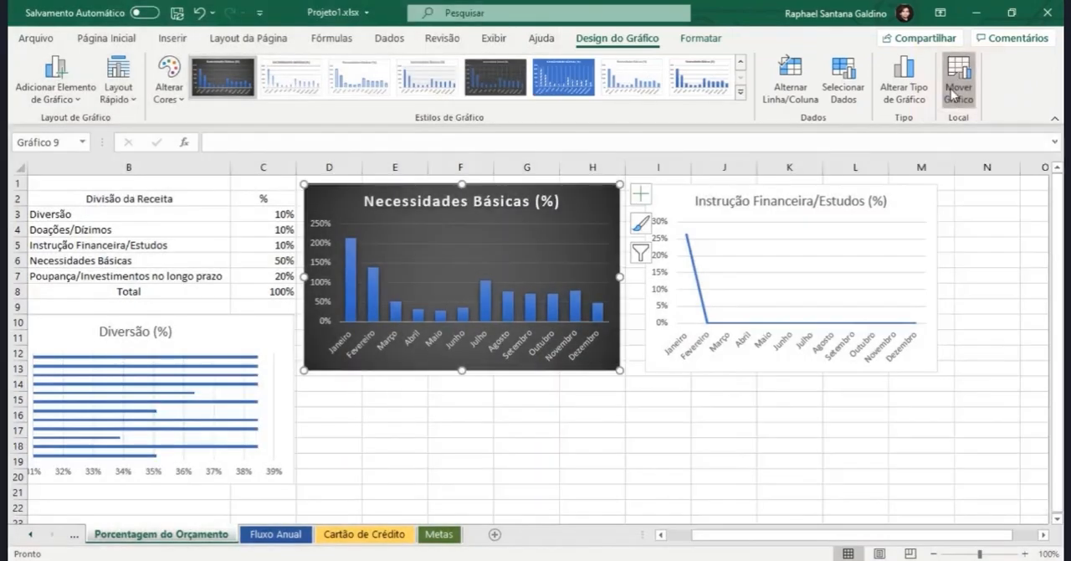
Step: Move the Necessidades Básicas (%) chart to a new sheet named Gráfico - Necessidade
{"action": "left_click", "coordinate": [954, 94]}
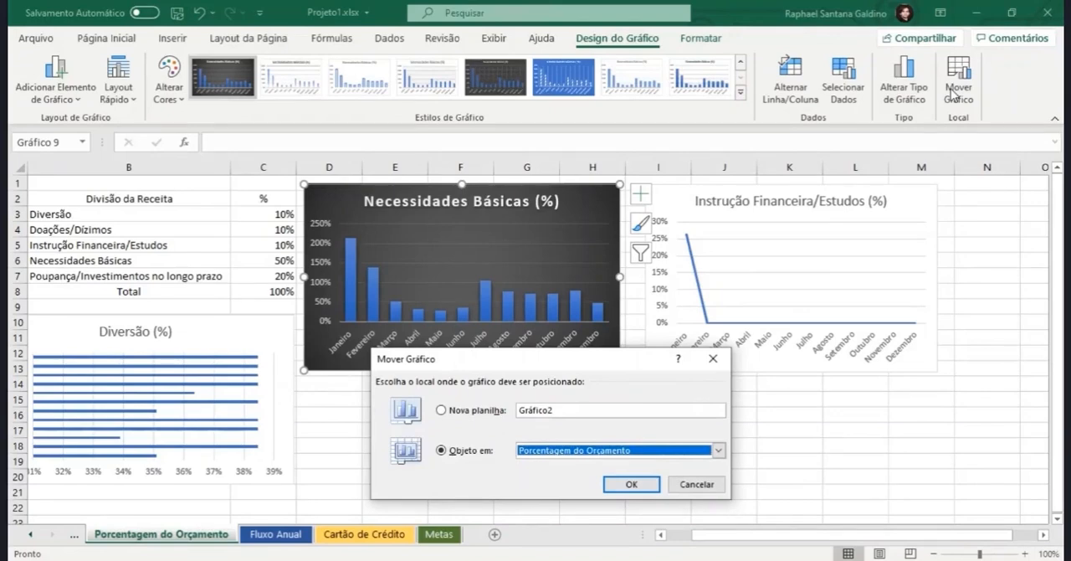
{"action": "left_click", "coordinate": [600, 408]}
{"action": "key", "text": "BackSpace"}
{"action": "type", "text": "- "}
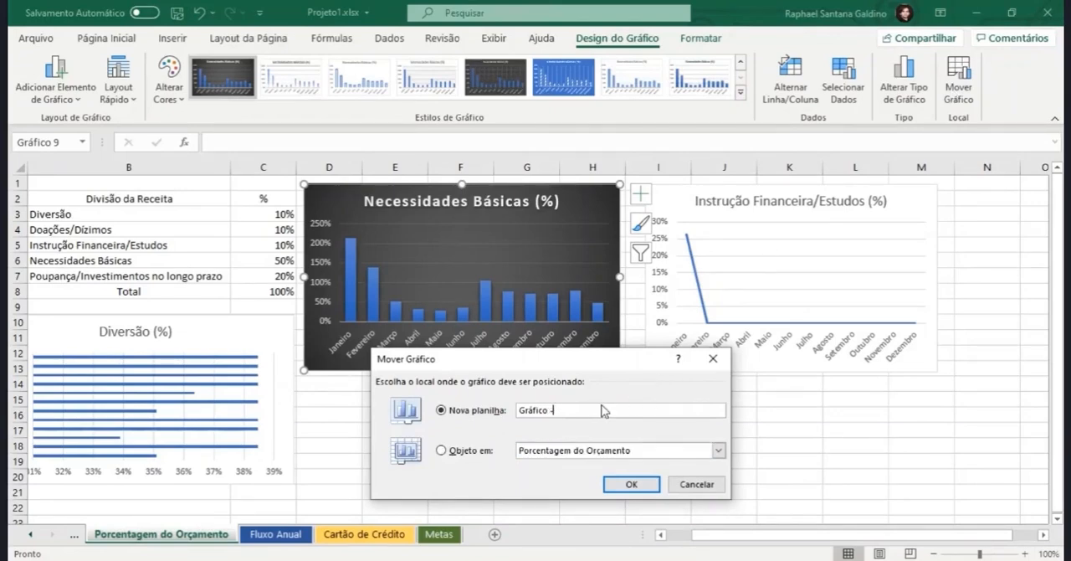
{"action": "type", "text": "Necessidade"}
{"action": "left_click", "coordinate": [629, 485]}
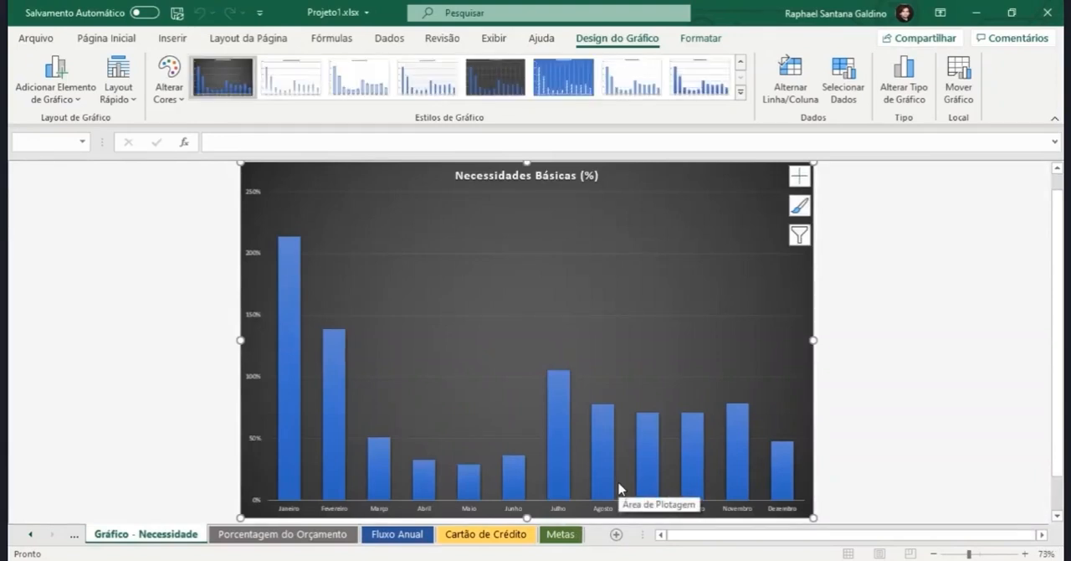
Step: Delete the Gráfico - Necessidade sheet together with its chart
{"action": "right_click", "coordinate": [169, 533]}
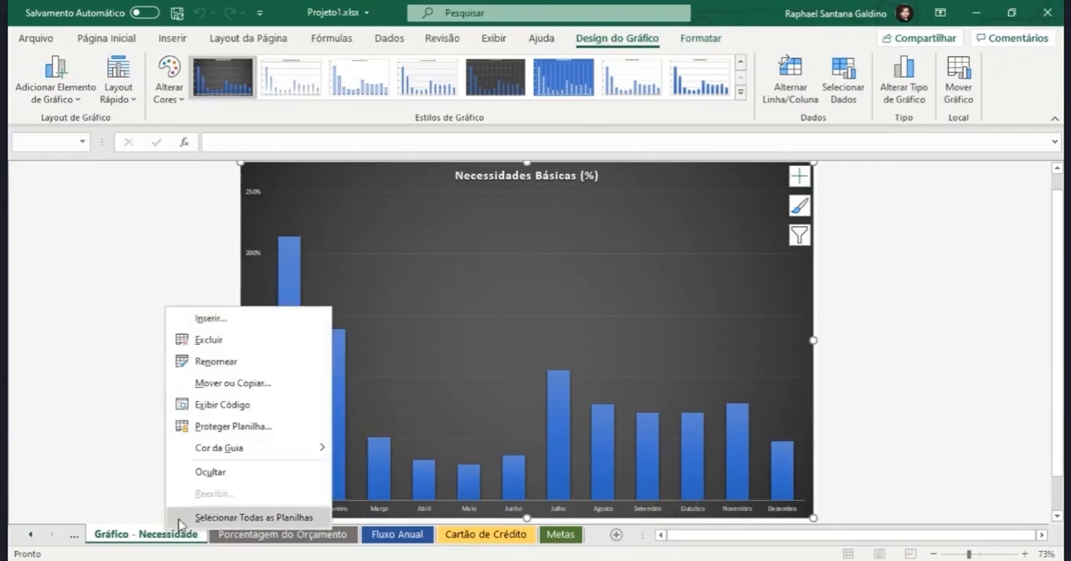
{"action": "left_click", "coordinate": [211, 339]}
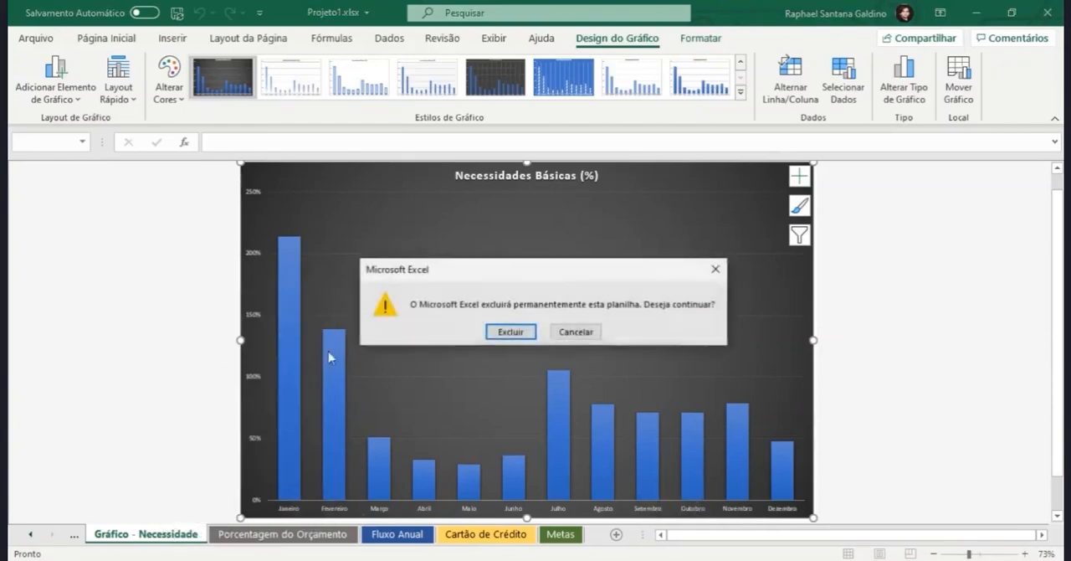
{"action": "left_click", "coordinate": [490, 333]}
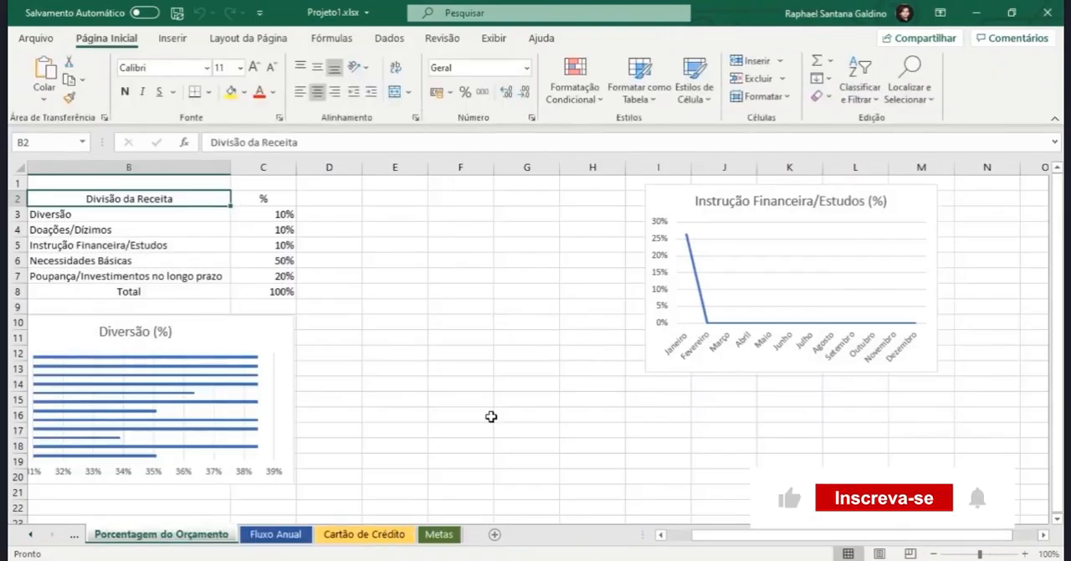
Step: Create a default column chart from the month headers and Necessidades Básicas (%) row in B25:N26
{"action": "scroll", "coordinate": [492, 416], "scroll_direction": "down", "scroll_amount": 1}
{"action": "left_click_drag", "start_coordinate": [145, 414], "coordinate": [973, 427]}
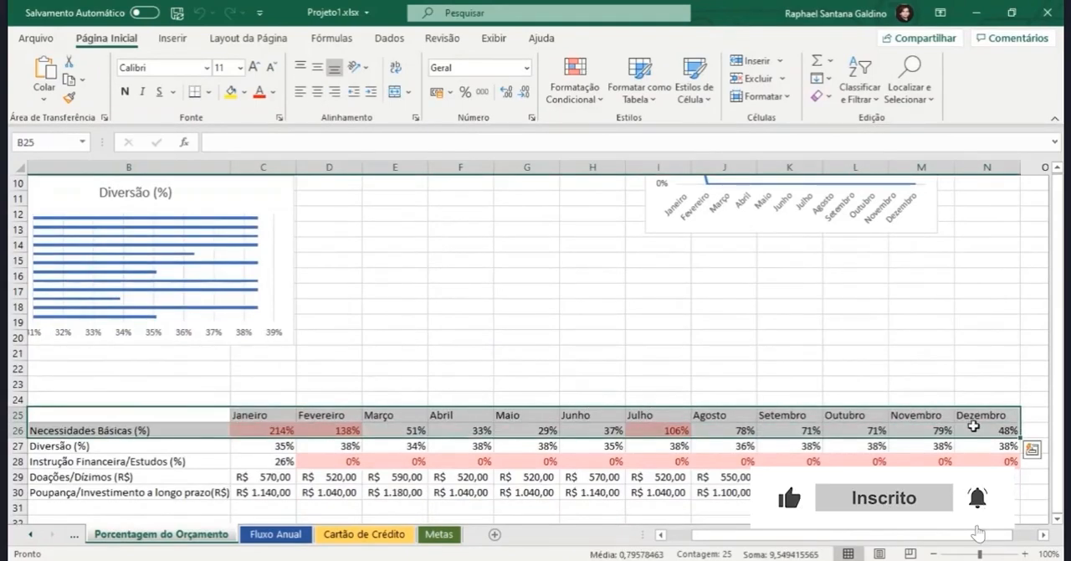
{"action": "key", "text": "alt+F1"}
Step: Place the new chart between the Divisão da Receita table and the Instrução Financeira/Estudos (%) chart, shrinking it to about 5,99 × 10,98 cm
{"action": "scroll", "coordinate": [597, 361], "scroll_direction": "up", "scroll_amount": 3}
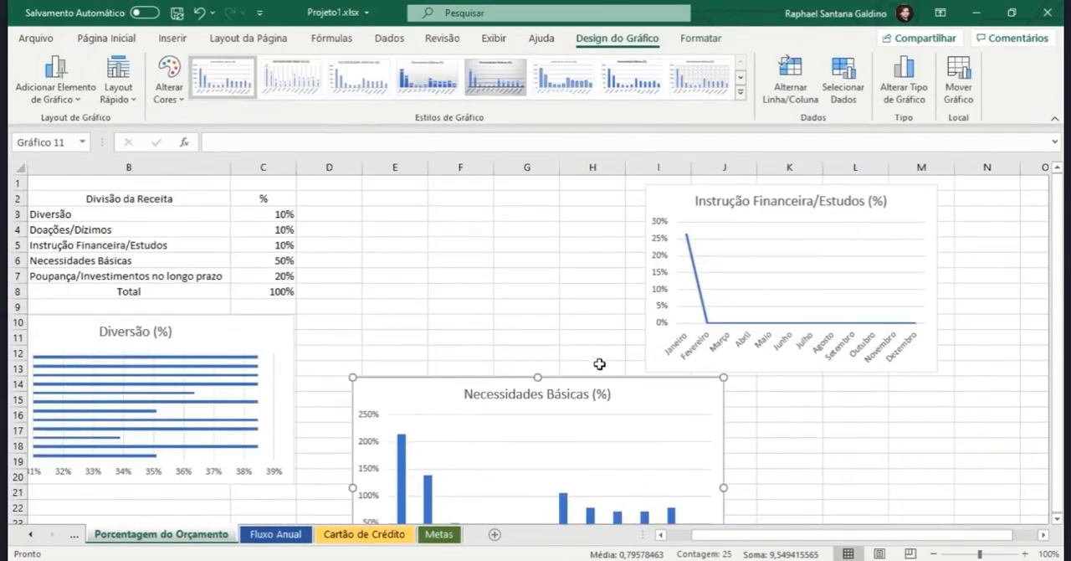
{"action": "left_click_drag", "start_coordinate": [615, 382], "coordinate": [561, 215]}
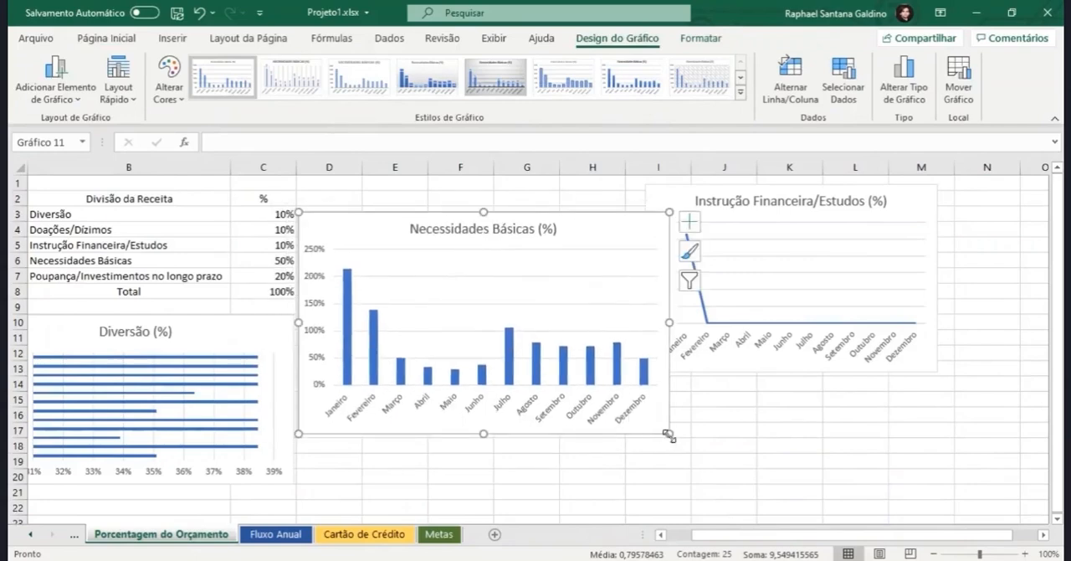
{"action": "left_click_drag", "start_coordinate": [632, 400], "coordinate": [633, 400]}
{"action": "mouse_move", "coordinate": [566, 230]}
{"action": "left_mouse_down"}
{"action": "mouse_move", "coordinate": [576, 199]}
{"action": "mouse_move", "coordinate": [581, 216]}
{"action": "left_mouse_up"}
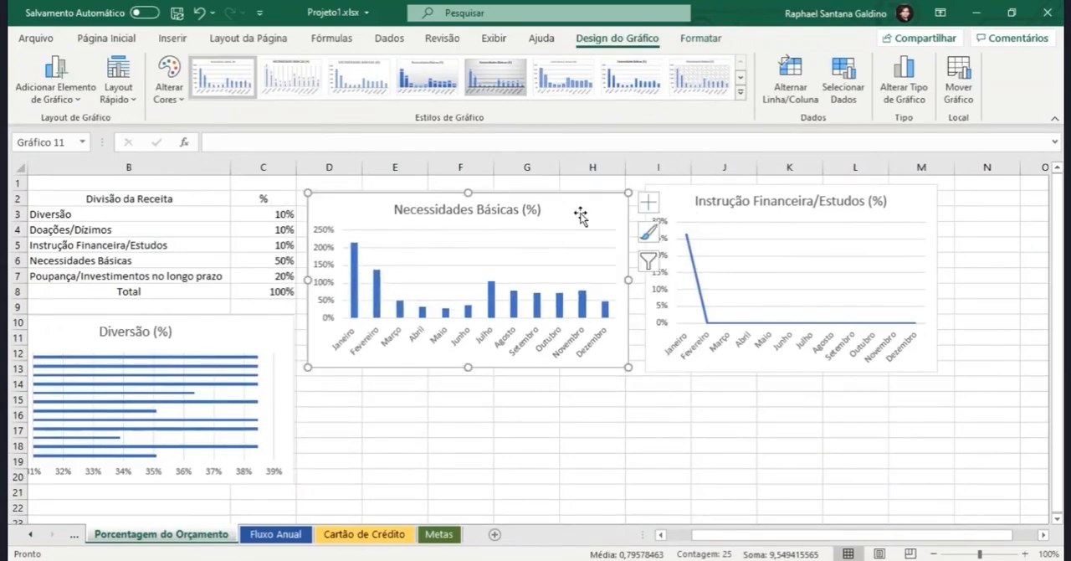
Step: Move the Necessidades Básicas (%) chart as an object into the Fluxo Anual sheet
{"action": "left_click", "coordinate": [958, 88]}
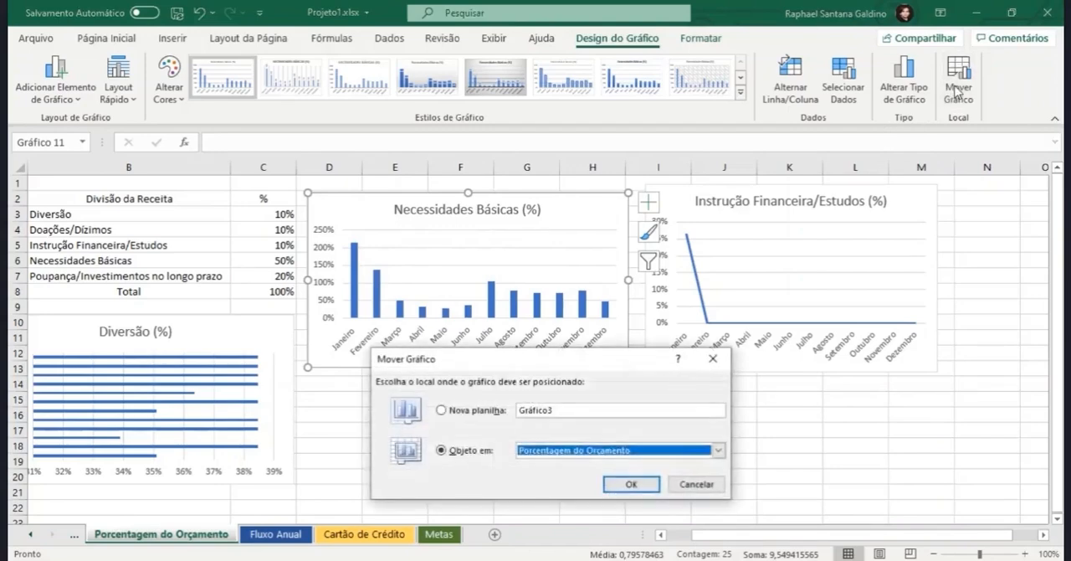
{"action": "left_click", "coordinate": [718, 451]}
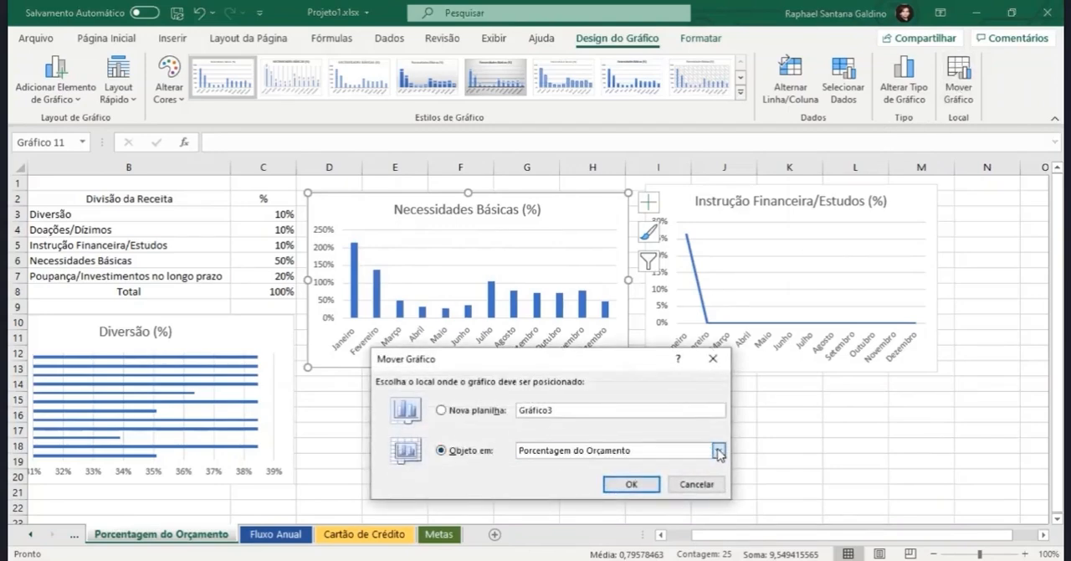
{"action": "left_click", "coordinate": [569, 484]}
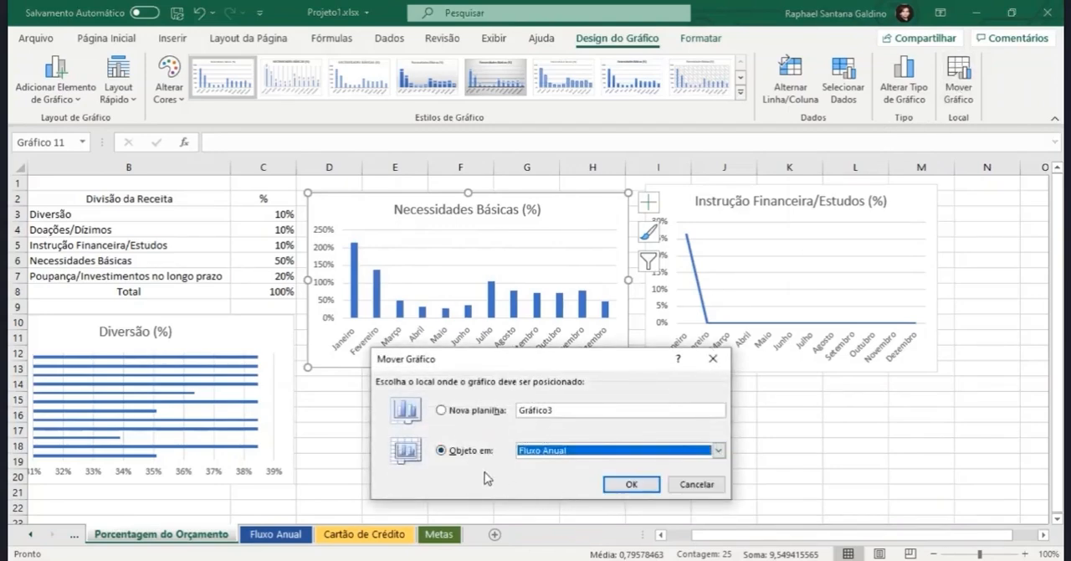
{"action": "left_click", "coordinate": [624, 485]}
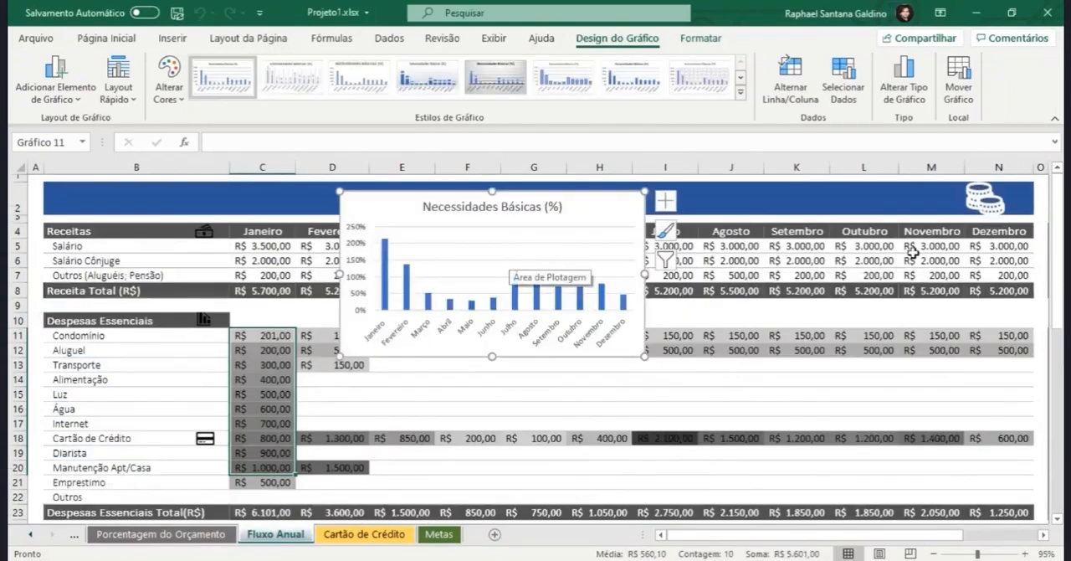
Step: Return the Necessidades Básicas (%) chart to the Porcentagem do Orçamento sheet and nudge it slightly toward the Instrução Financeira/Estudos (%) chart
{"action": "left_click", "coordinate": [959, 80]}
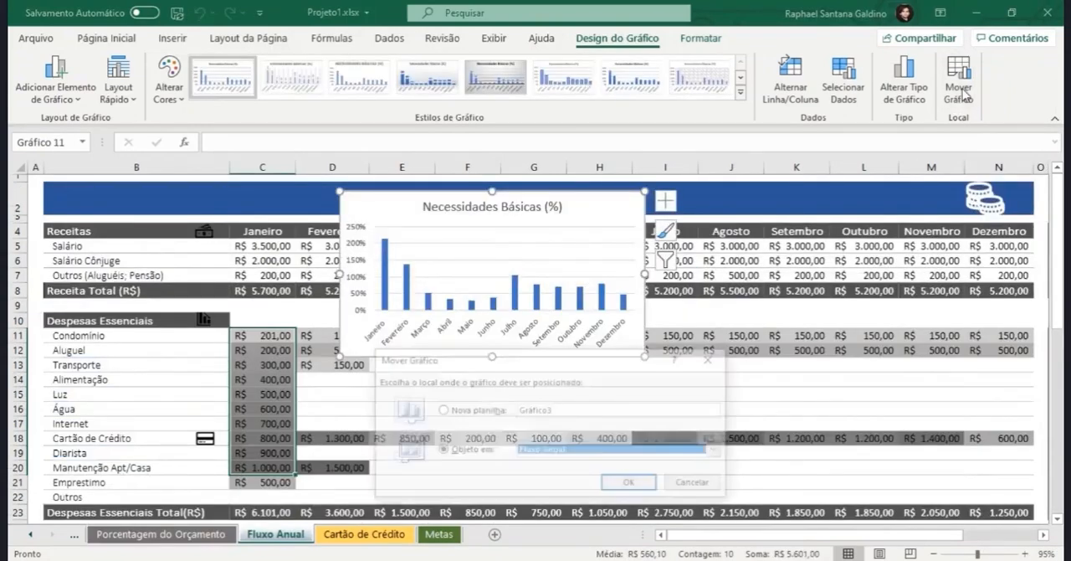
{"action": "left_click", "coordinate": [718, 451]}
{"action": "left_click", "coordinate": [599, 474]}
{"action": "left_click", "coordinate": [631, 484]}
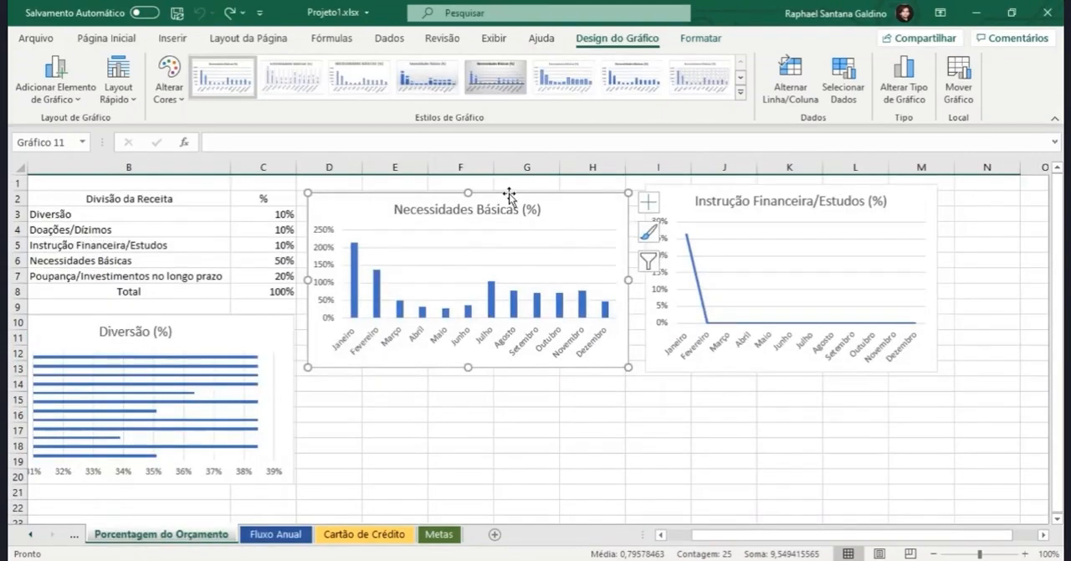
{"action": "left_click_drag", "start_coordinate": [510, 195], "coordinate": [516, 198]}
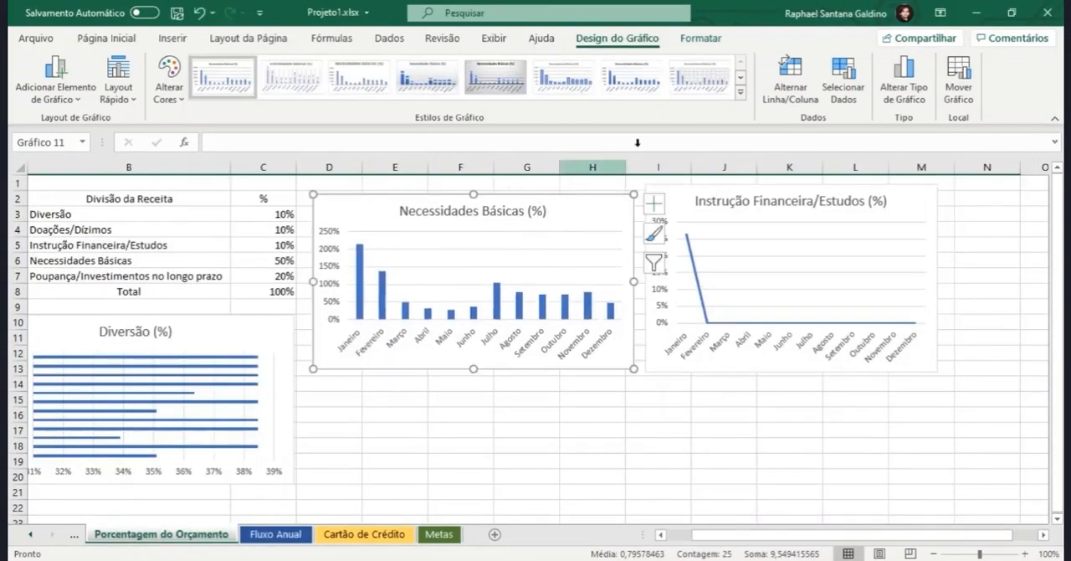
Step: Try an orange-outlined WordArt style on the Necessidades Básicas (%) chart's text, and settle on black fill with shadow
{"action": "left_click", "coordinate": [705, 39]}
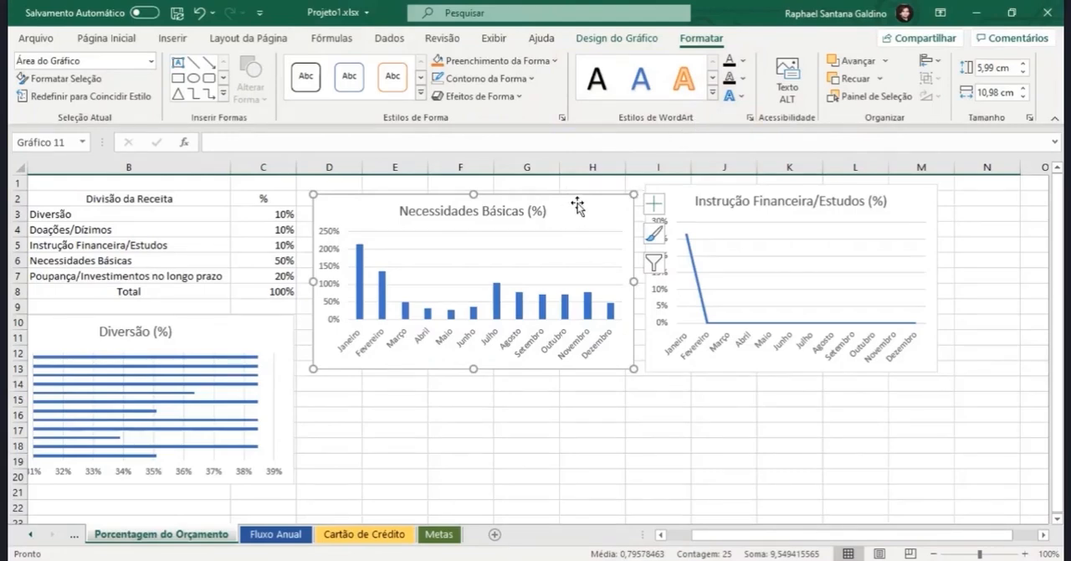
{"action": "left_click", "coordinate": [597, 81]}
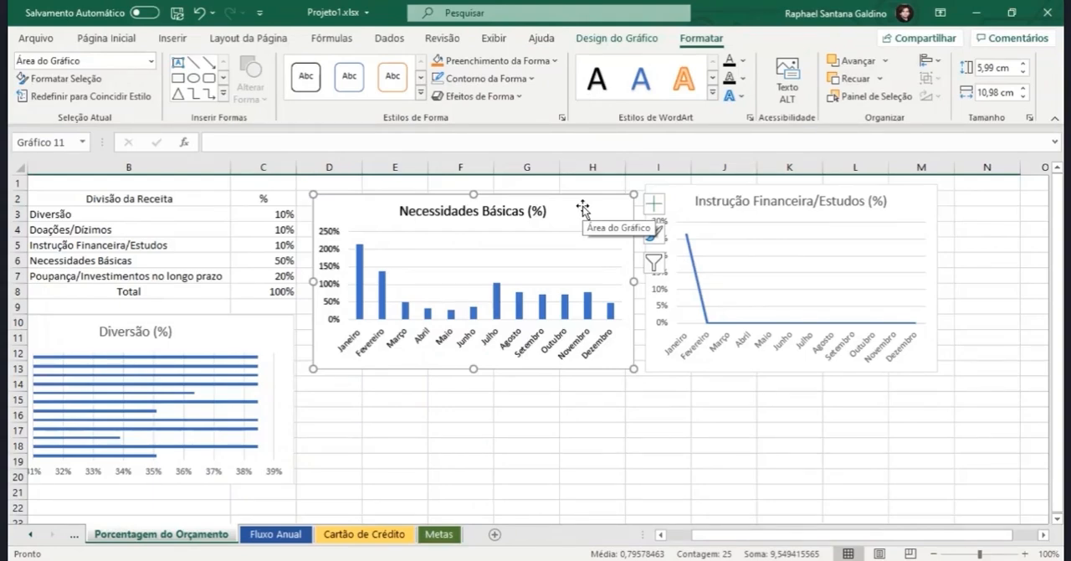
{"action": "left_click", "coordinate": [712, 95]}
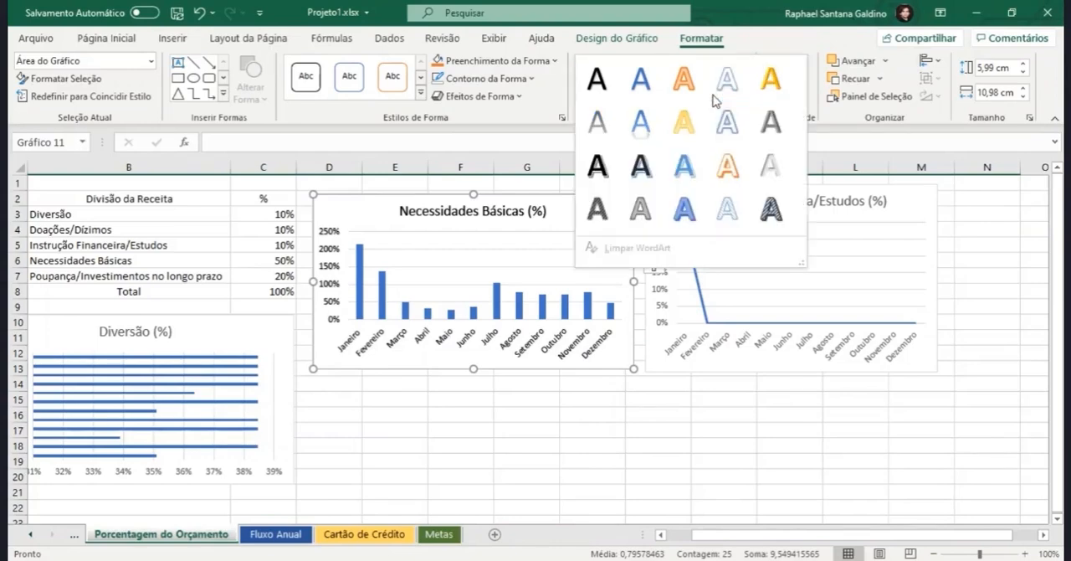
{"action": "left_click", "coordinate": [721, 168]}
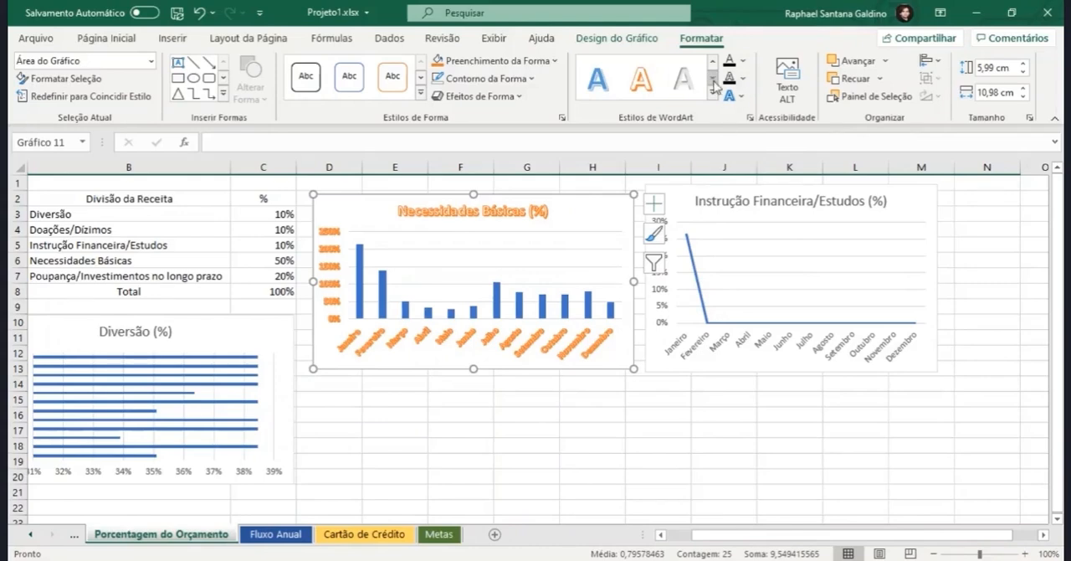
{"action": "left_click", "coordinate": [712, 95]}
{"action": "left_click", "coordinate": [611, 82]}
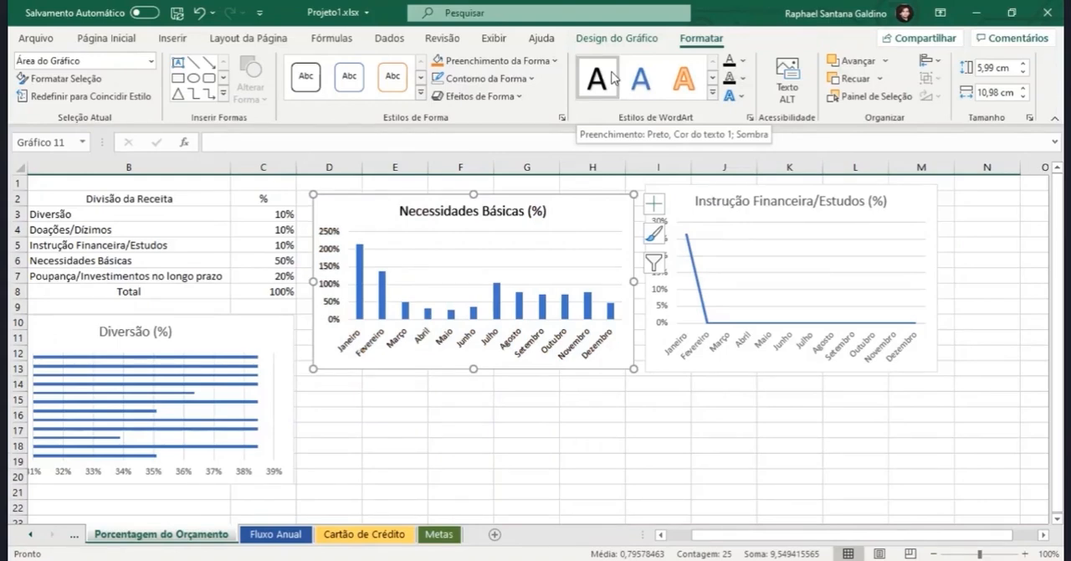
Step: Set the text fill of the Necessidades Básicas (%) chart to a gray theme shade
{"action": "left_click", "coordinate": [743, 61]}
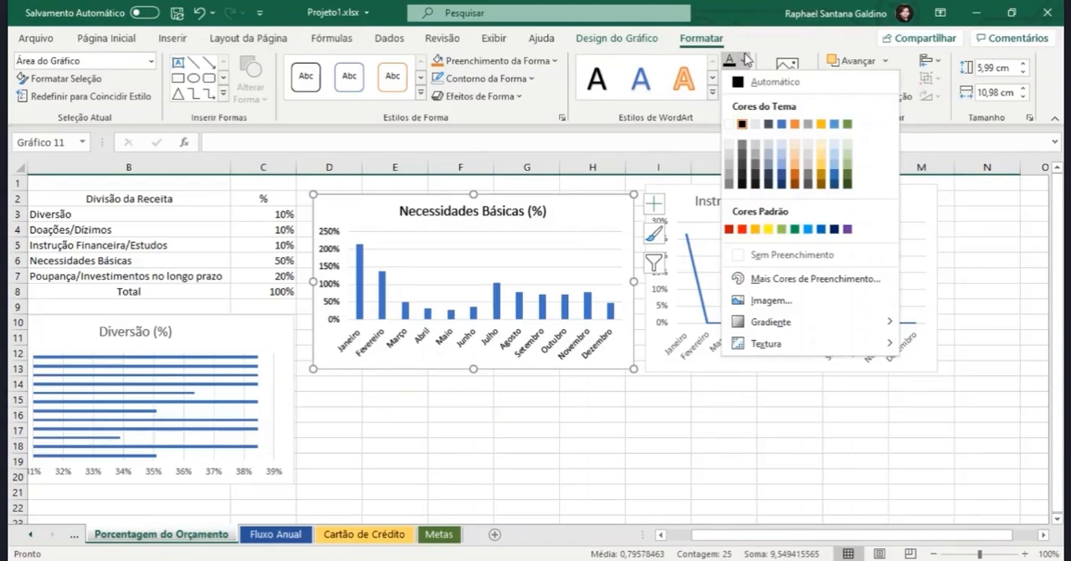
{"action": "left_click", "coordinate": [757, 159]}
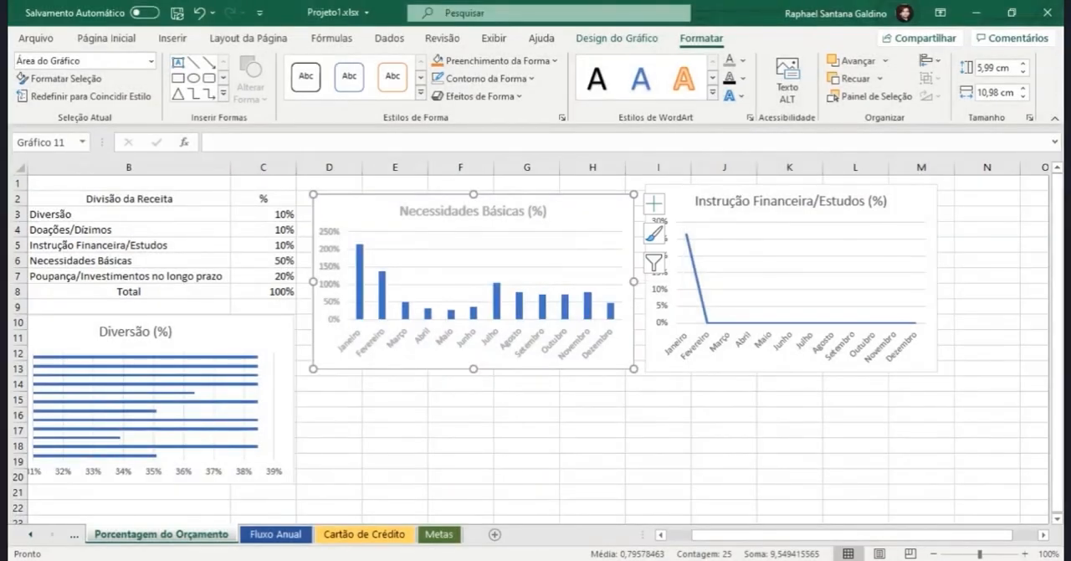
Step: Open the chart elements list and review the element categories offered under Adicionar Elemento de Gráfico, including the axis title options
{"action": "left_click", "coordinate": [655, 218]}
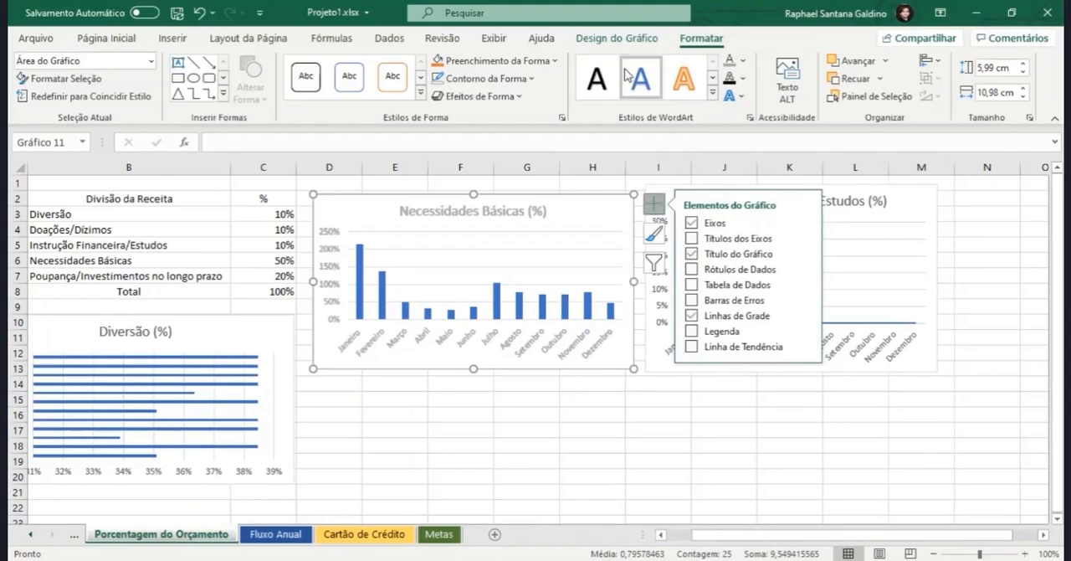
{"action": "left_click", "coordinate": [619, 39]}
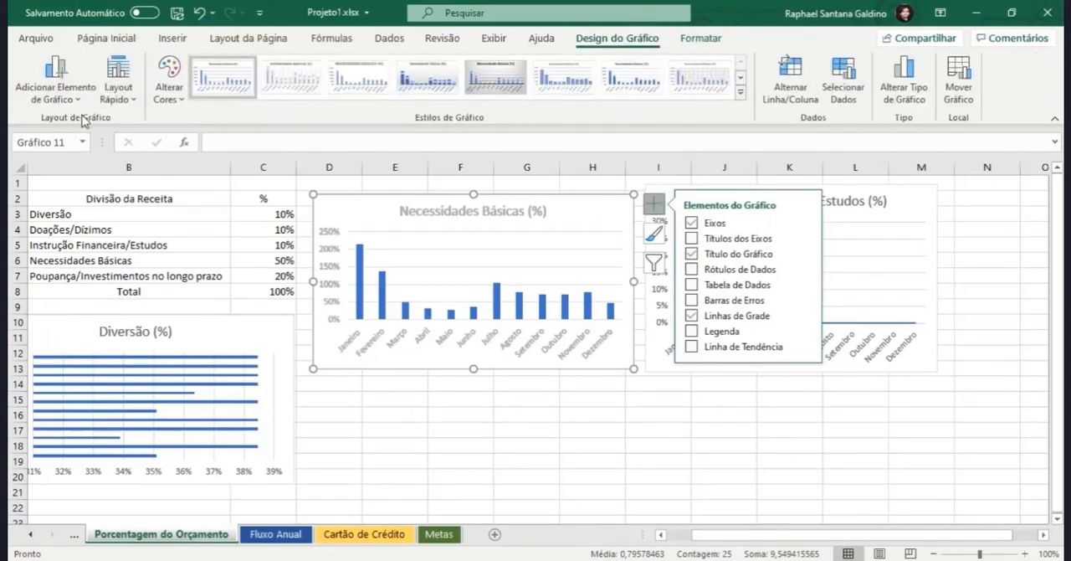
{"action": "left_click", "coordinate": [55, 83]}
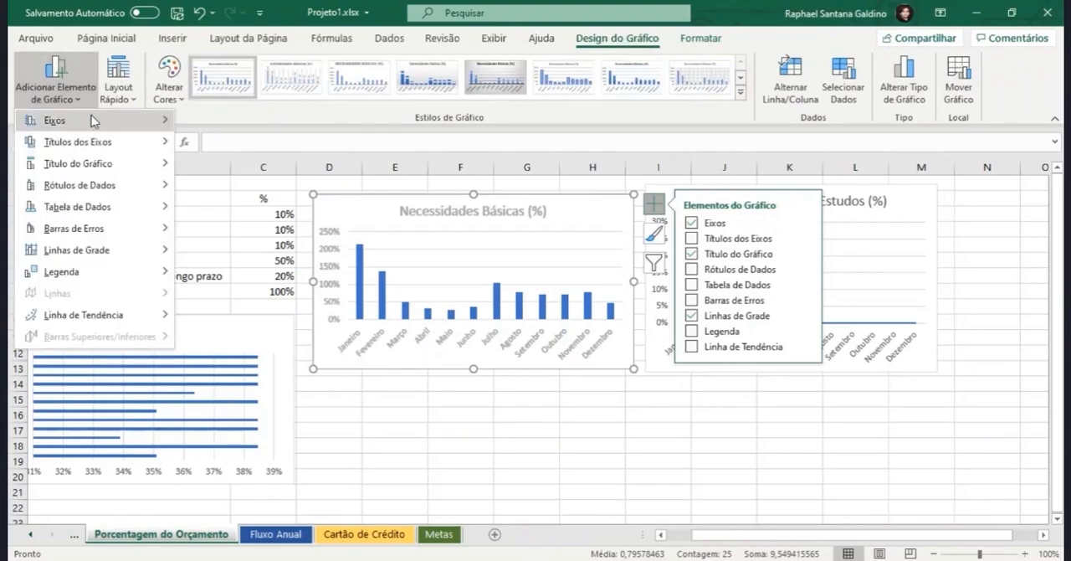
{"action": "mouse_move", "coordinate": [92, 124]}
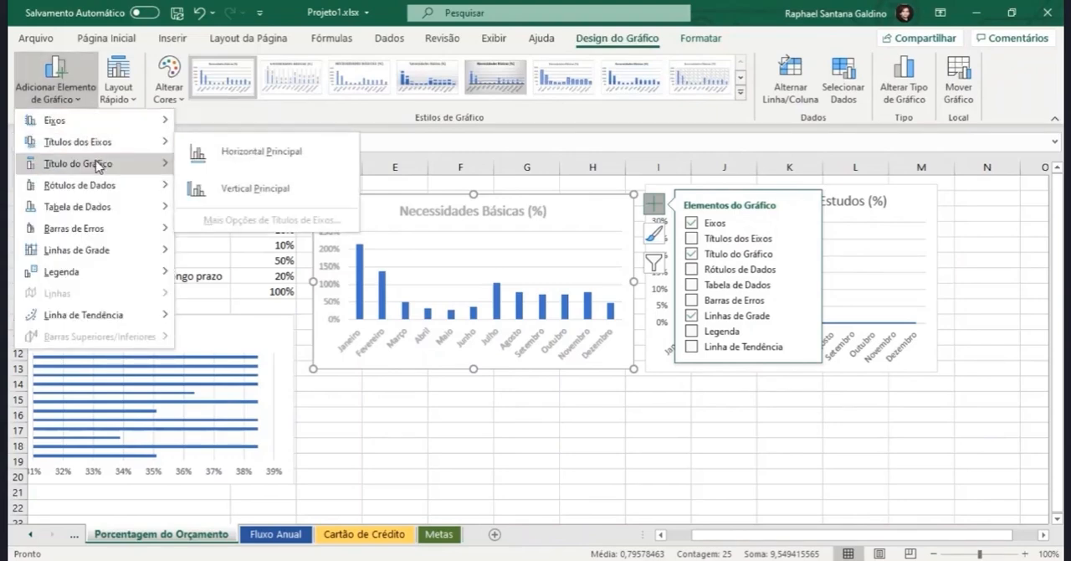
{"action": "mouse_move", "coordinate": [101, 172]}
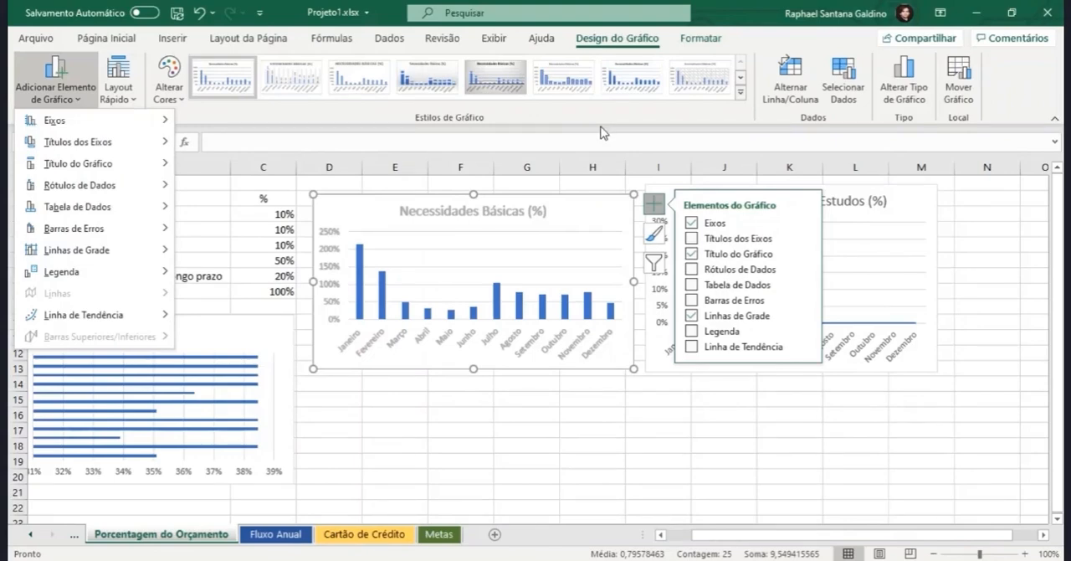
Step: Try hiding both axes of the Necessidades Básicas (%) chart twice, restoring them each time
{"action": "left_click", "coordinate": [692, 223]}
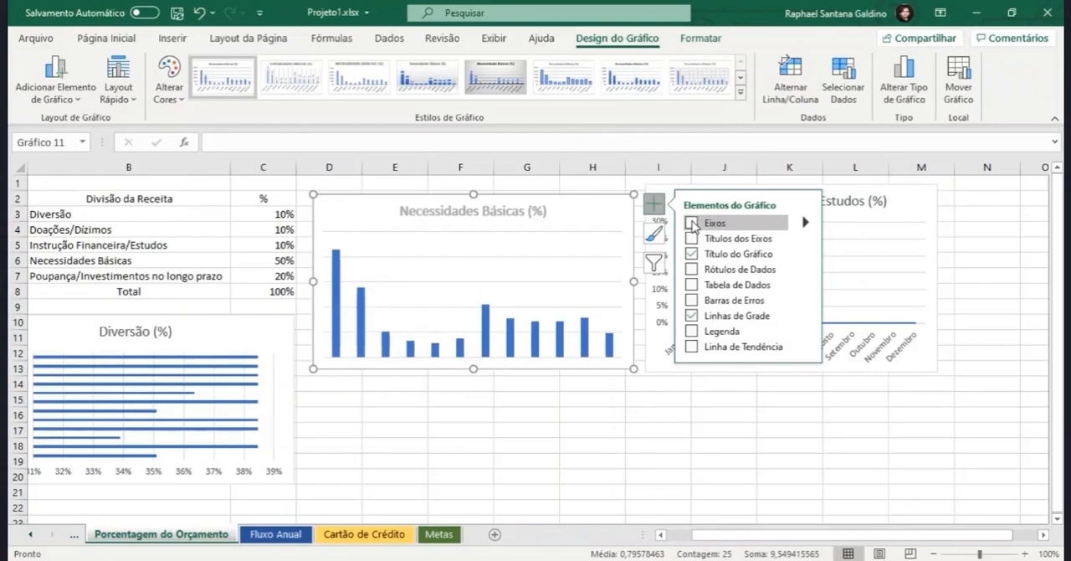
{"action": "left_click", "coordinate": [691, 223]}
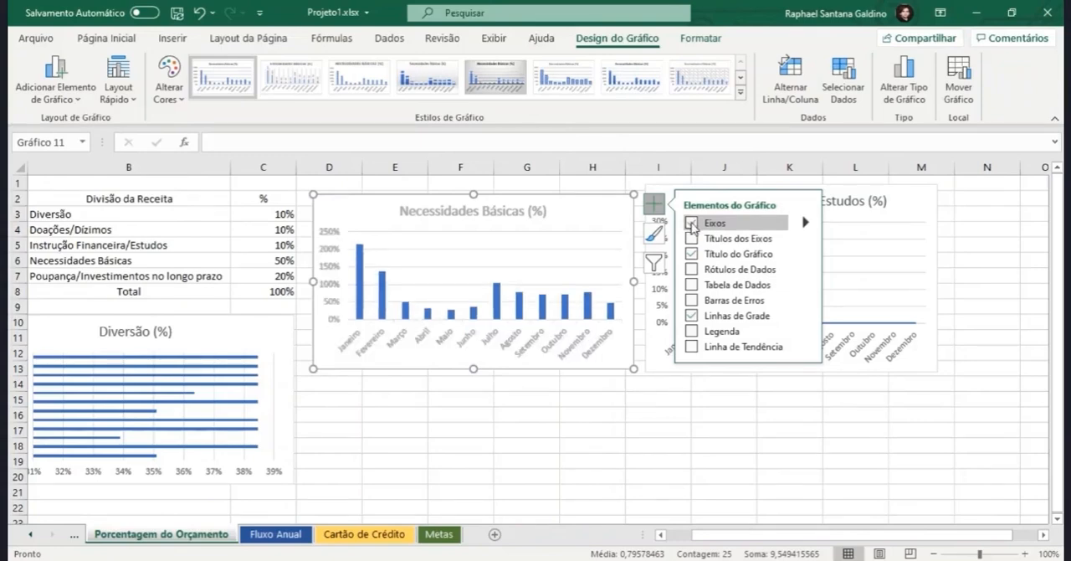
{"action": "left_click", "coordinate": [691, 222]}
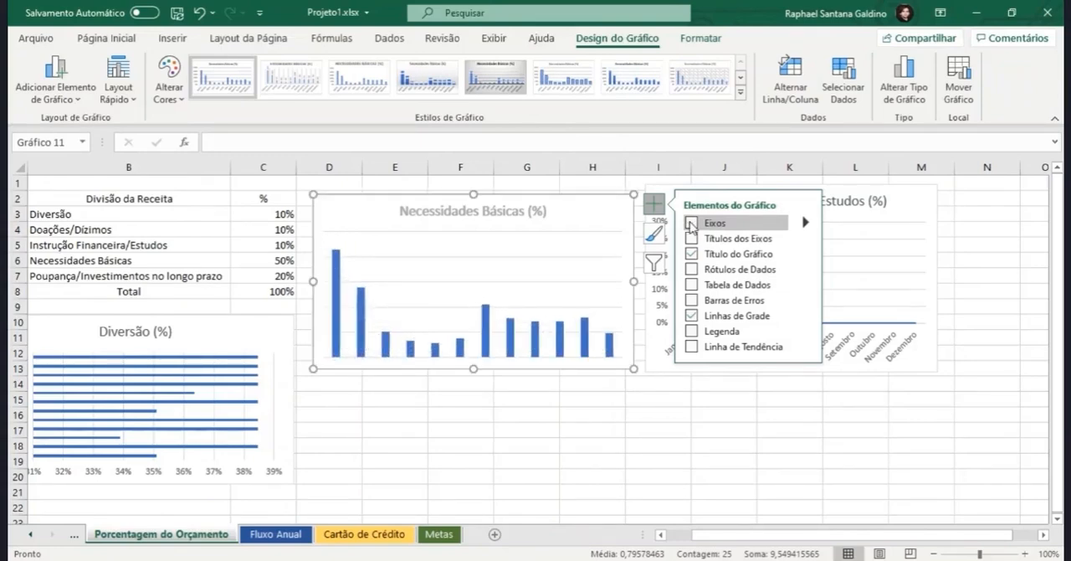
{"action": "left_click", "coordinate": [691, 223]}
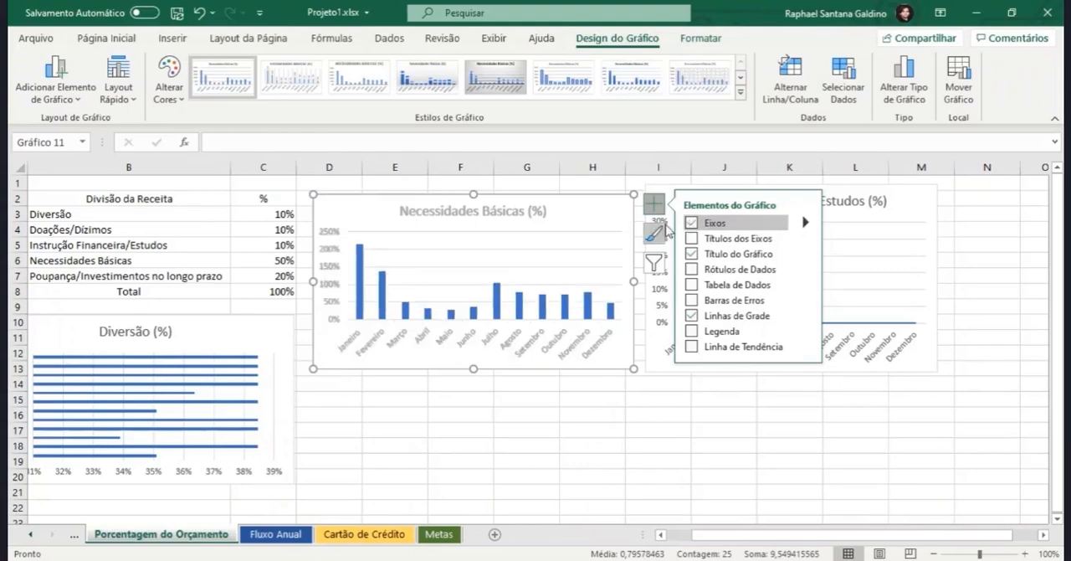
Step: Try hiding the primary vertical axis and the primary horizontal axis separately, restoring each one
{"action": "left_click", "coordinate": [805, 223]}
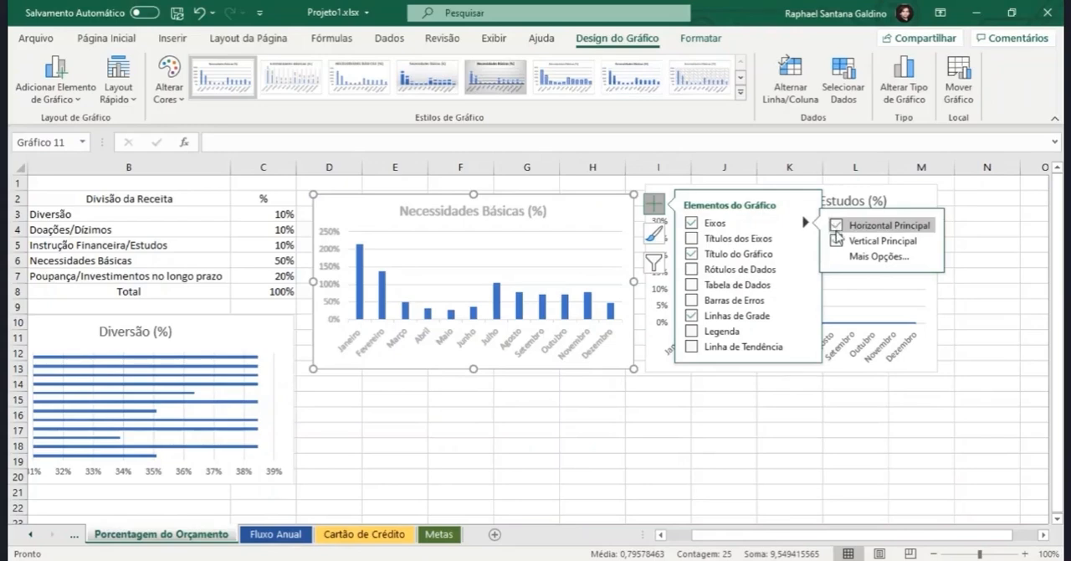
{"action": "left_click", "coordinate": [838, 240]}
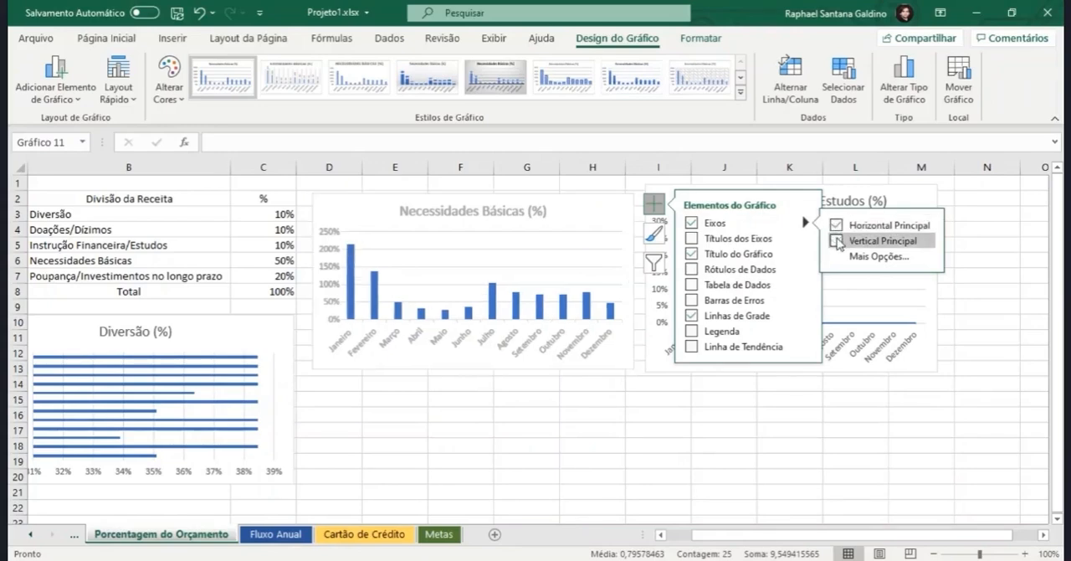
{"action": "left_click", "coordinate": [837, 241]}
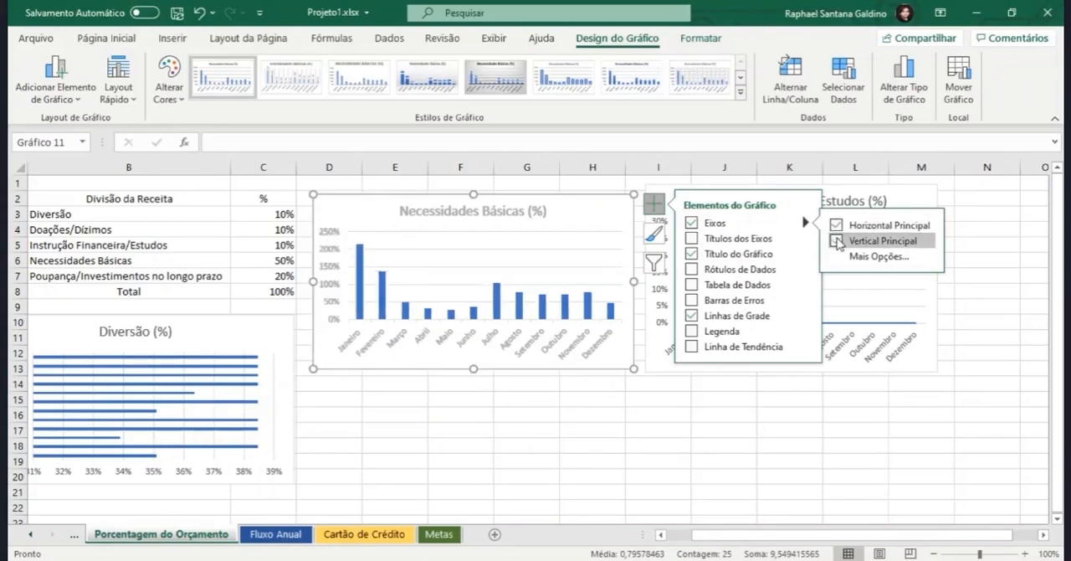
{"action": "left_click", "coordinate": [837, 225]}
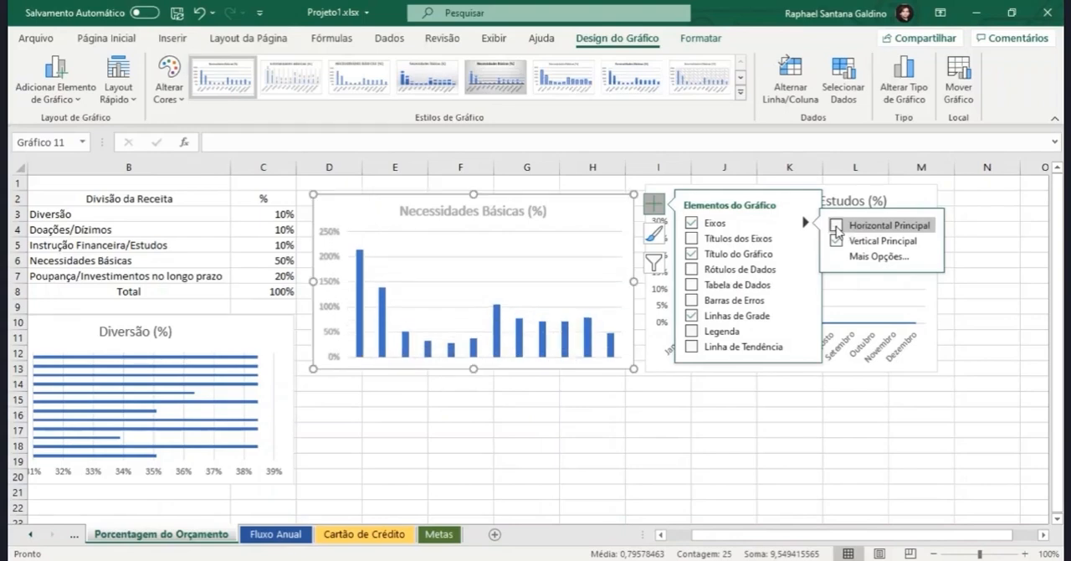
{"action": "left_click", "coordinate": [837, 226]}
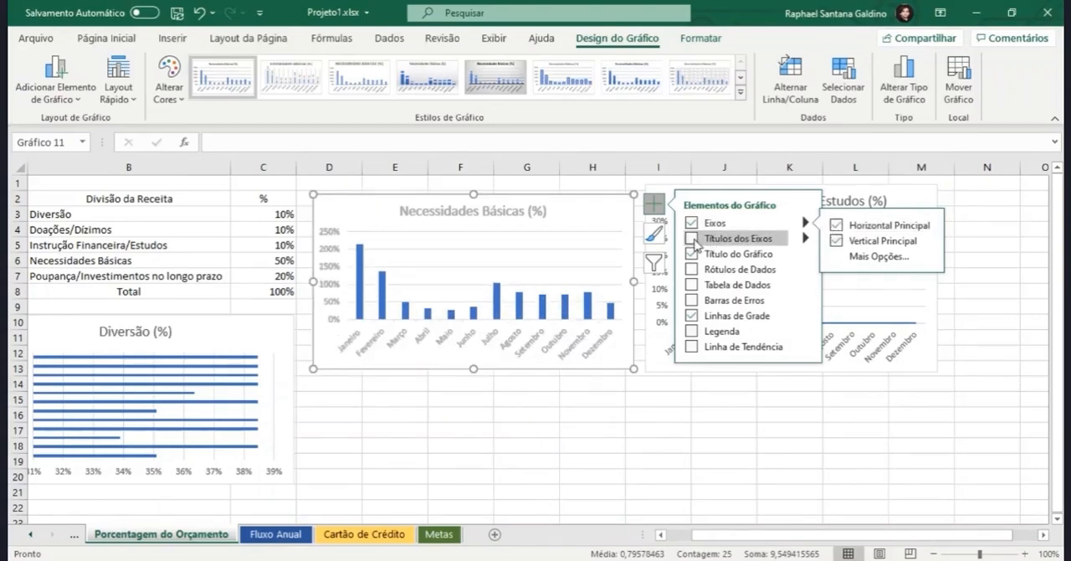
Step: Try switching the axis titles on and the chart title off, restore both, and view the chart title position options
{"action": "left_click", "coordinate": [692, 239]}
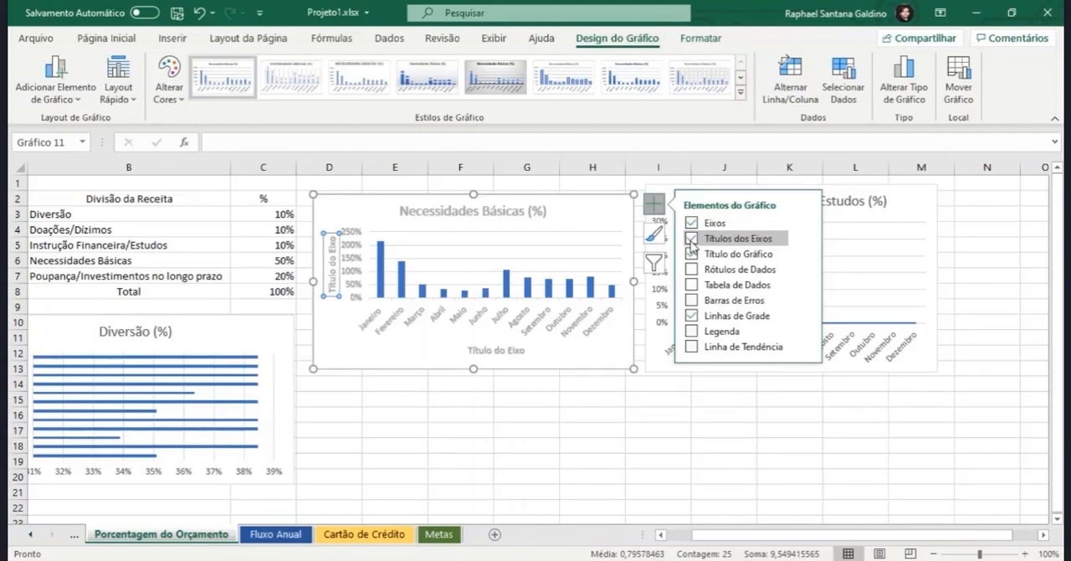
{"action": "left_click", "coordinate": [692, 242]}
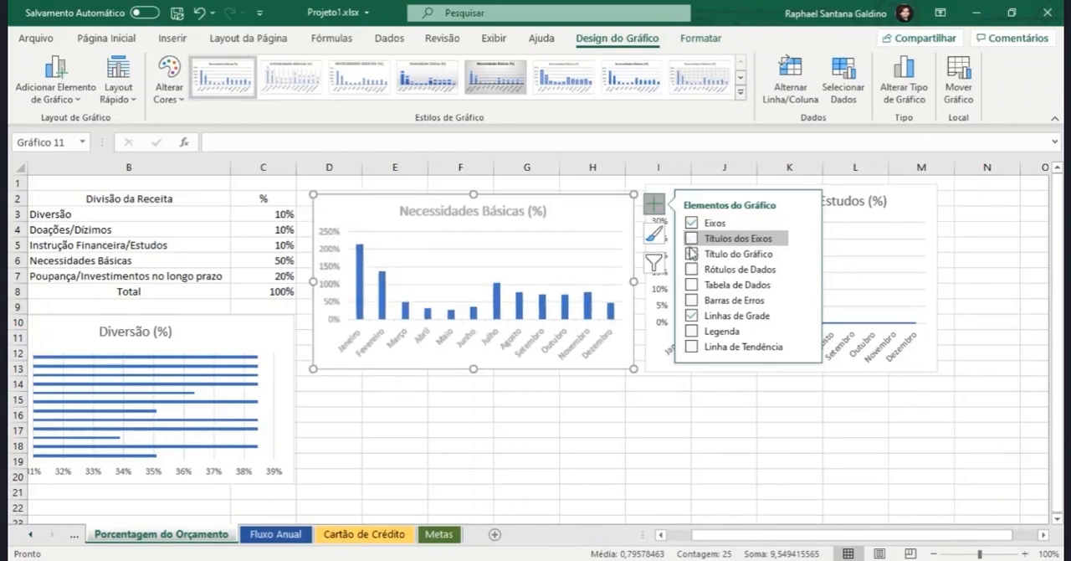
{"action": "left_click", "coordinate": [692, 254]}
{"action": "left_click", "coordinate": [692, 253]}
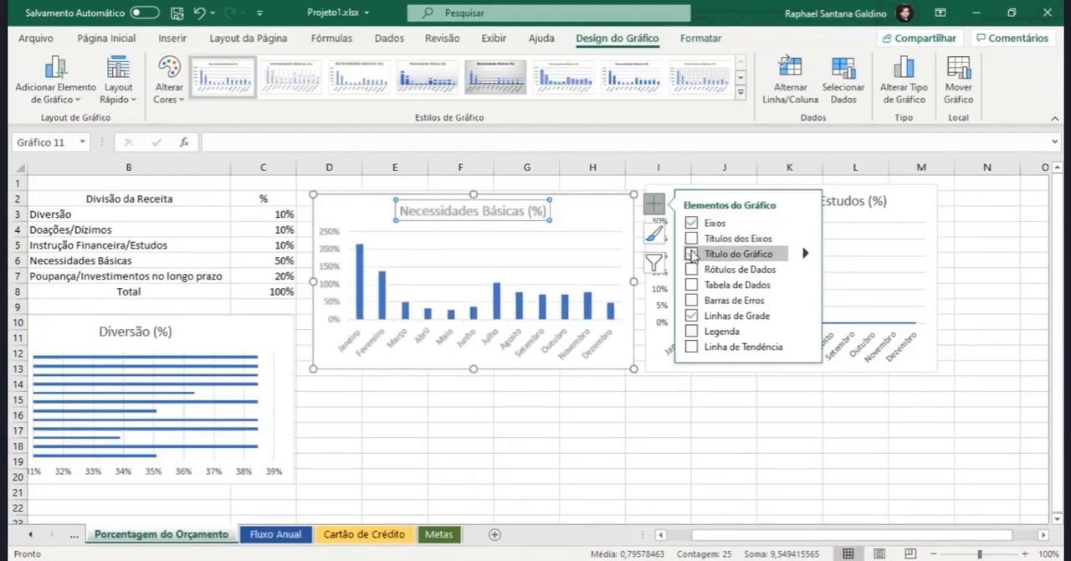
{"action": "left_click", "coordinate": [805, 254]}
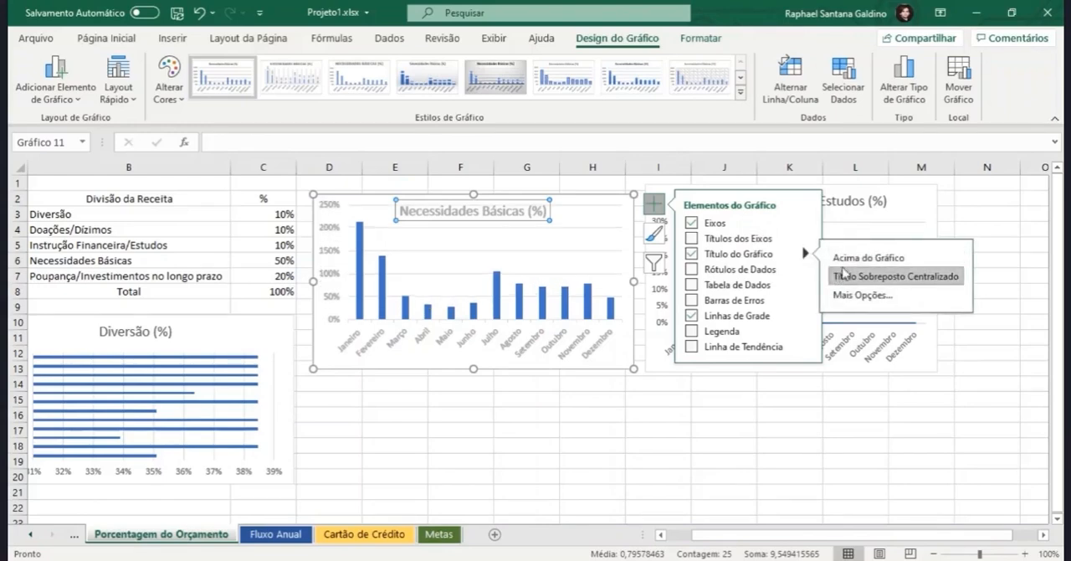
Step: Try data labels on the chart's columns, view their position options, and remove them again
{"action": "left_click", "coordinate": [691, 269]}
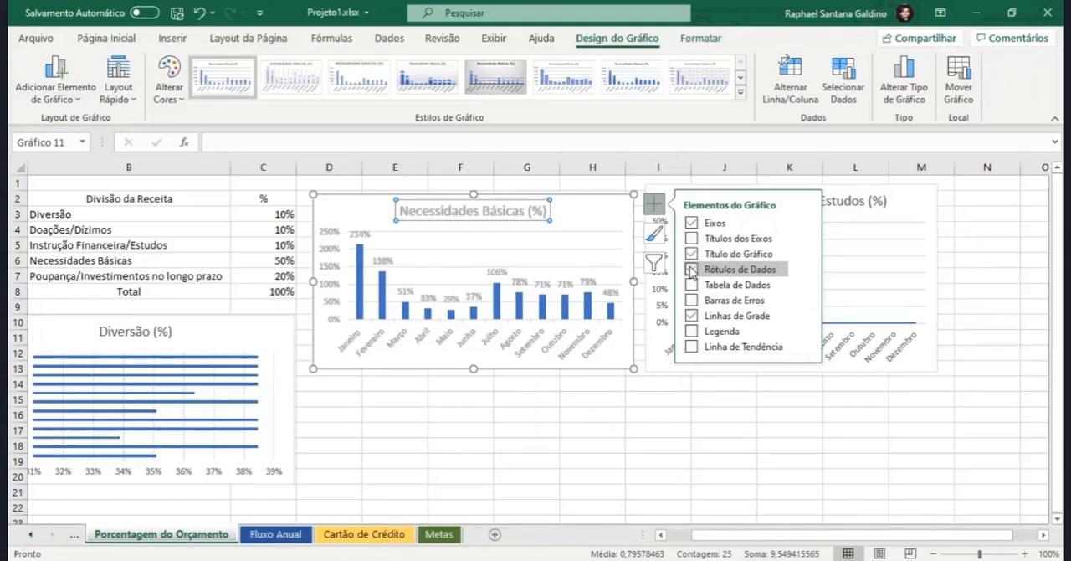
{"action": "left_click", "coordinate": [808, 271]}
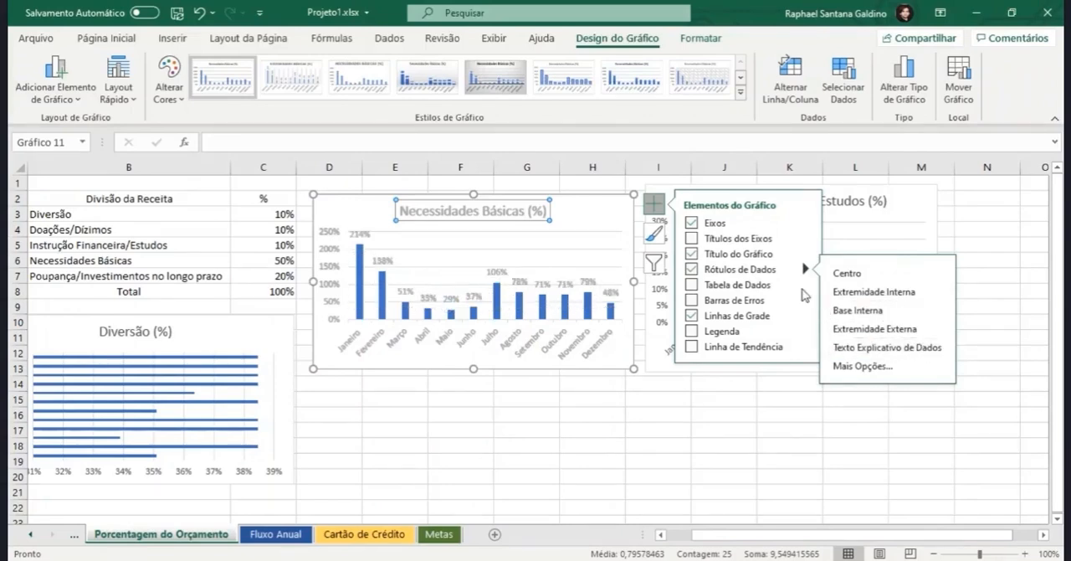
{"action": "left_click", "coordinate": [692, 269]}
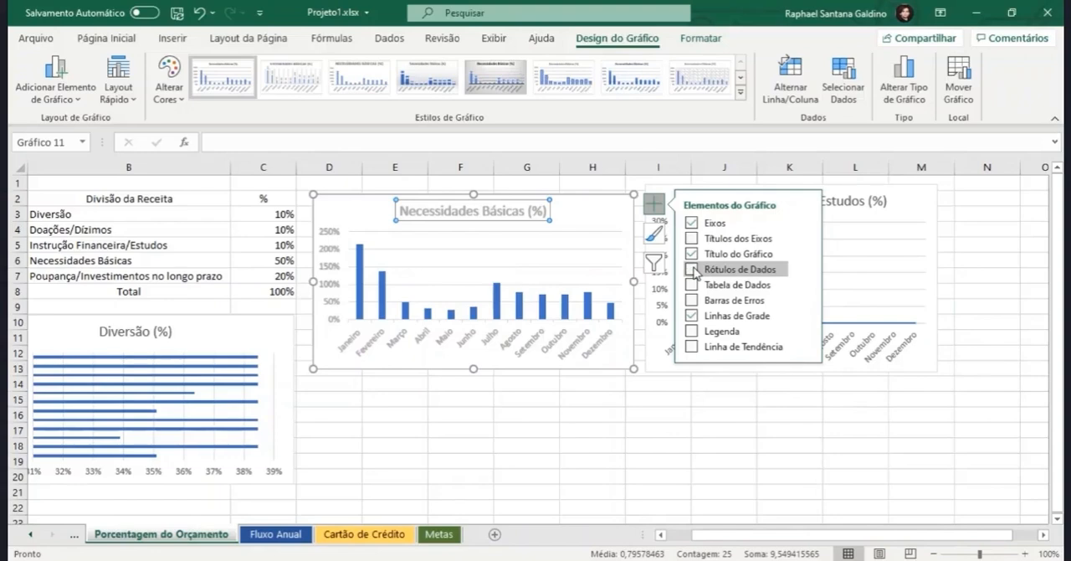
Step: Try adding a data table and error bars to the Necessidades Básicas (%) chart, removing each one again
{"action": "left_click", "coordinate": [693, 284]}
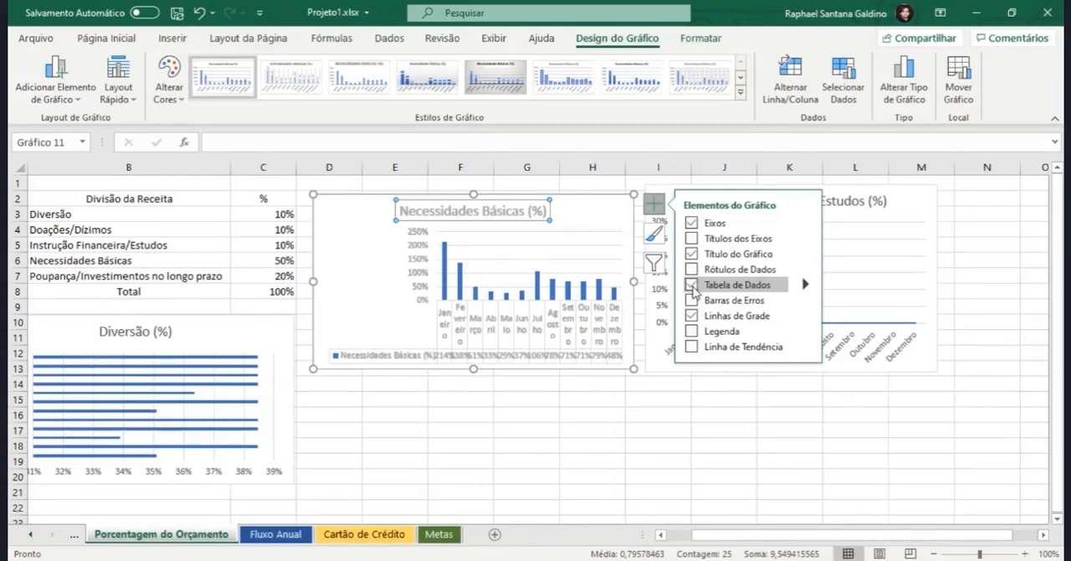
{"action": "left_click", "coordinate": [693, 285]}
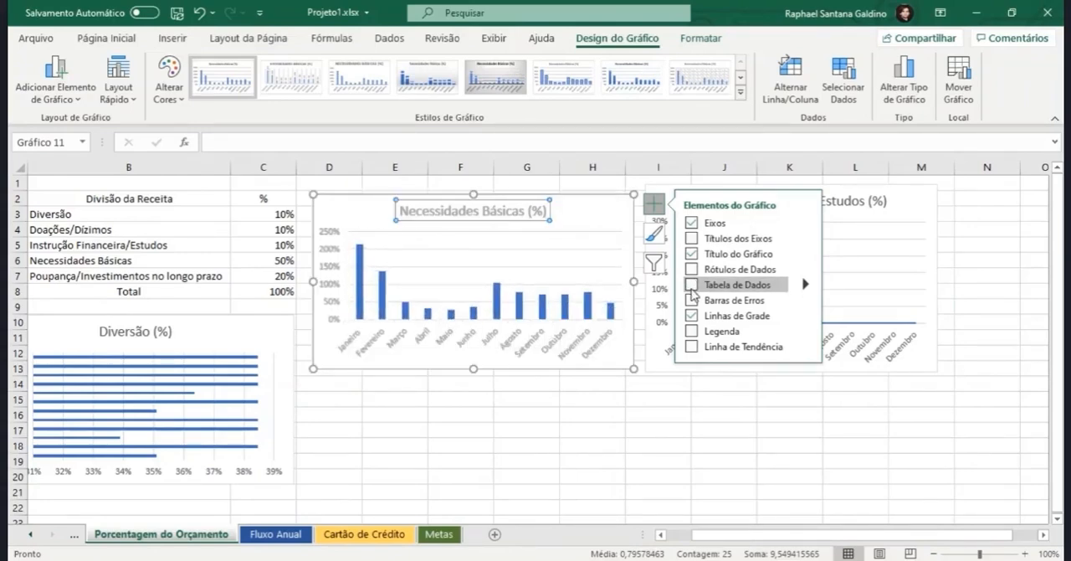
{"action": "left_click", "coordinate": [690, 301]}
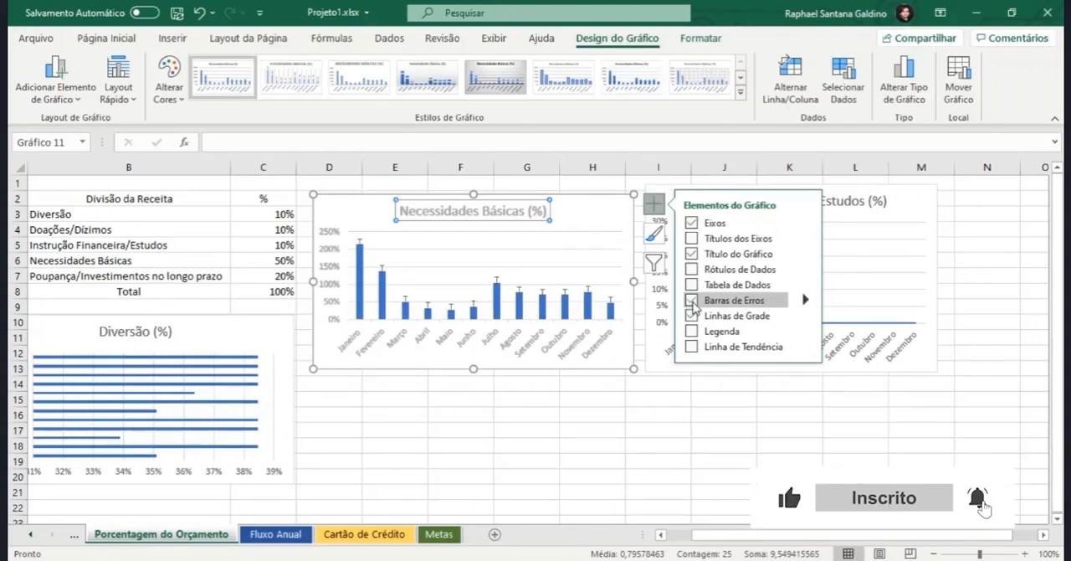
{"action": "left_click", "coordinate": [692, 301]}
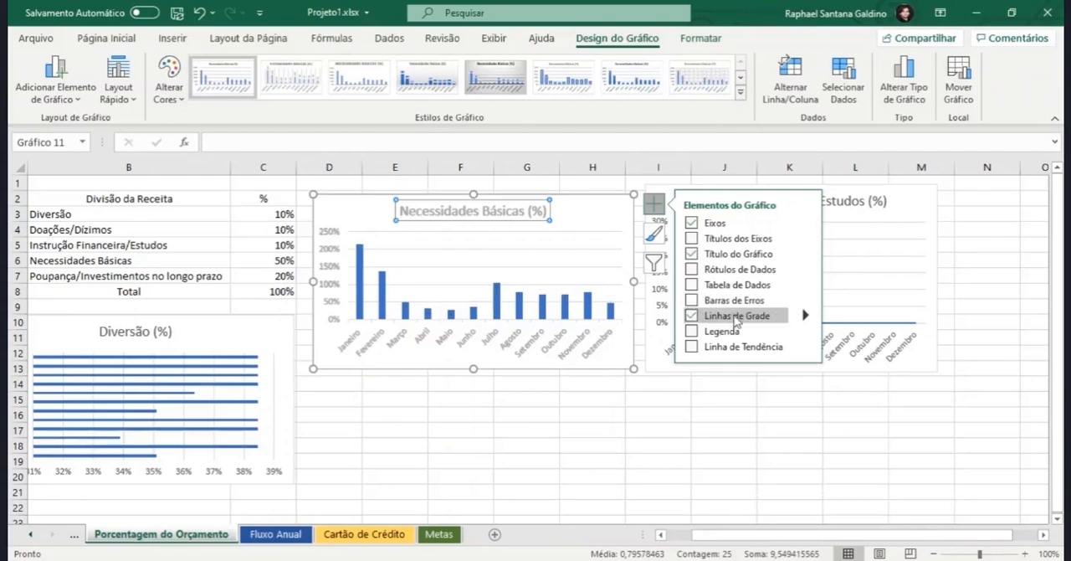
Step: Try the chart without gridlines and with primary vertical and secondary gridlines, keeping only the primary horizontal ones
{"action": "left_click", "coordinate": [691, 318]}
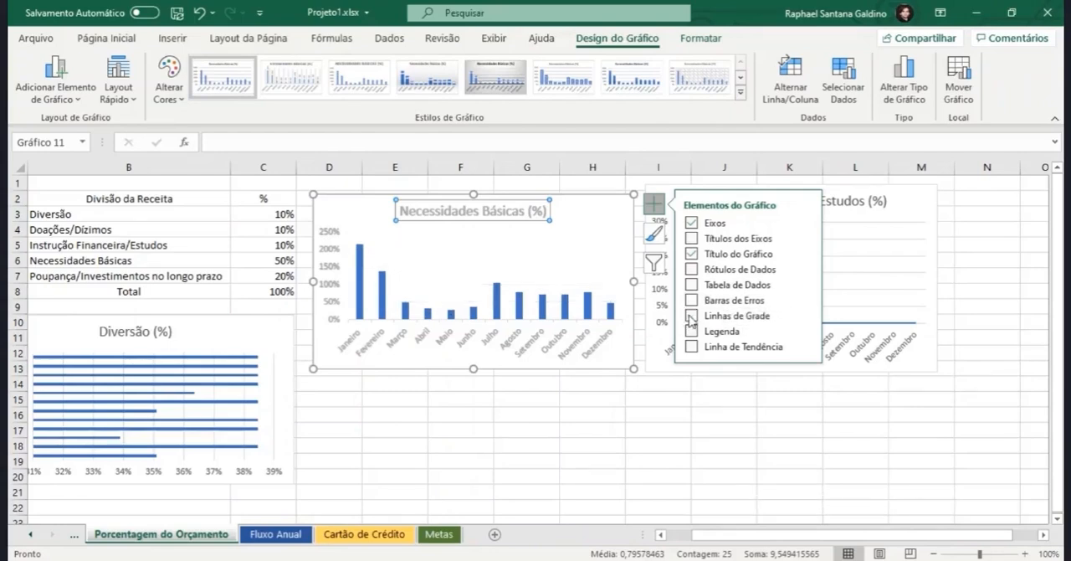
{"action": "left_click", "coordinate": [692, 317]}
{"action": "left_click", "coordinate": [806, 318]}
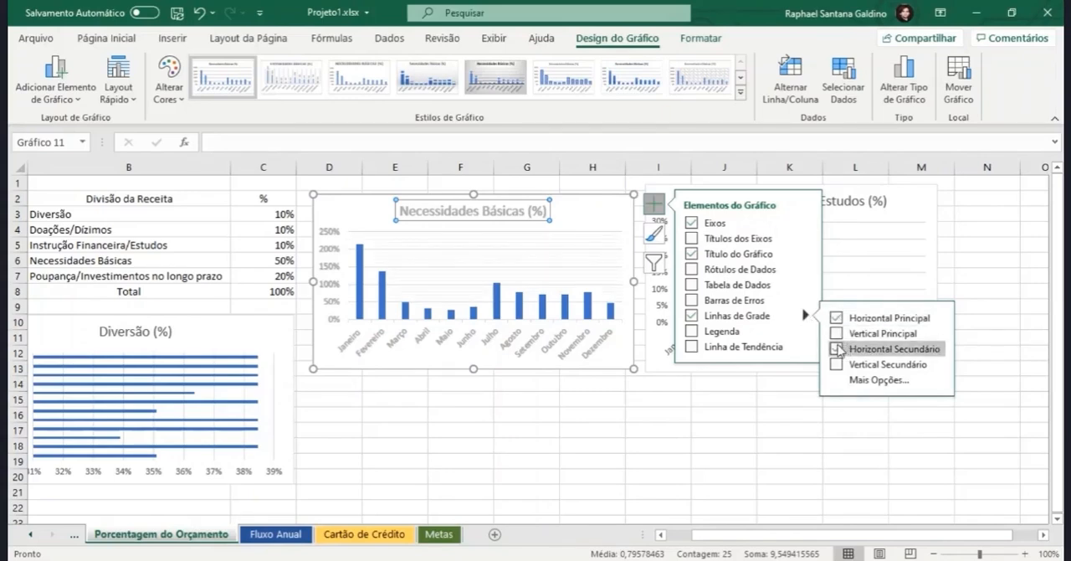
{"action": "left_click", "coordinate": [837, 348]}
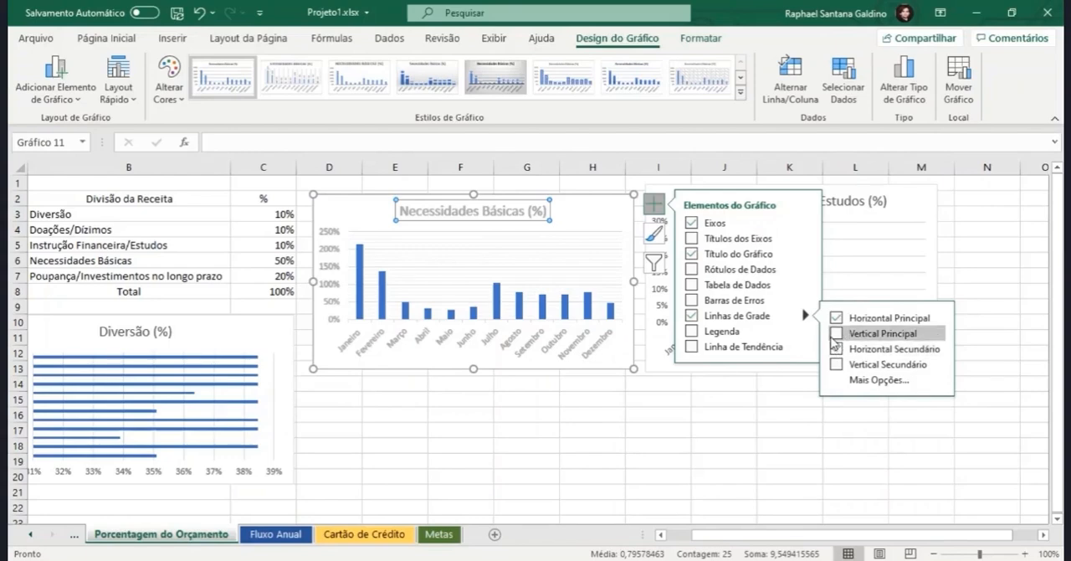
{"action": "left_click", "coordinate": [837, 334]}
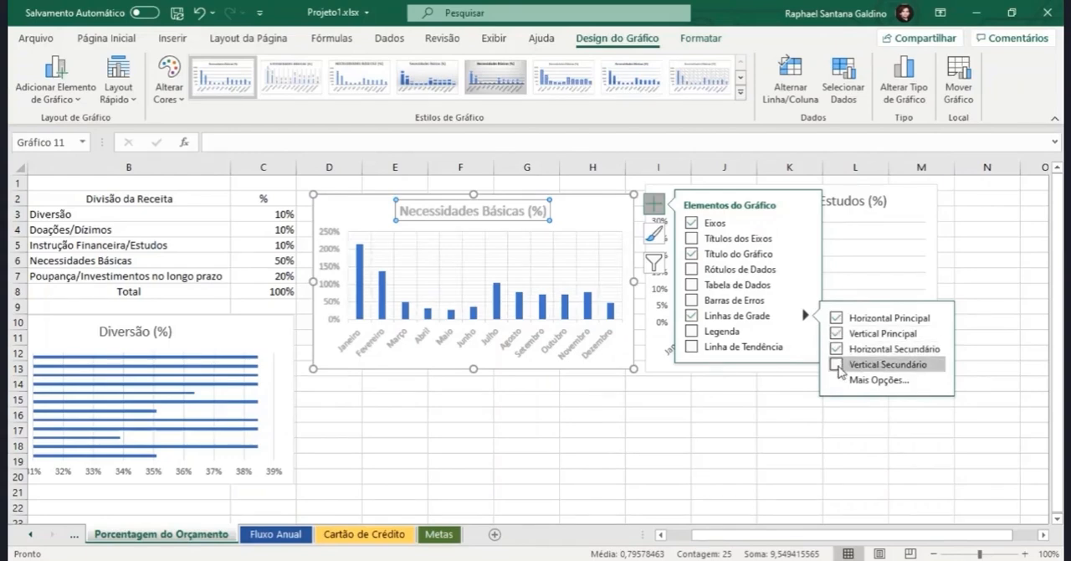
{"action": "left_click", "coordinate": [838, 368]}
{"action": "left_click", "coordinate": [838, 366]}
{"action": "left_click", "coordinate": [838, 350]}
{"action": "left_click", "coordinate": [840, 336]}
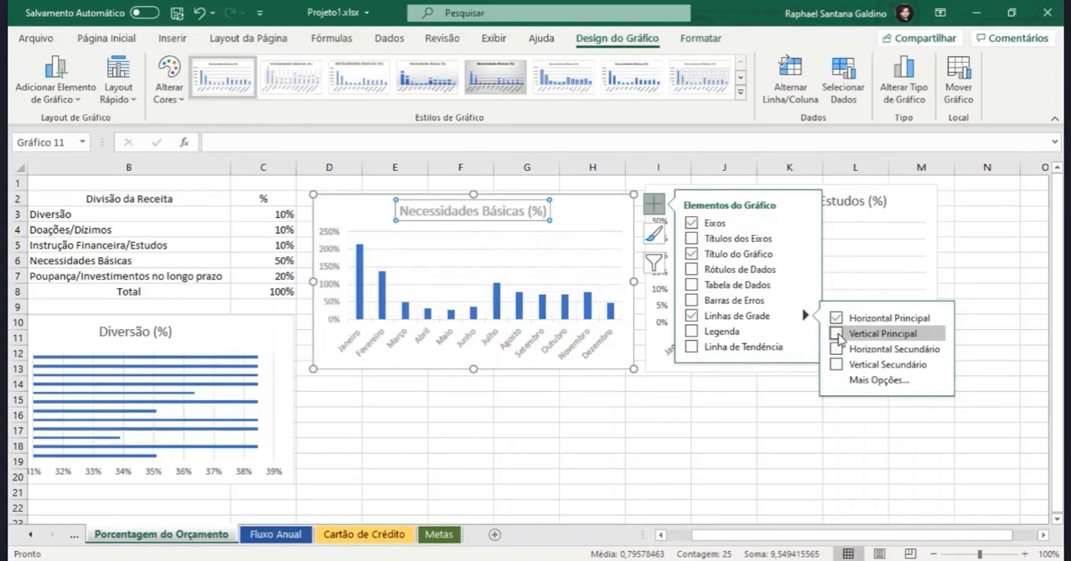
Step: Try a legend on the Necessidades Básicas (%) chart, remove it, and add a trendline
{"action": "left_click", "coordinate": [692, 331]}
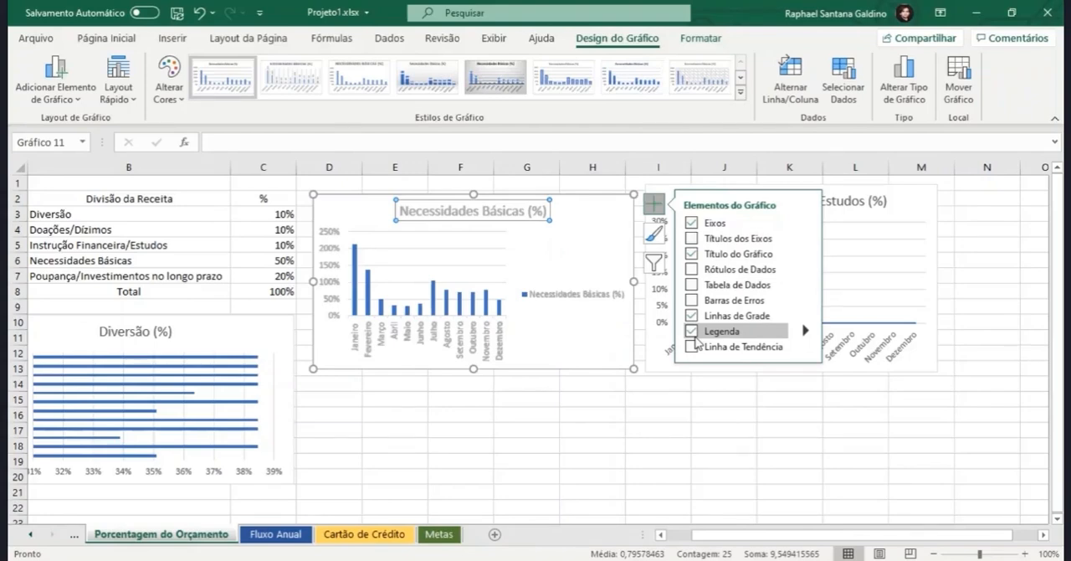
{"action": "left_click", "coordinate": [692, 332]}
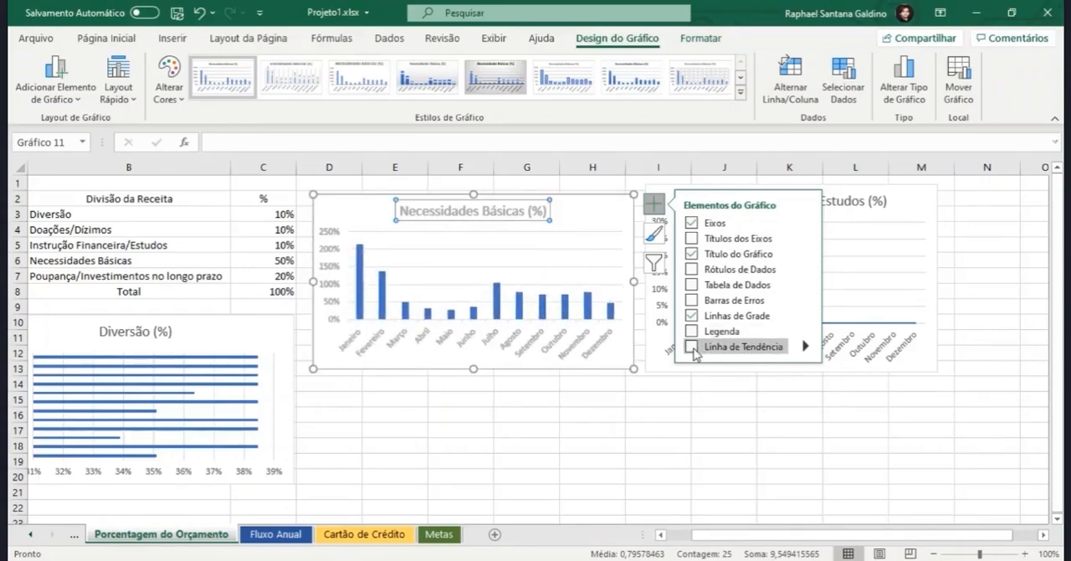
{"action": "left_click", "coordinate": [692, 346]}
{"action": "mouse_move", "coordinate": [805, 346]}
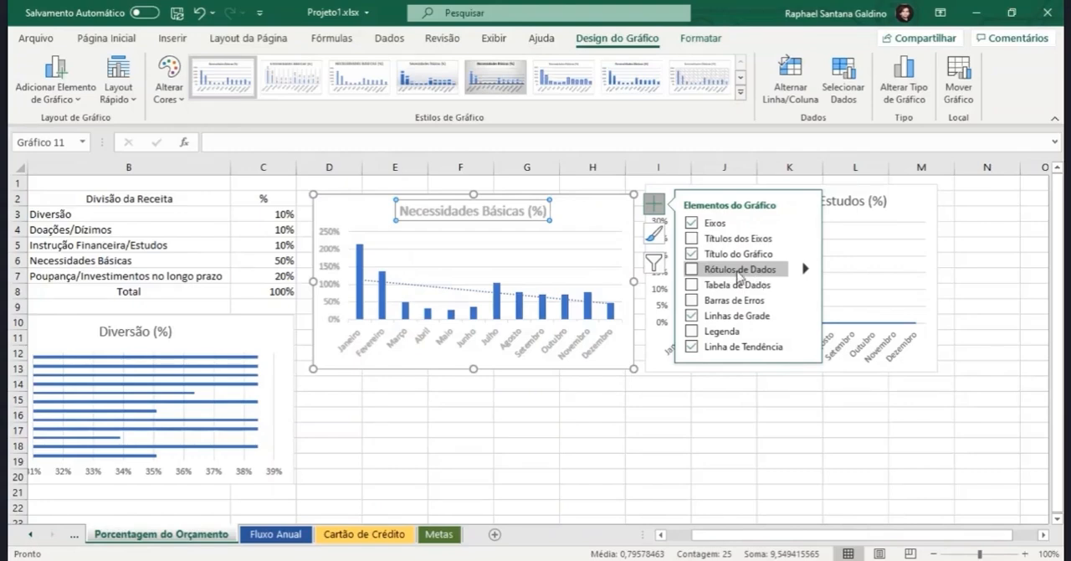
Step: Remove the trendline from the Necessidades Básicas (%) chart and browse its available chart styles and colour palettes
{"action": "left_click", "coordinate": [691, 347]}
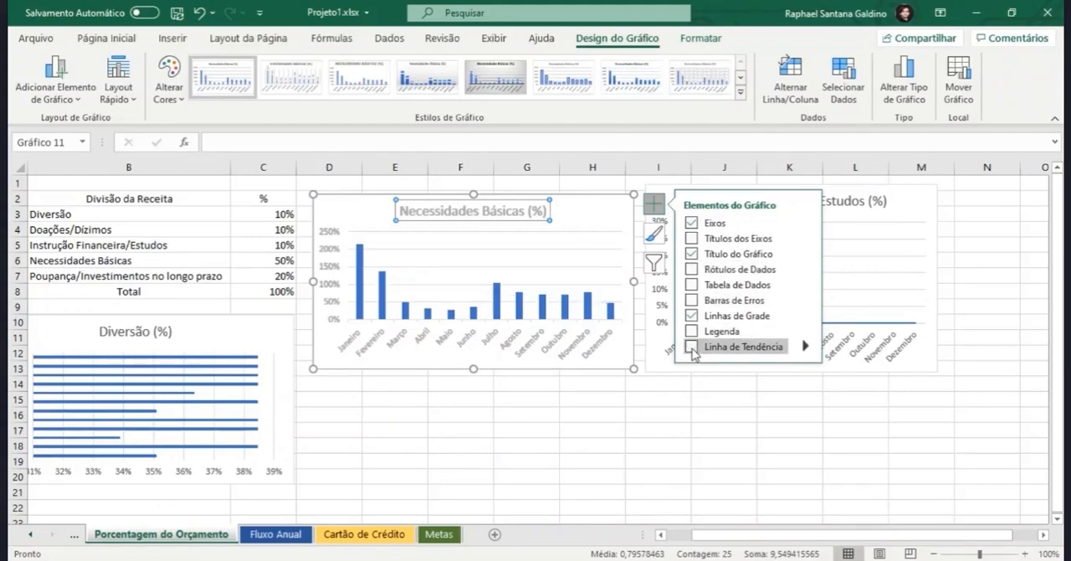
{"action": "left_click", "coordinate": [665, 242]}
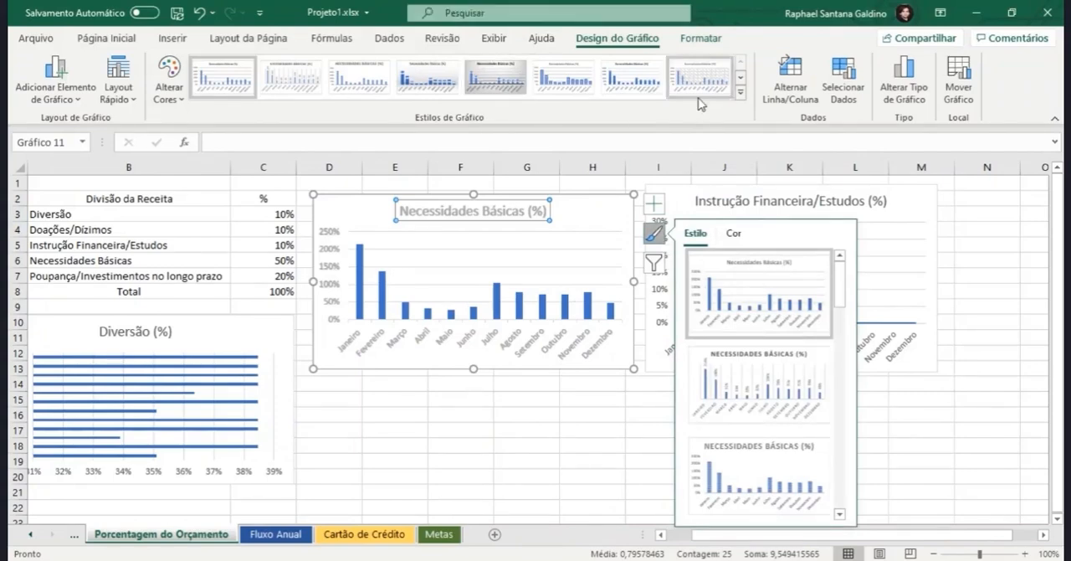
{"action": "scroll", "coordinate": [793, 341], "scroll_direction": "down", "scroll_amount": 5}
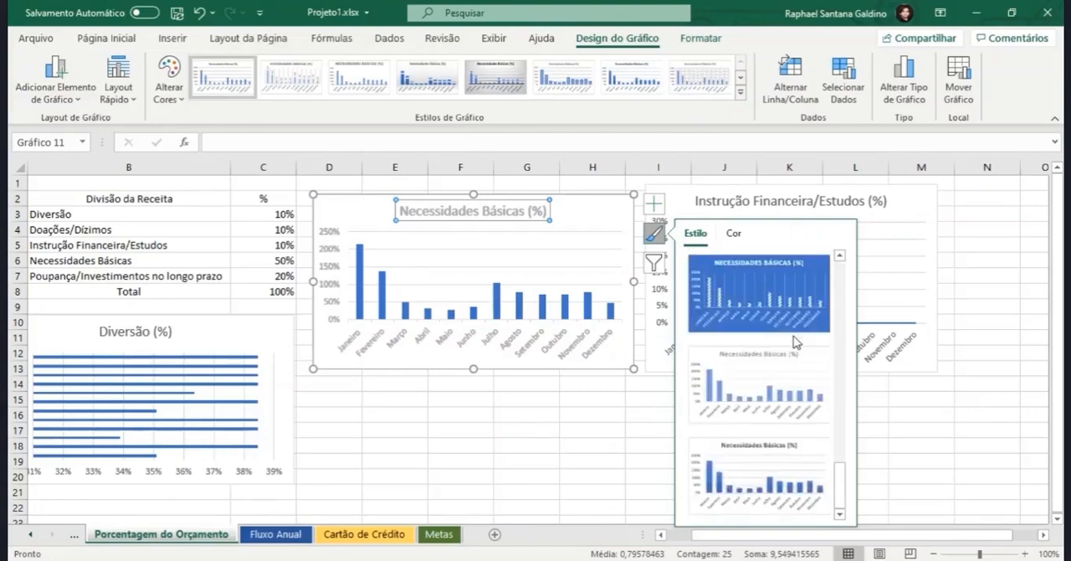
{"action": "scroll", "coordinate": [770, 327], "scroll_direction": "up", "scroll_amount": 5}
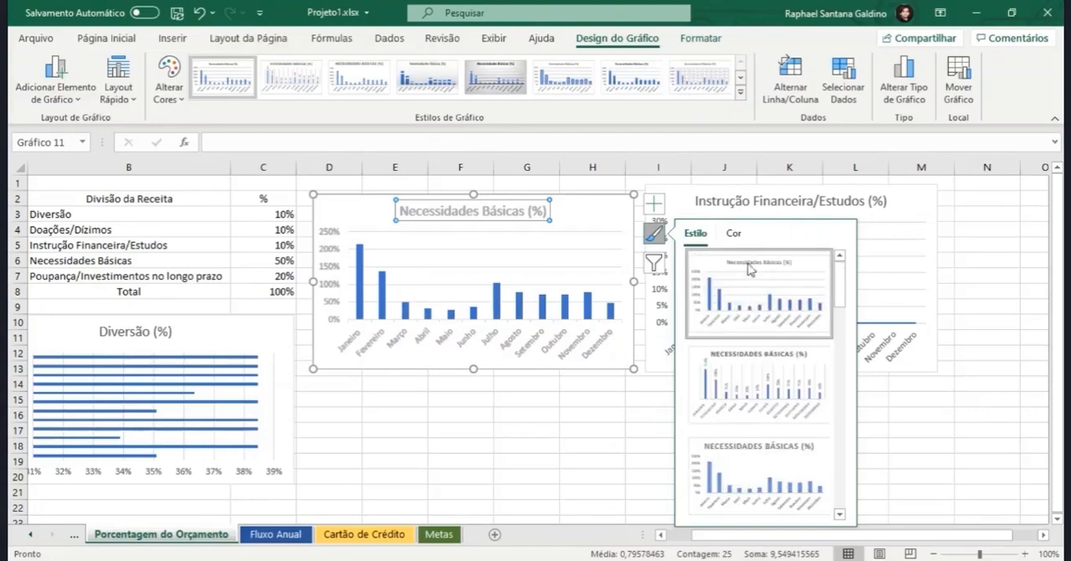
{"action": "left_click", "coordinate": [734, 237]}
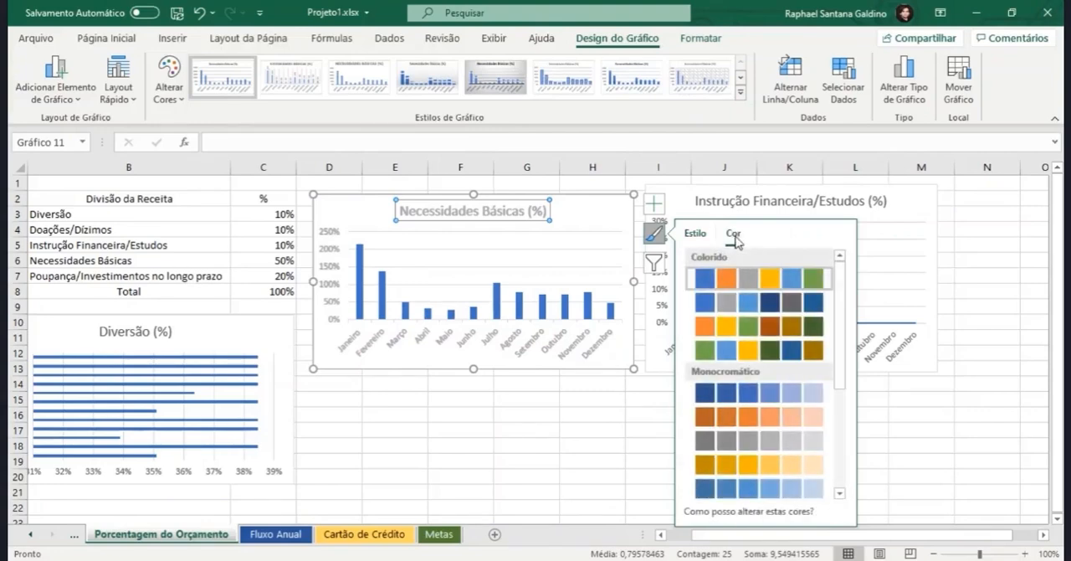
{"action": "left_click", "coordinate": [171, 95]}
{"action": "left_click", "coordinate": [172, 95]}
Step: Filter the Necessidades Básicas (%) chart's categories to show only Janeiro and Junho
{"action": "left_click", "coordinate": [659, 264]}
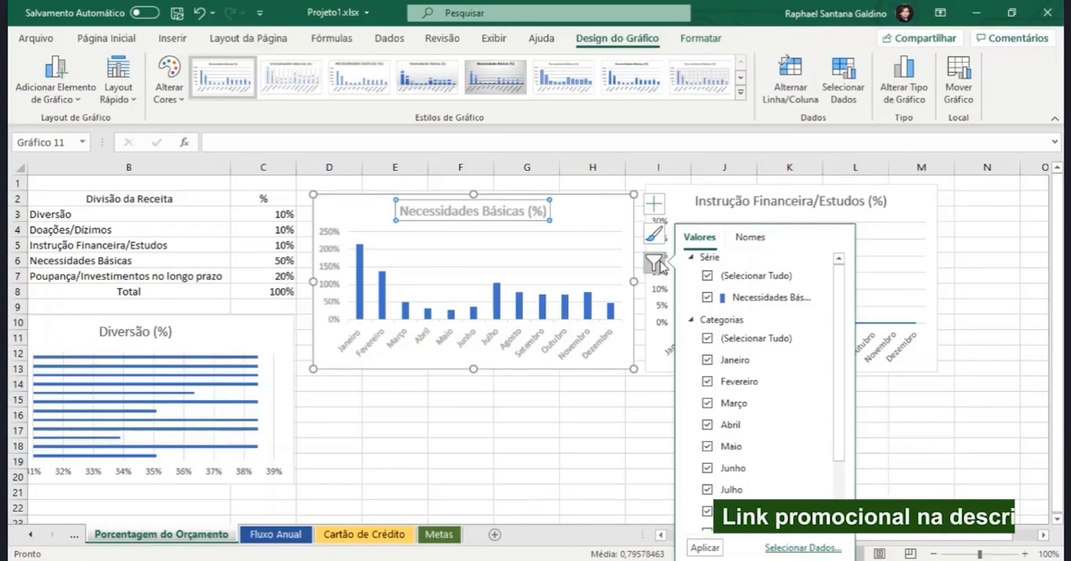
{"action": "left_click", "coordinate": [708, 338]}
{"action": "left_click", "coordinate": [708, 360]}
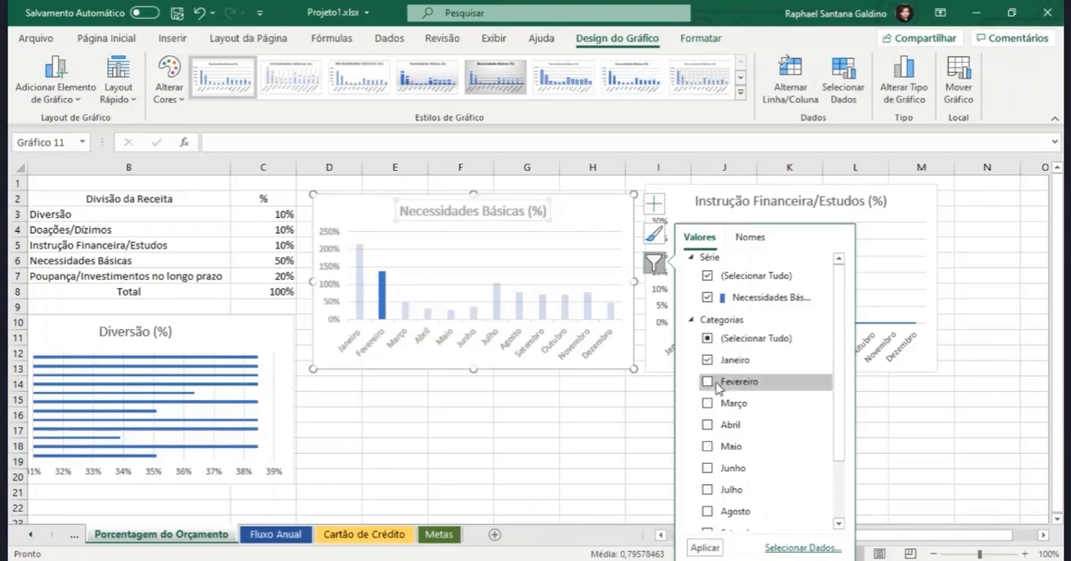
{"action": "left_click", "coordinate": [707, 468]}
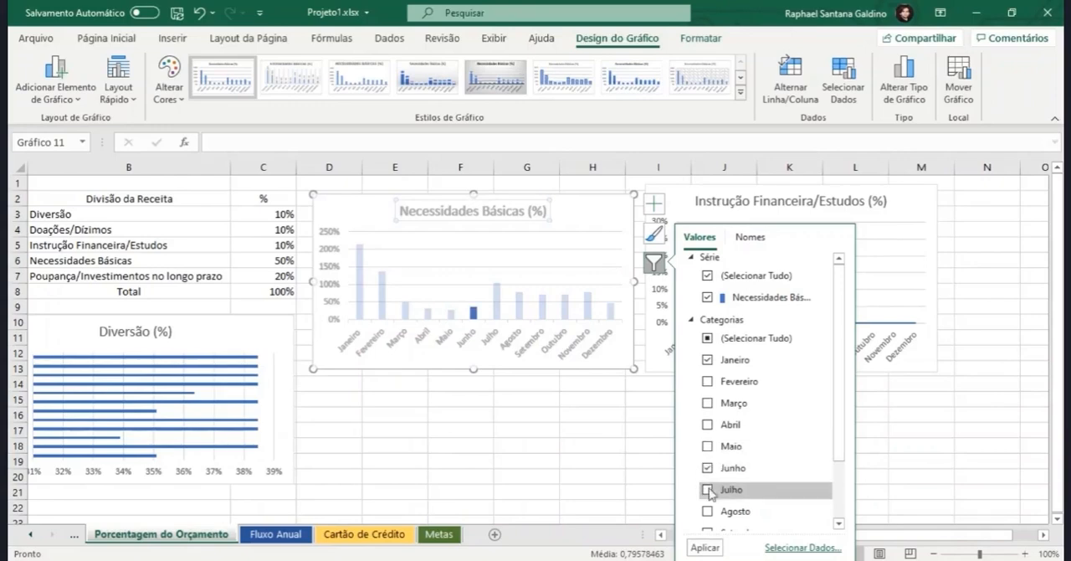
{"action": "left_click", "coordinate": [704, 548]}
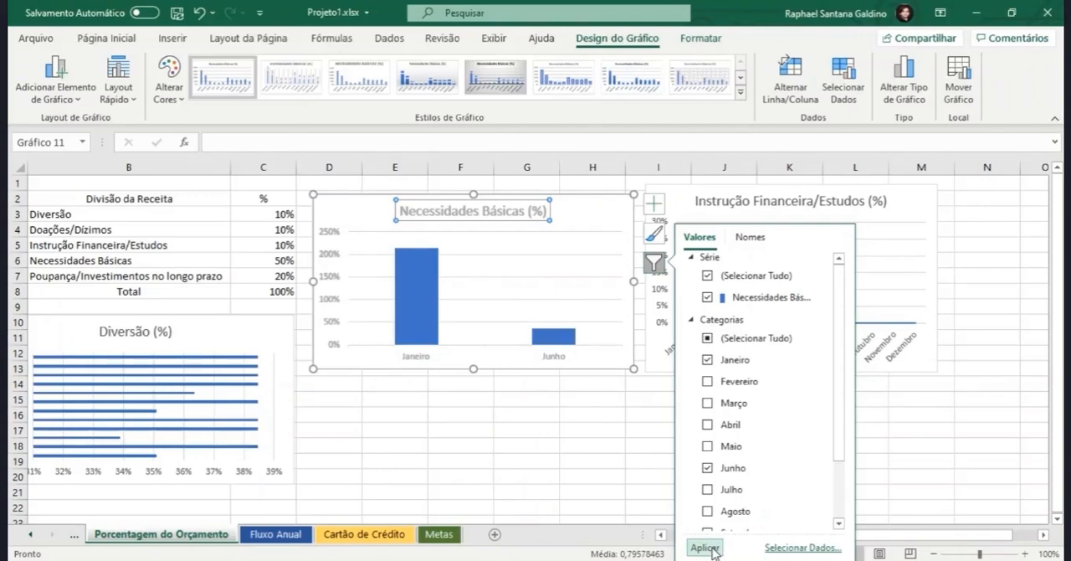
Step: Restore all month categories in the Necessidades Básicas (%) chart, close the chart filter and deselect the chart
{"action": "left_click", "coordinate": [707, 338]}
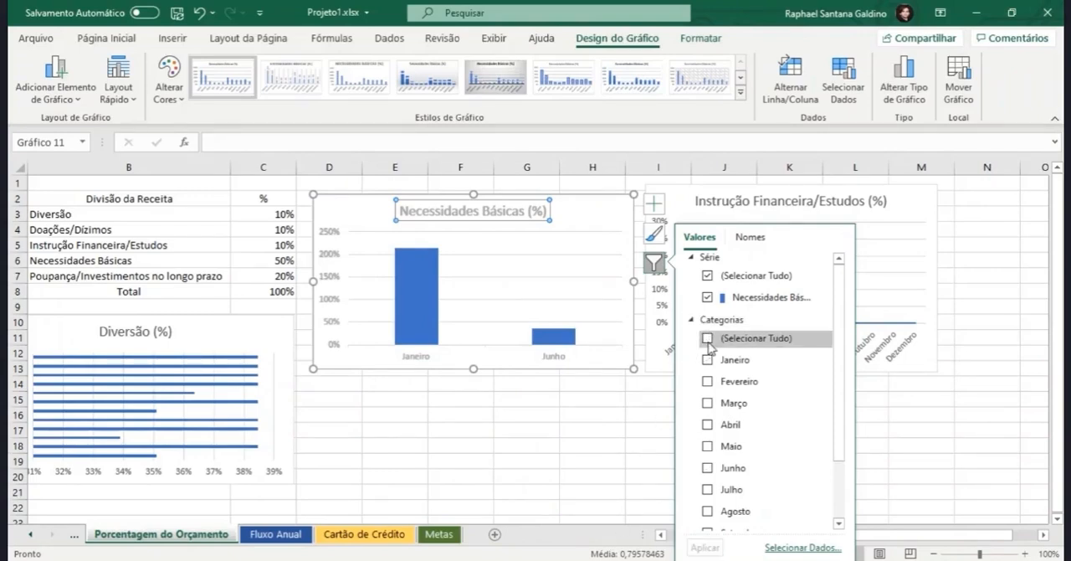
{"action": "left_click", "coordinate": [704, 547]}
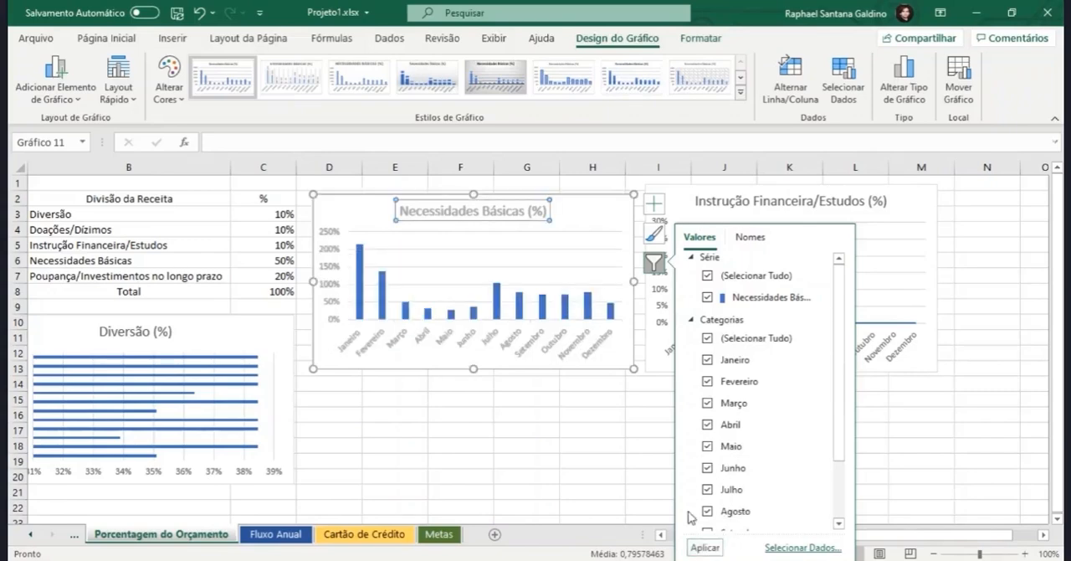
{"action": "left_click", "coordinate": [658, 265]}
{"action": "left_click", "coordinate": [585, 419]}
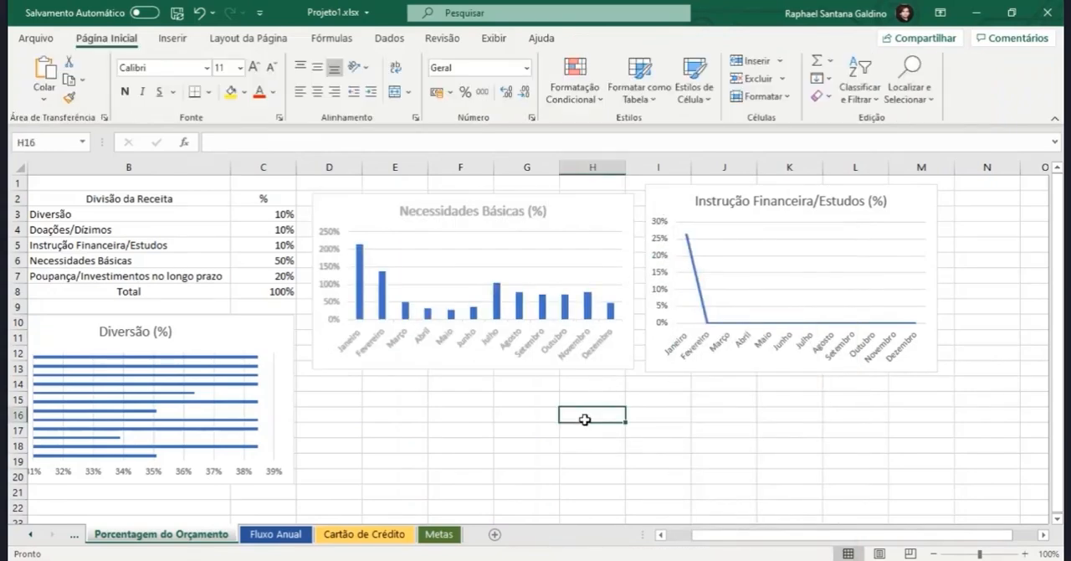